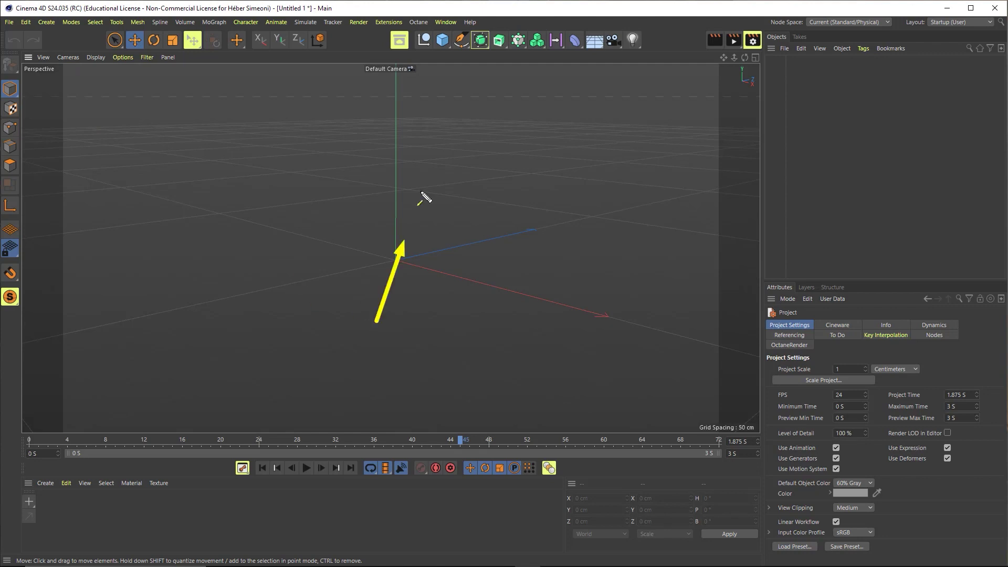
Add a 400 × 400 cm Plane with 10 × 10 segments to the scene.
left_click(442, 45)
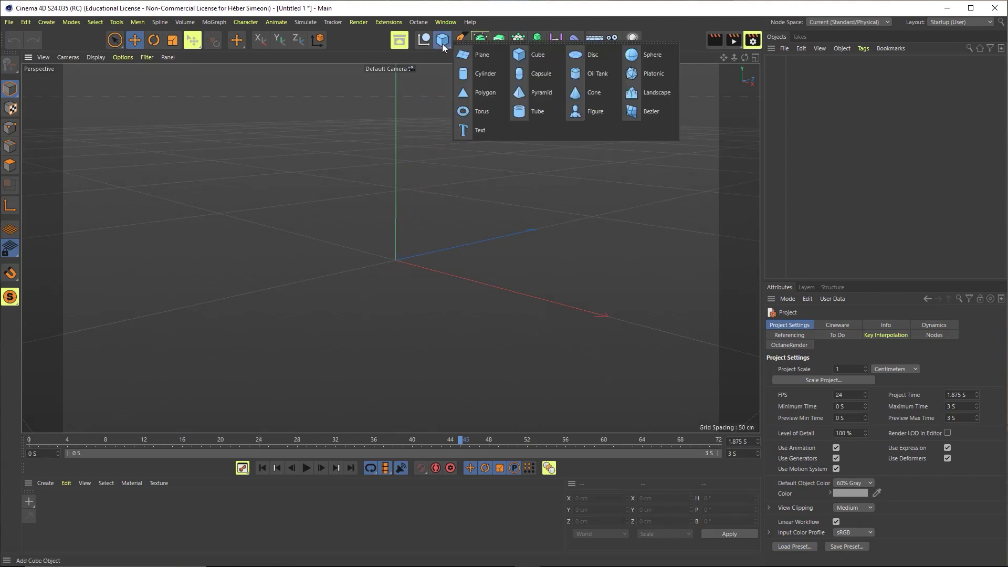
left_click(482, 54)
mouse_move(383, 287)
left_mouse_down("alt")
mouse_move(423, 270)
mouse_move(393, 241)
mouse_move(384, 159)
mouse_move(390, 294)
left_mouse_up("alt")
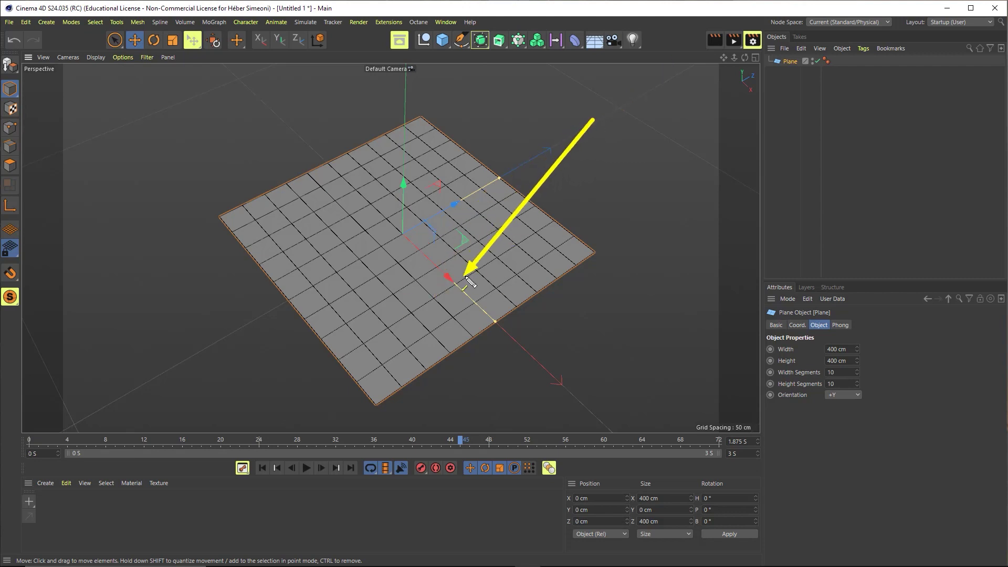
left_click(96, 58)
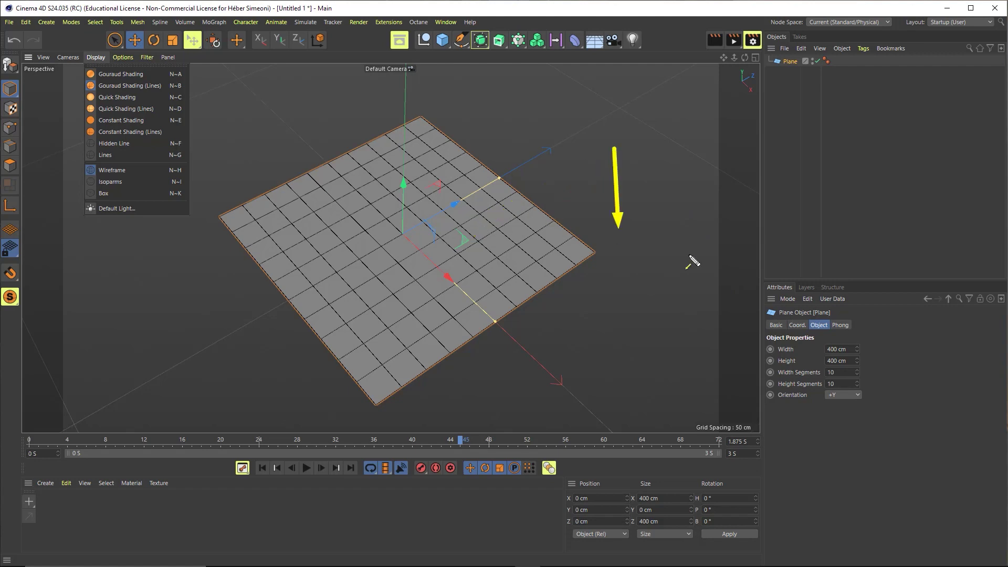
Set the plane's width to 300 cm and its height segments to 50.
left_click(846, 350)
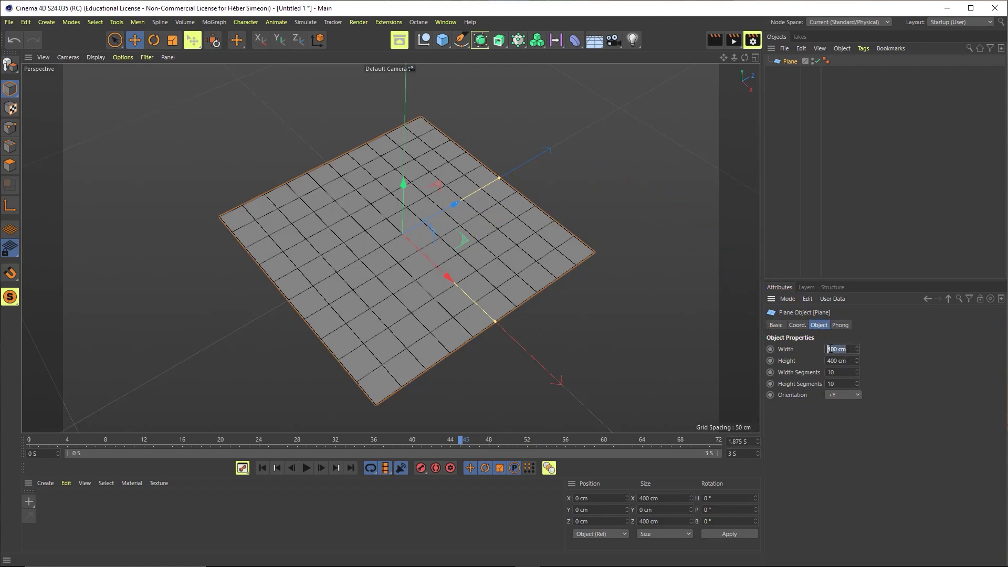
type("300")
key("Return")
left_click_drag(396, 247, 411, 281, "alt")
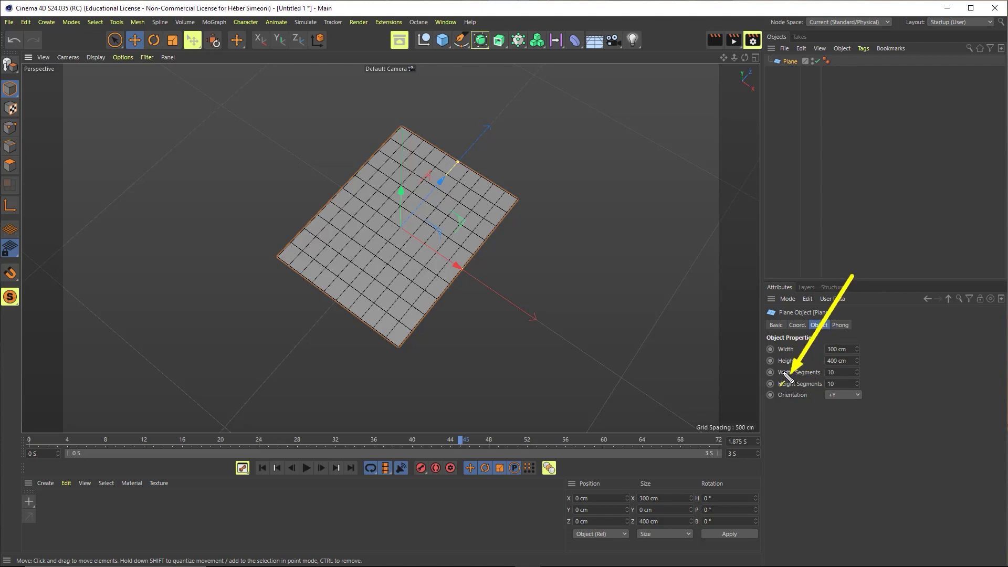
mouse_move(857, 371)
left_mouse_down()
mouse_move(872, 372)
mouse_move(843, 372)
mouse_move(854, 384)
left_mouse_up()
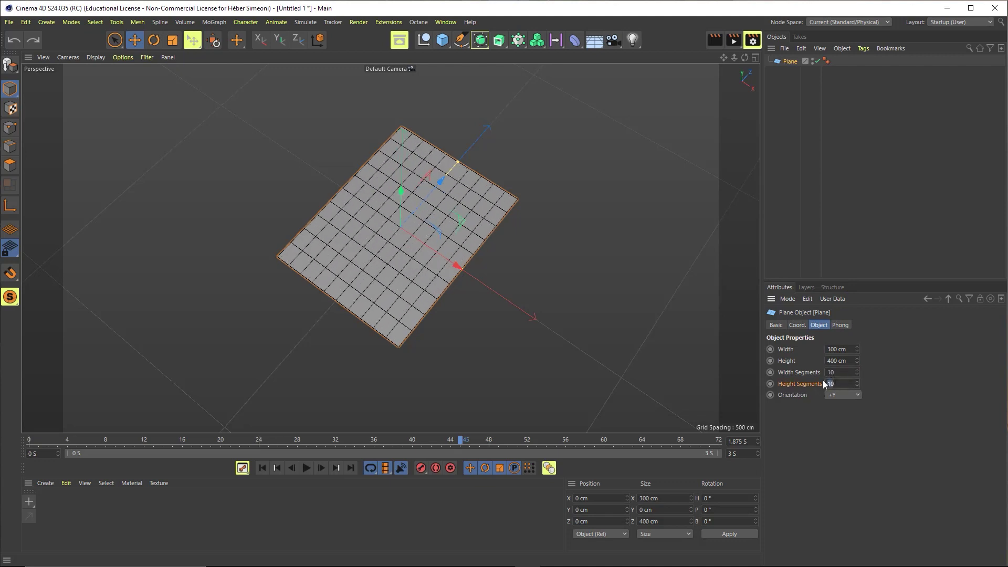
type("50")
key("Return")
scroll(440, 208, "up", 2)
scroll(405, 219, "up", 2)
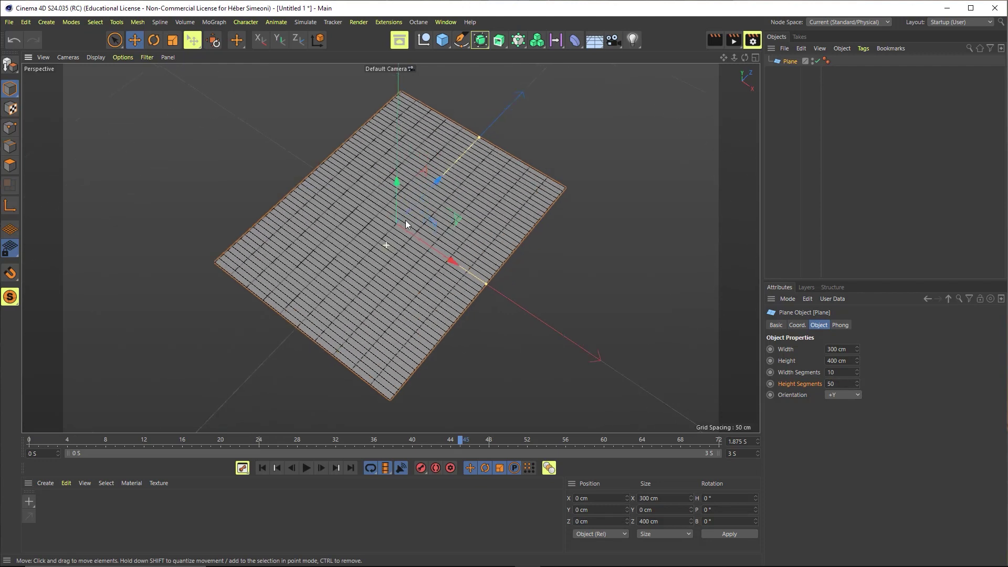
mouse_move(405, 219)
left_mouse_down("alt")
mouse_move(414, 218)
mouse_move(387, 233)
left_mouse_up("alt")
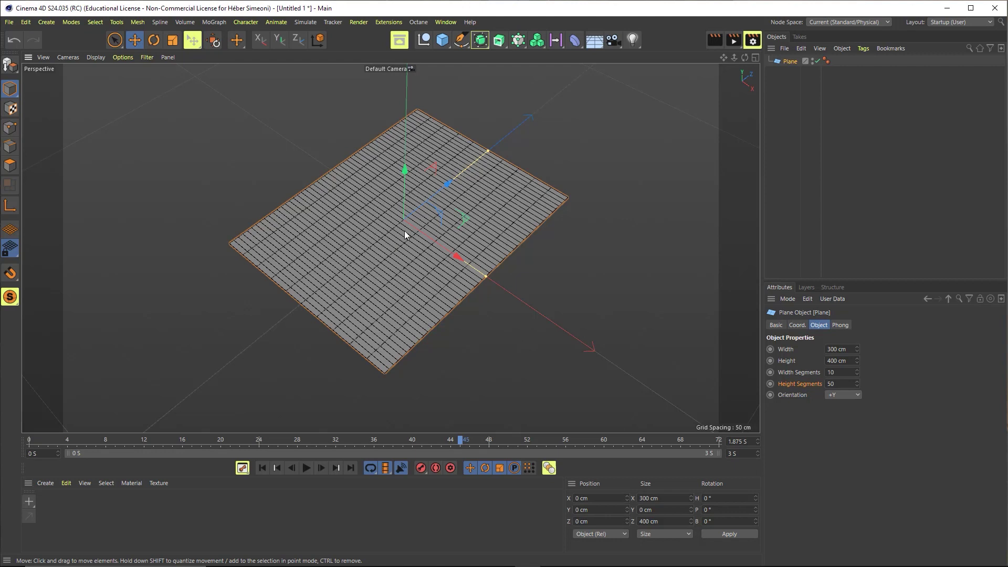
Add a Bend deformer and parent it under the Plane in the Object Manager.
left_click(576, 42)
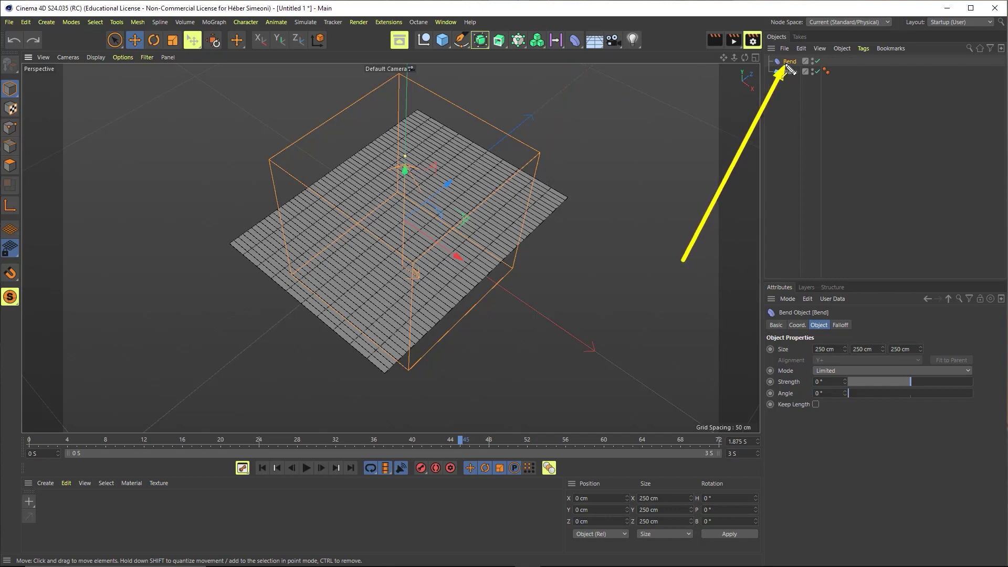
mouse_move(792, 78)
left_mouse_down()
mouse_move(790, 64)
mouse_move(791, 73)
left_mouse_up()
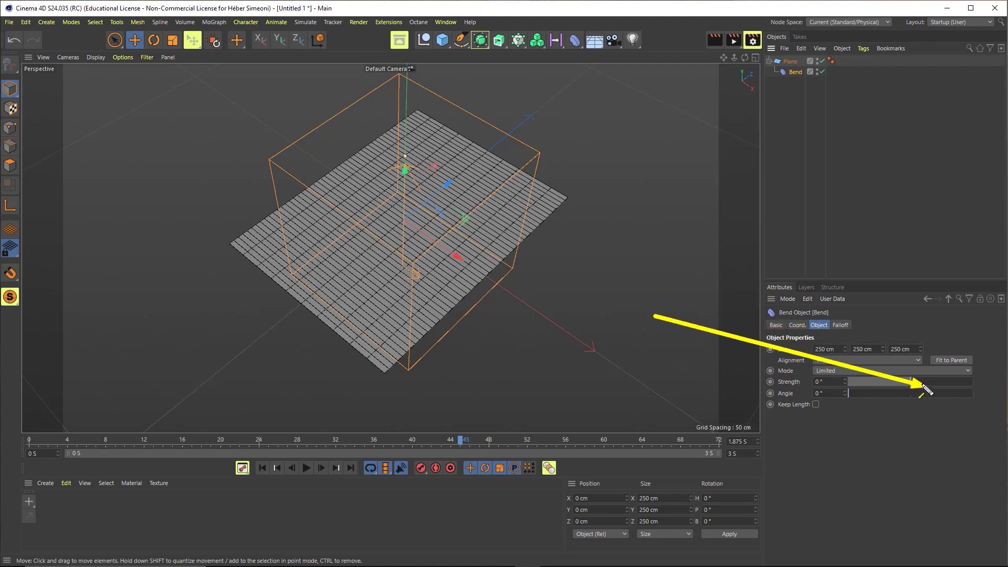
Give the Bend deformer a strength of 180°, curving the plane into a half-circle.
left_click_drag(918, 382, 930, 382)
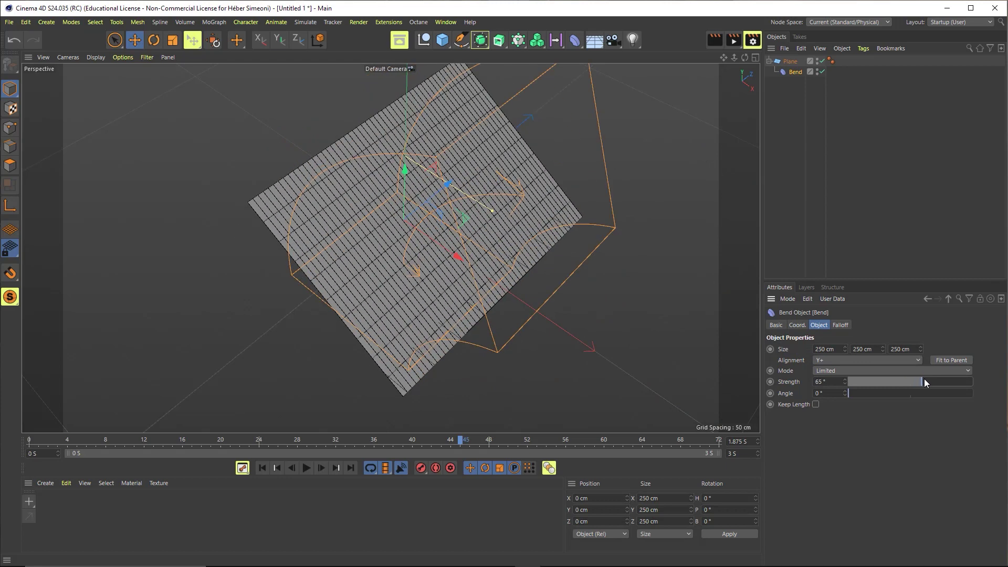
left_click(822, 381)
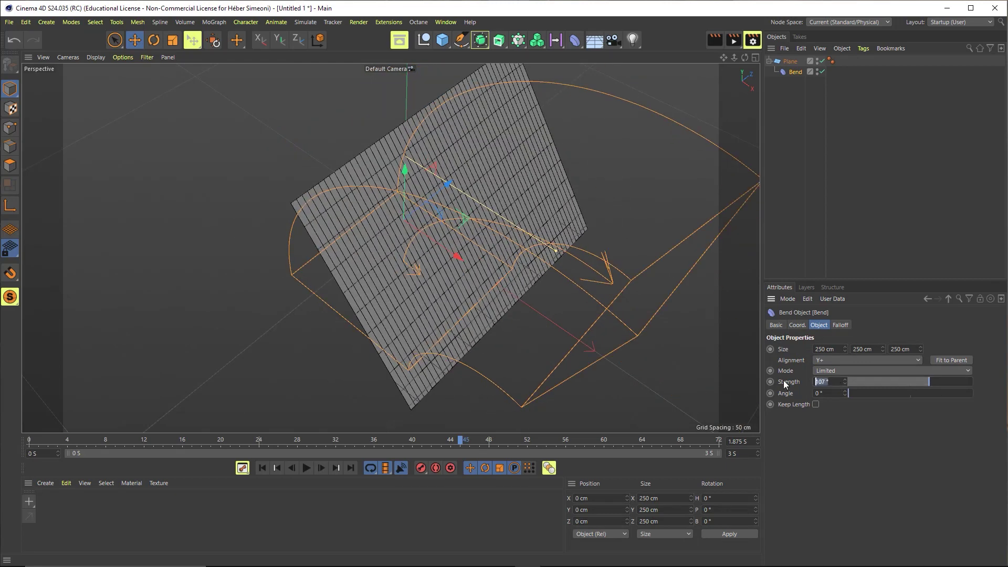
type("180")
key("Return")
scroll(509, 265, "down", 3)
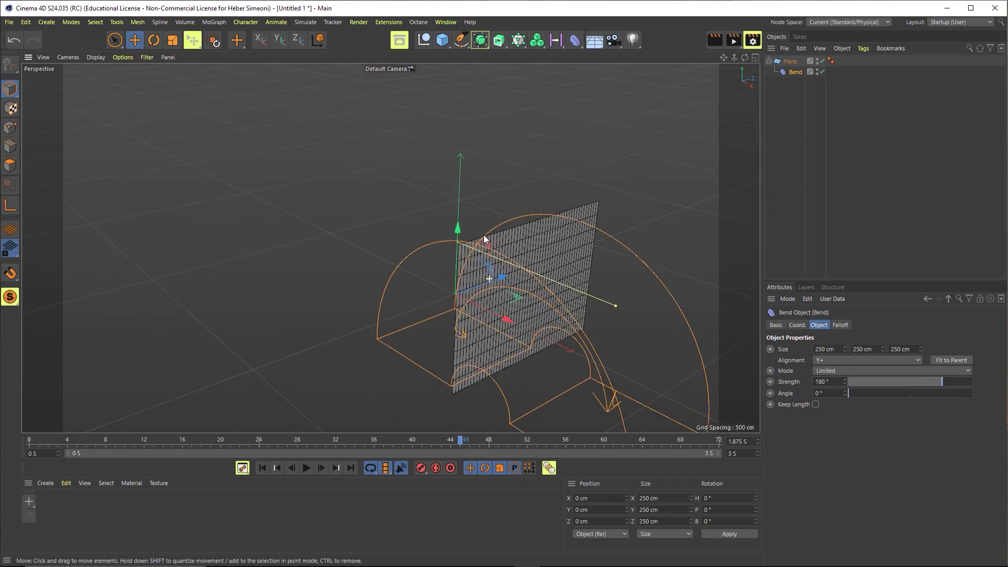
left_click_drag(483, 235, 514, 242, "alt")
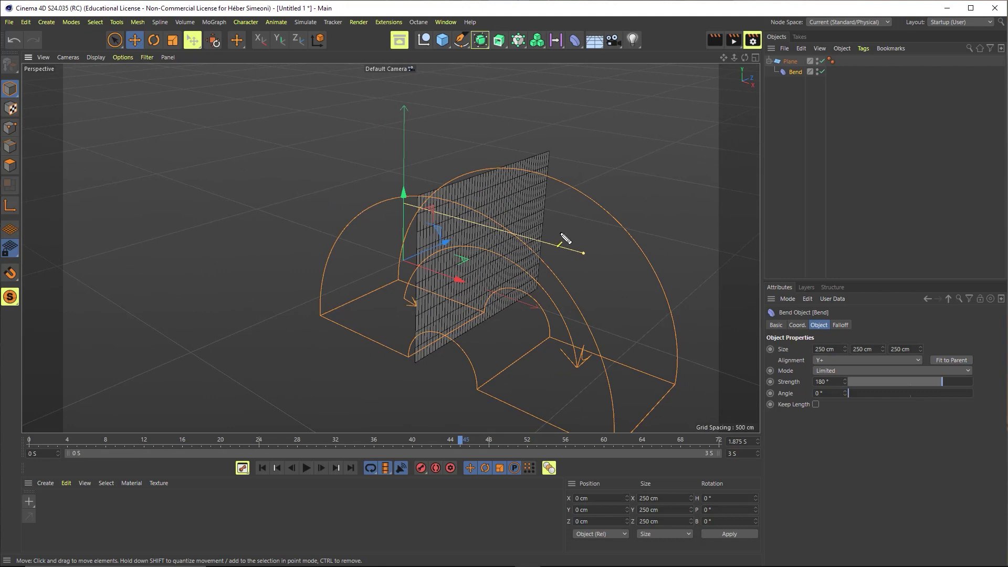
mouse_move(322, 314)
left_mouse_down()
mouse_move(415, 195)
mouse_move(598, 328)
mouse_move(618, 440)
left_mouse_up()
left_click_drag(422, 202, 419, 361)
Rotate the Bend deformer to B −90° and H 90°, then disable the plane and deformer.
left_click_drag(803, 177, 824, 379)
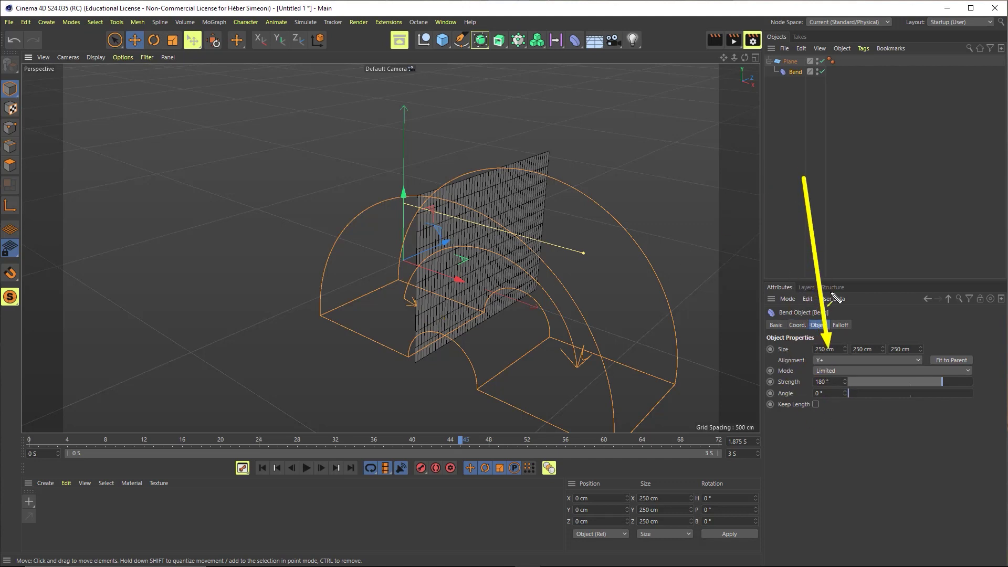
left_click(795, 326)
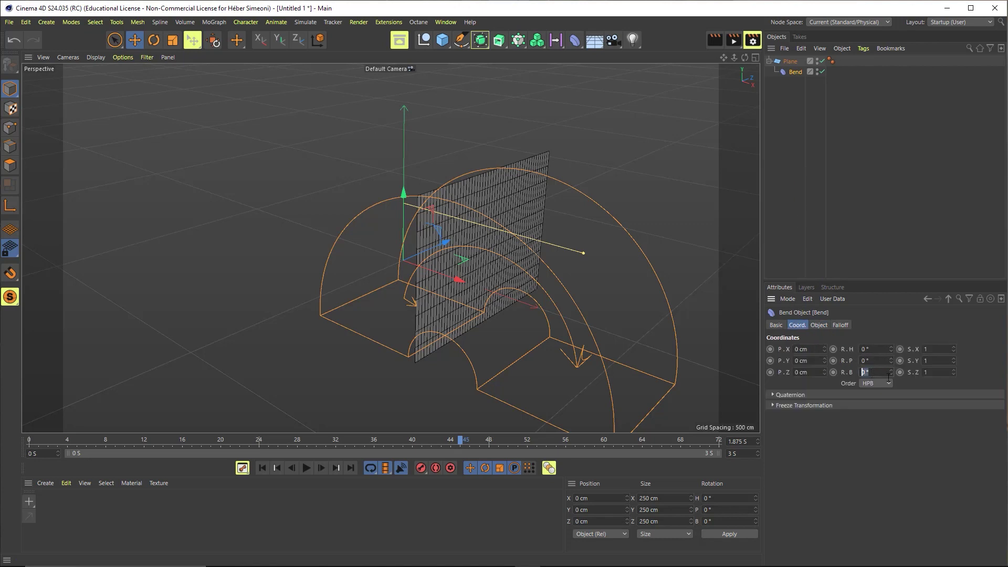
mouse_move(891, 374)
left_mouse_down()
mouse_move(891, 347)
mouse_move(891, 374)
left_mouse_up()
type("-90")
key("Return")
left_click_drag(874, 348, 857, 350)
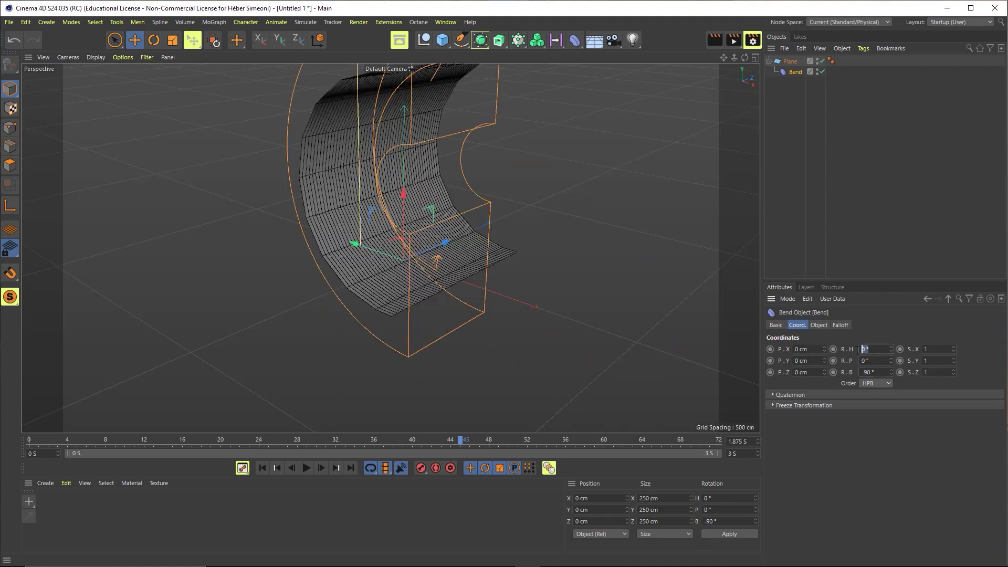
type("90")
key("Return")
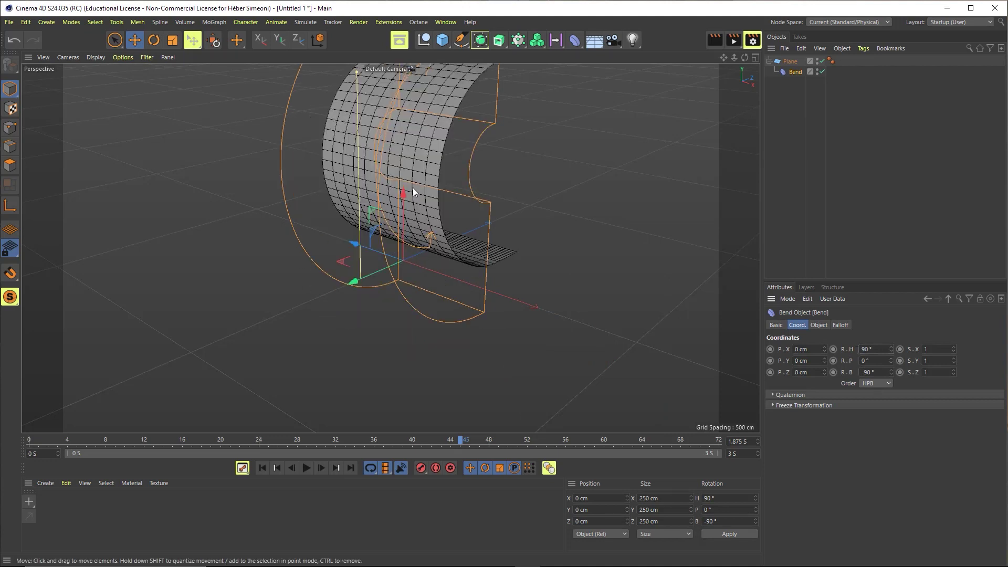
mouse_move(354, 247)
left_mouse_down("alt")
mouse_move(291, 254)
mouse_move(467, 278)
left_mouse_up("alt")
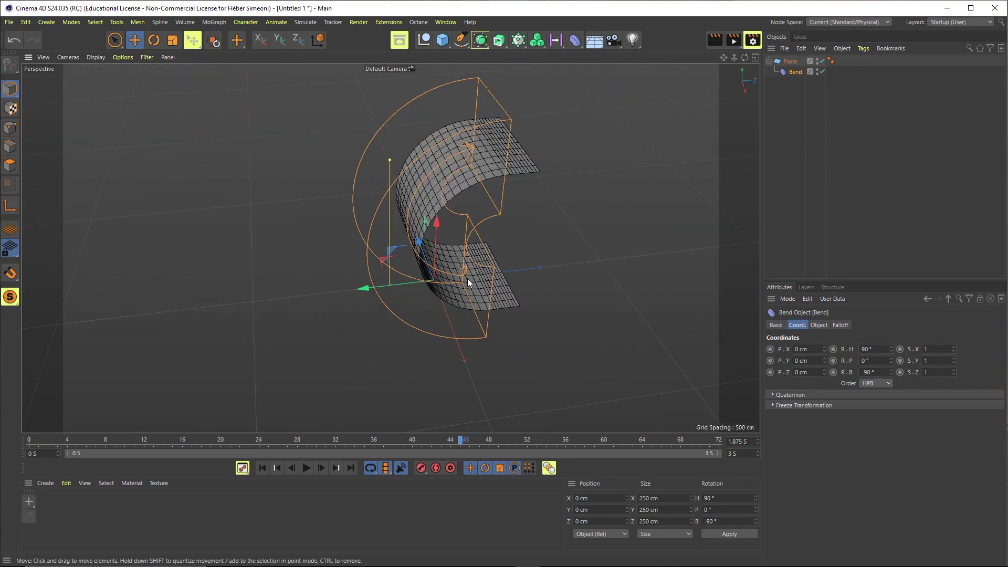
mouse_move(462, 335)
left_mouse_down()
mouse_move(517, 282)
mouse_move(519, 292)
mouse_move(475, 290)
mouse_move(670, 273)
left_mouse_up()
left_click(439, 316)
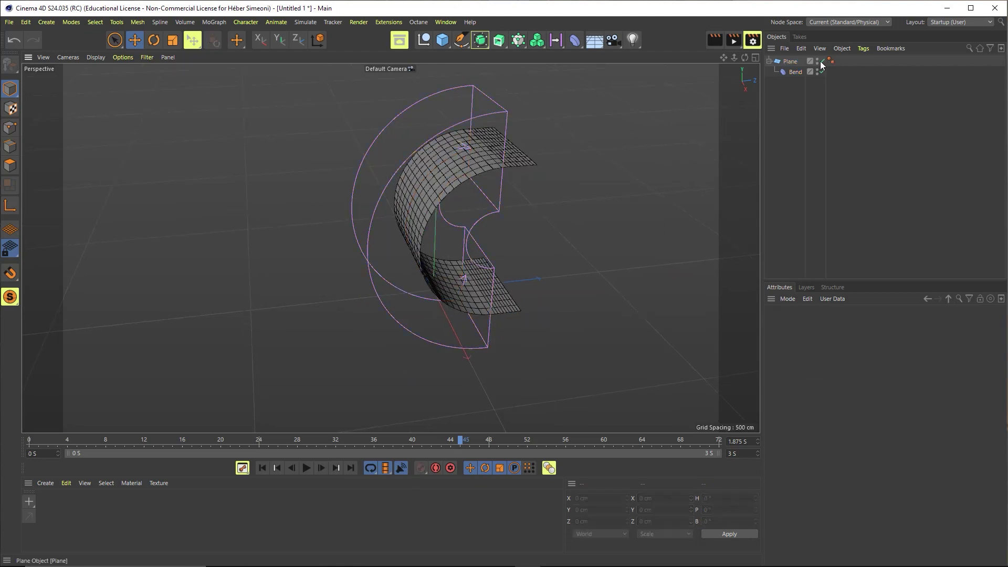
Re-enable the Plane and Bend deformer, then select Bend for editing.
left_click_drag(821, 61, 822, 71)
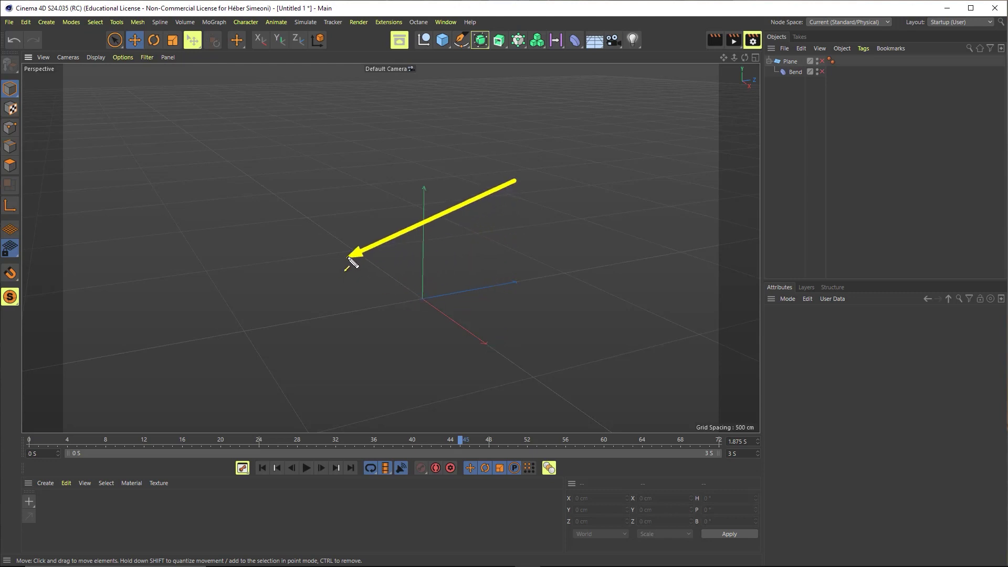
left_click(821, 61)
left_click(821, 72)
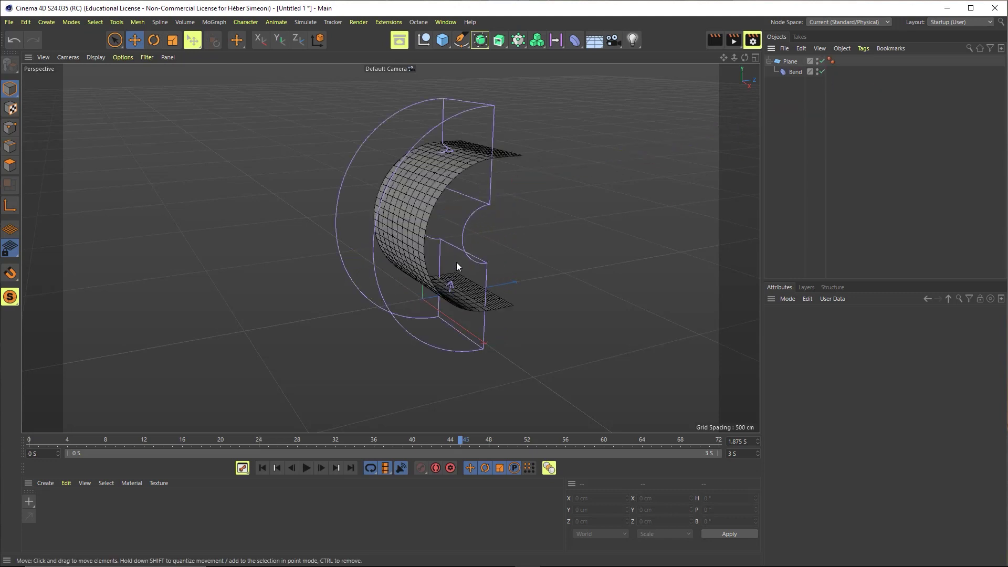
left_click(794, 71)
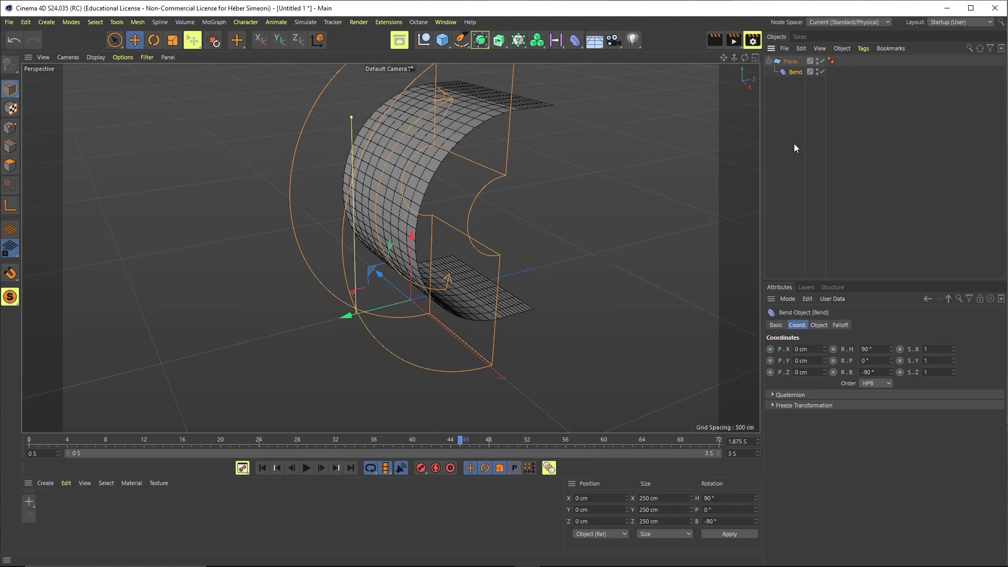
mouse_move(721, 222)
left_mouse_down()
mouse_move(775, 126)
mouse_move(802, 311)
left_mouse_up()
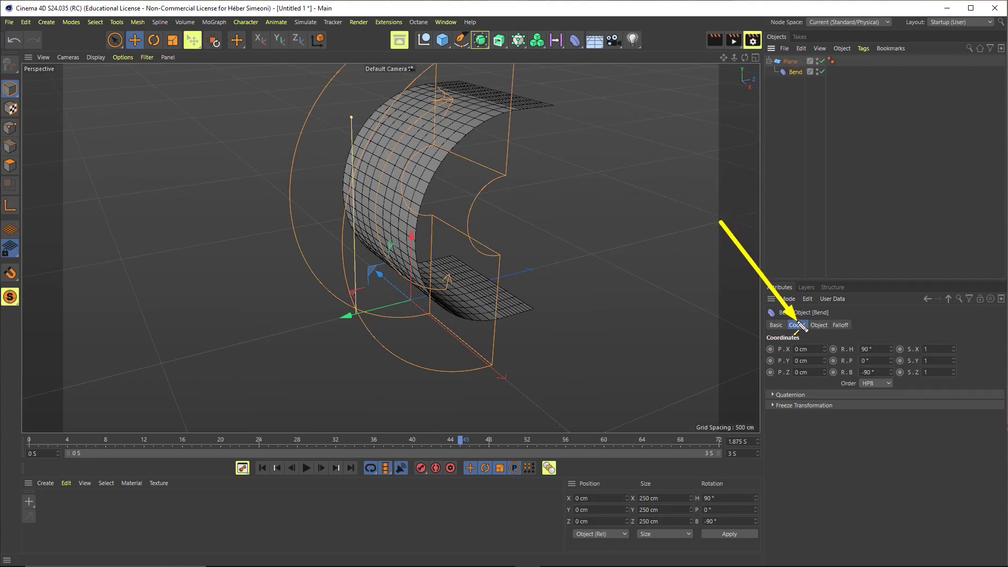
Turn on Keep Length for the Bend, trying other strengths before settling at 180°.
left_click(819, 325)
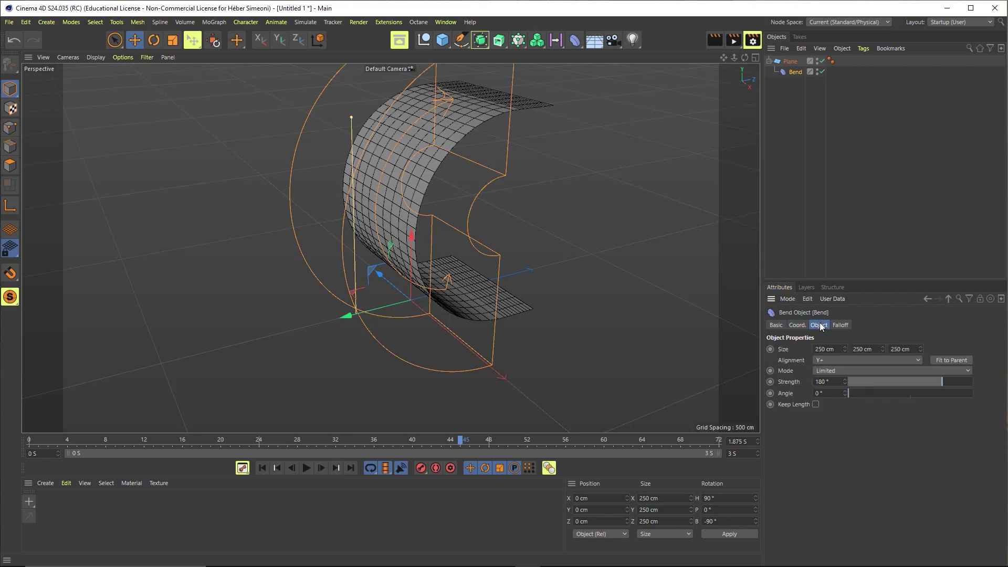
left_click_drag(855, 288, 816, 405)
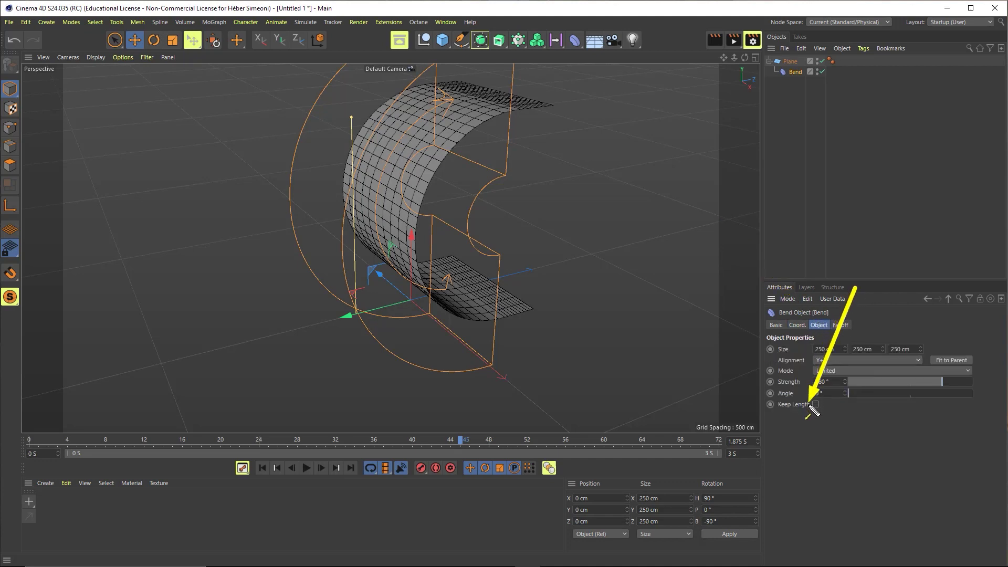
left_click(816, 404)
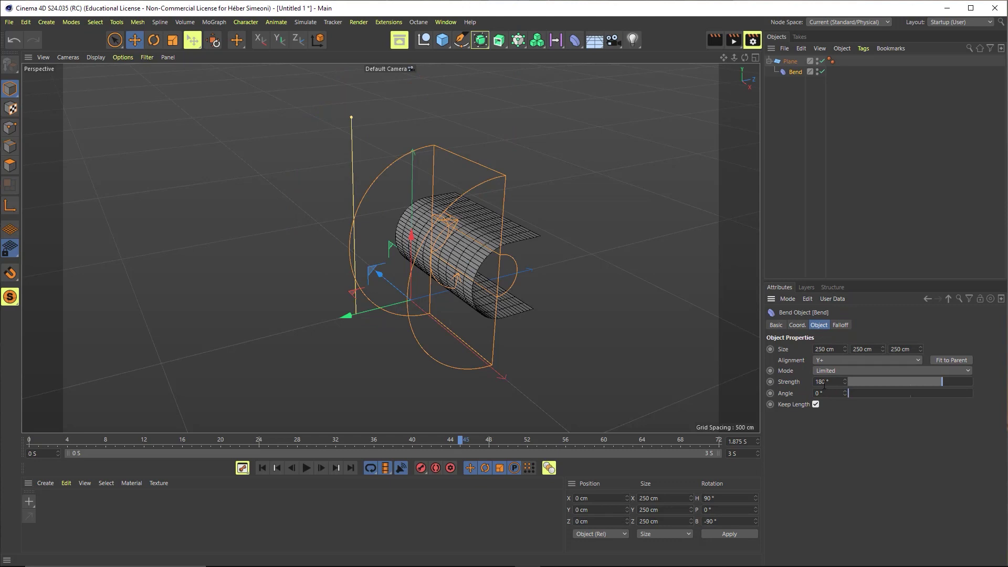
left_click(816, 404)
mouse_move(941, 382)
left_mouse_down()
mouse_move(899, 382)
mouse_move(931, 378)
left_mouse_up()
left_click(816, 405)
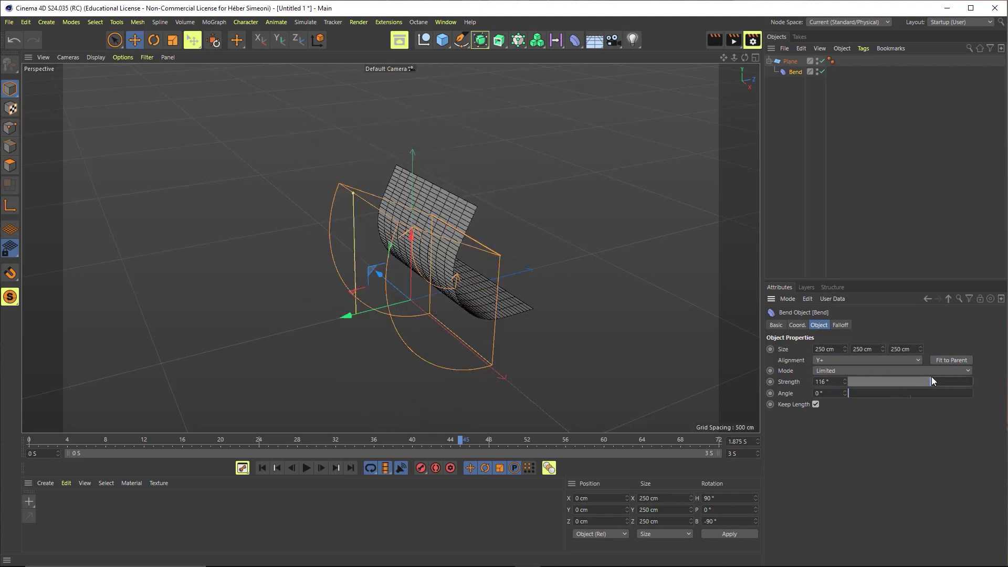
left_click(817, 381)
type("130")
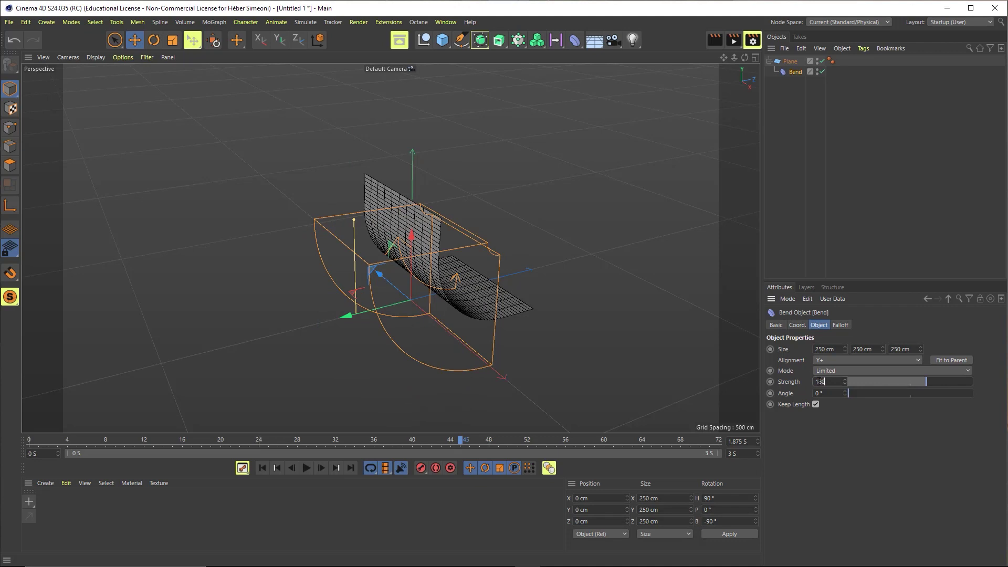
key("Return")
left_click_drag(840, 491, 817, 410)
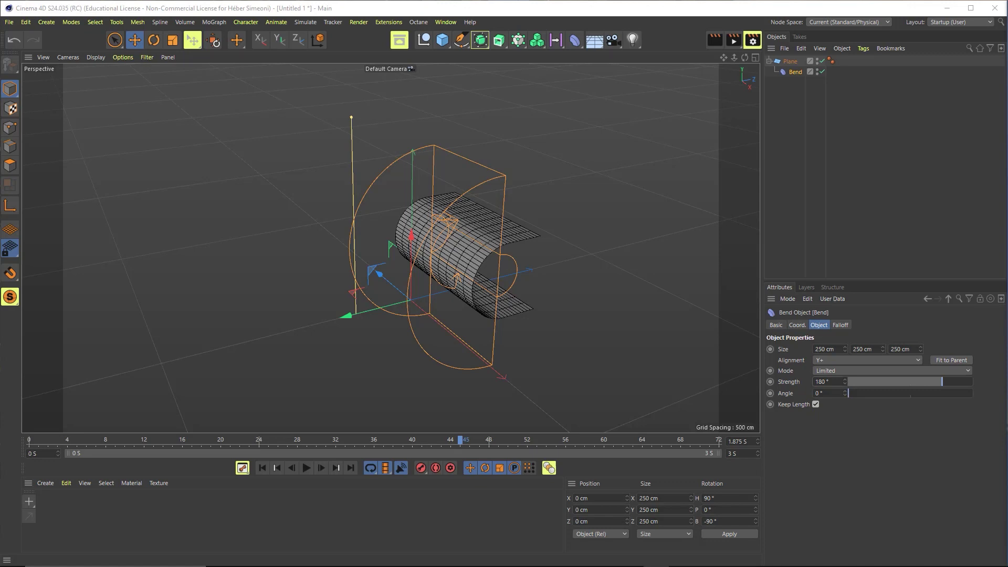
Bring up the Bend deformer's Object settings and begin editing its Y Size field.
mouse_move(879, 197)
left_mouse_down()
mouse_move(781, 358)
mouse_move(825, 354)
mouse_move(820, 326)
left_mouse_up()
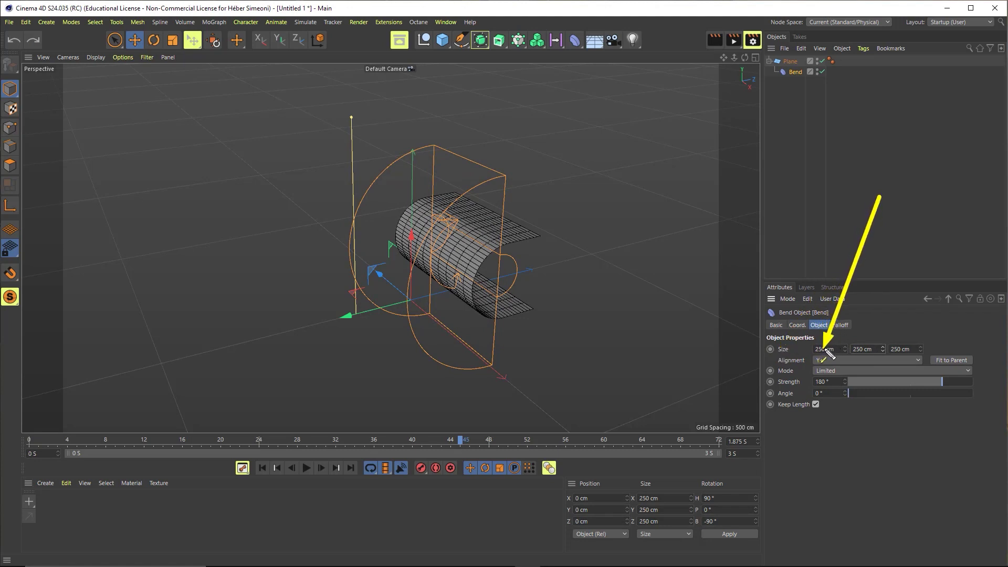
left_click_drag(709, 303, 420, 163)
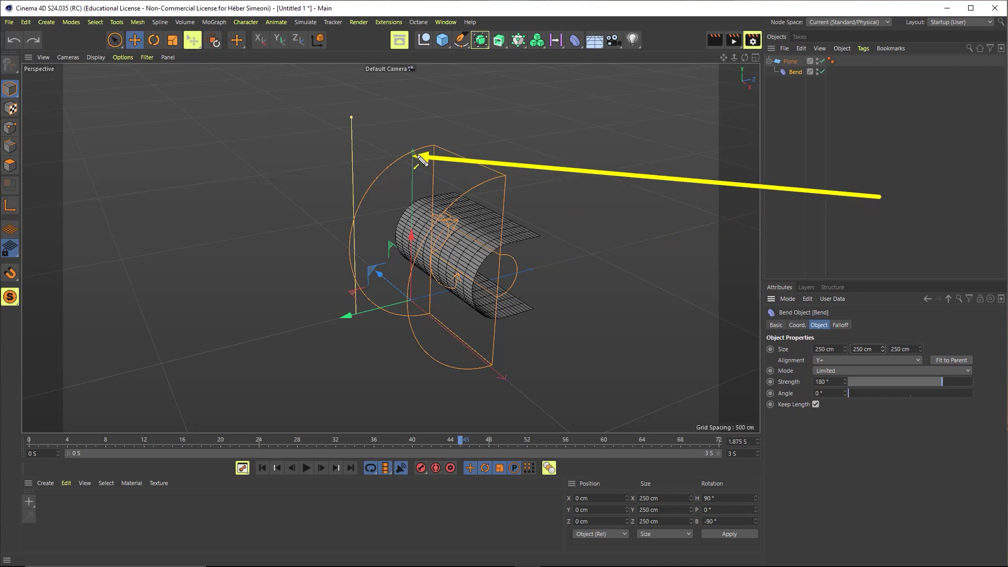
mouse_move(423, 166)
left_mouse_down()
mouse_move(512, 380)
mouse_move(541, 278)
left_mouse_up()
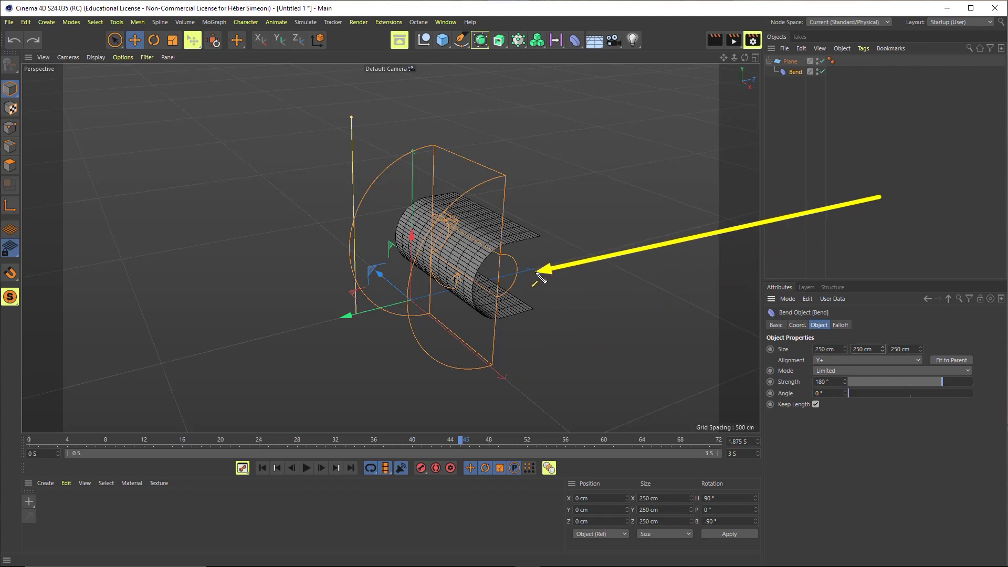
left_click_drag(541, 278, 538, 274)
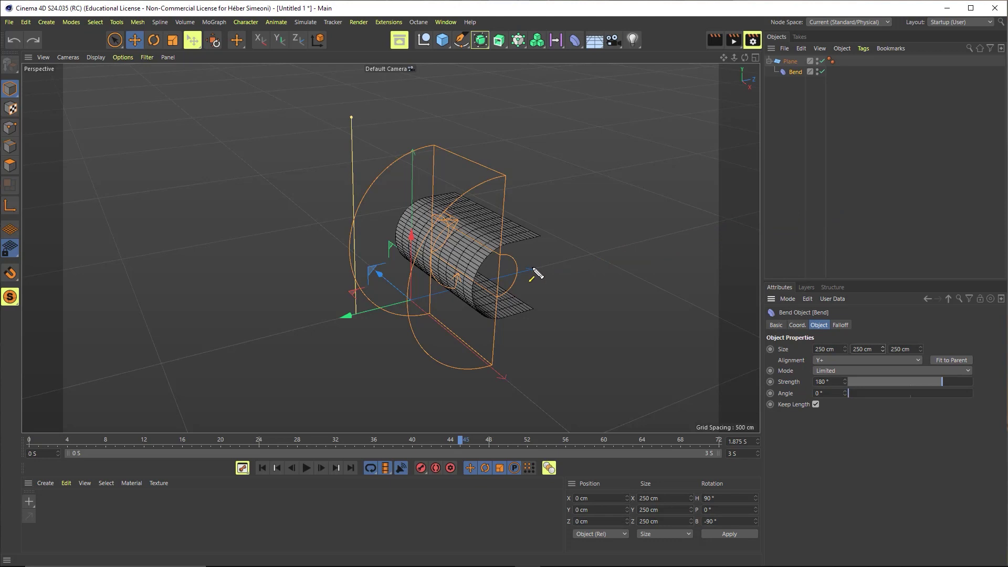
mouse_move(809, 137)
left_mouse_down()
mouse_move(794, 357)
mouse_move(872, 355)
mouse_move(883, 336)
mouse_move(882, 352)
left_mouse_up()
left_click(873, 350)
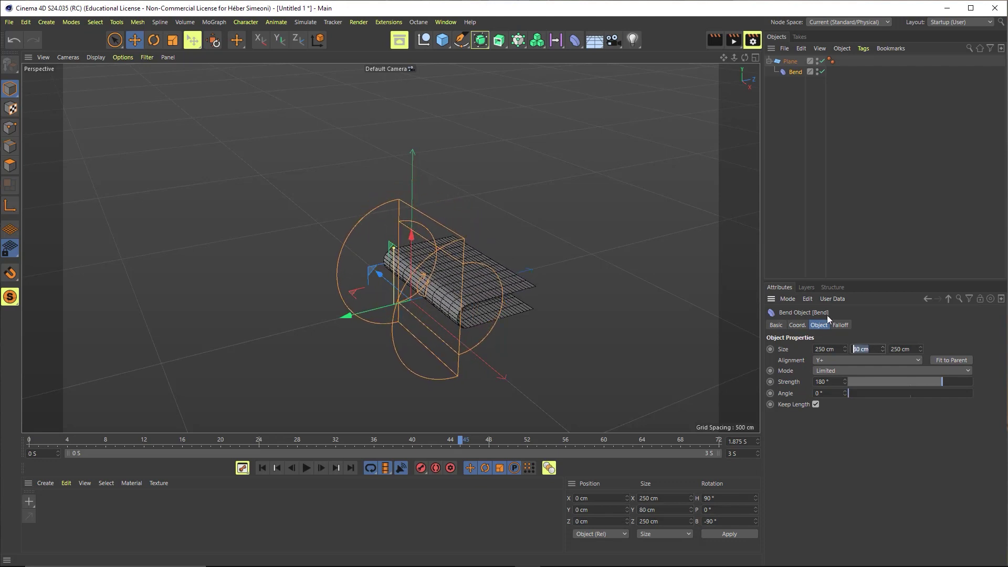
Set the Bend deformer's Y size to 100 cm.
type("100")
key("Return")
left_click_drag(443, 269, 449, 289, "alt")
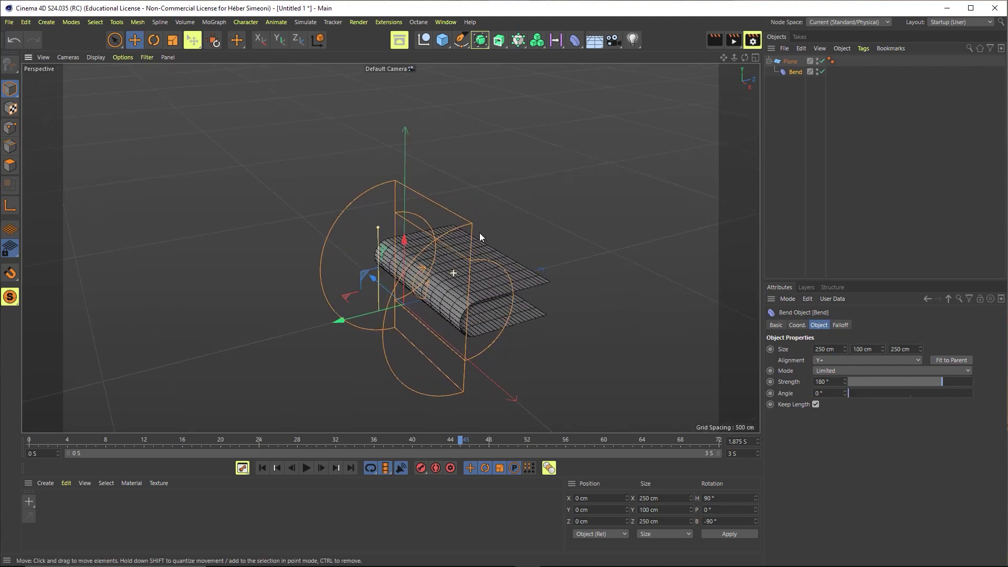
scroll(474, 271, "up", 3)
scroll(446, 267, "down", 2)
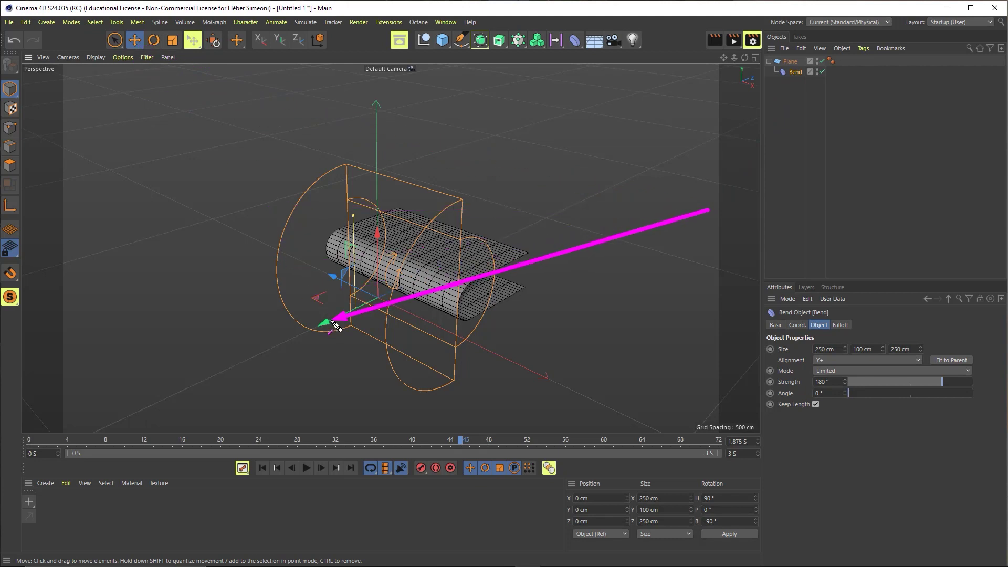
Test sliding the Bend deformer along Z, undoing each move to keep it at 0 cm.
mouse_move(331, 323)
left_mouse_down()
mouse_move(337, 337)
mouse_move(411, 299)
mouse_move(354, 332)
mouse_move(244, 366)
mouse_move(372, 315)
mouse_move(408, 321)
left_mouse_up()
key("ctrl+z")
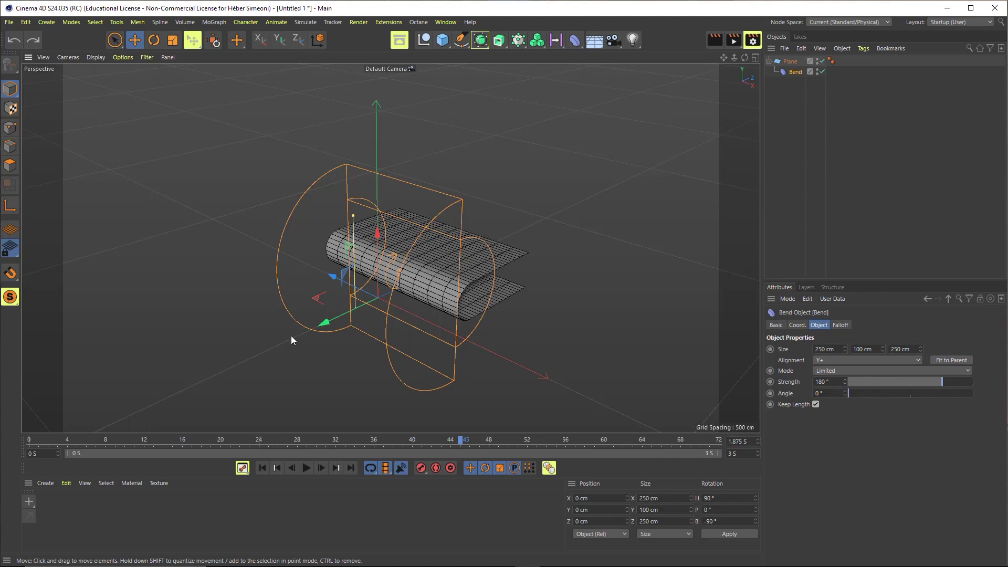
left_click_drag(333, 276, 452, 215)
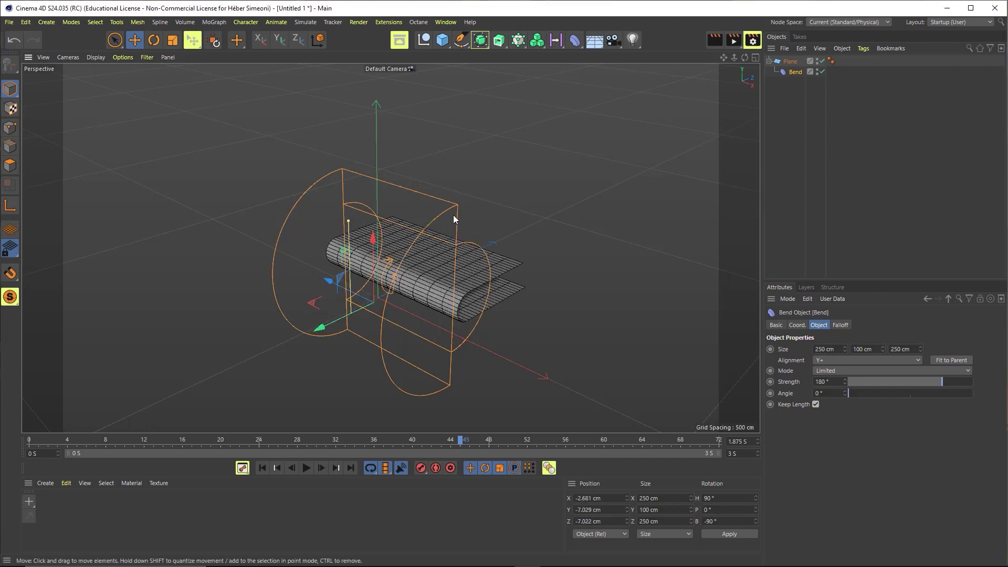
key("ctrl+z")
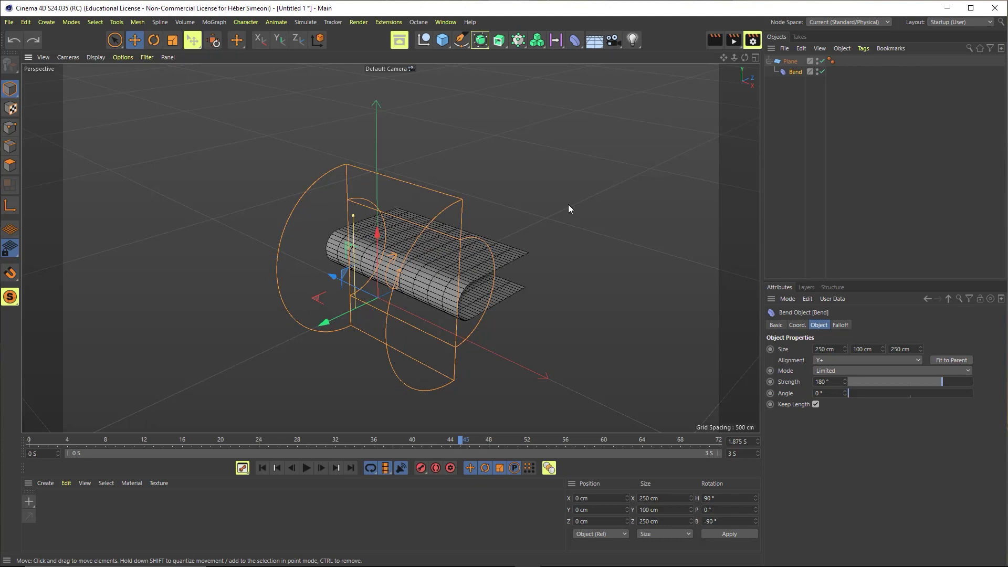
left_click_drag(326, 454, 887, 92)
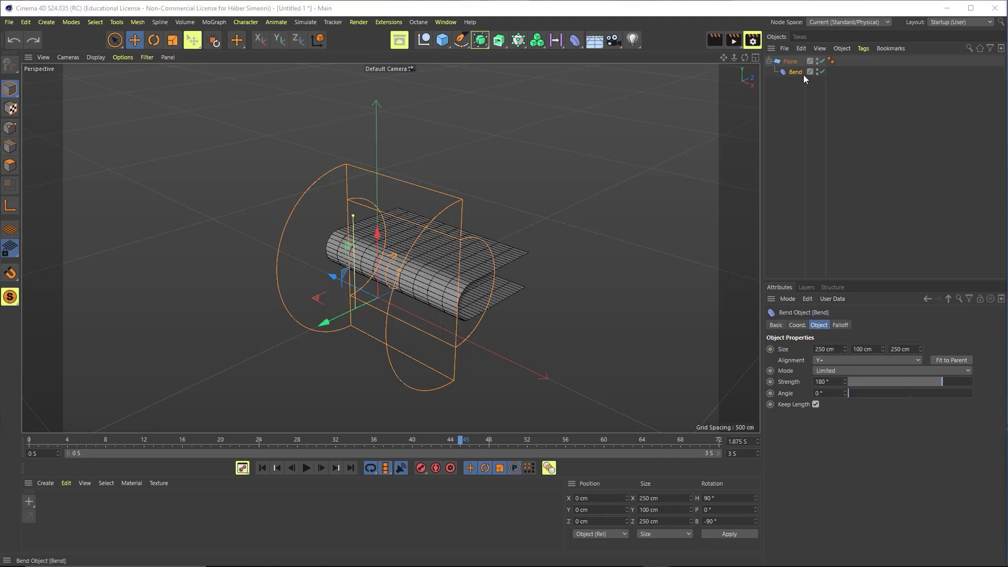
mouse_move(475, 225)
left_mouse_down("alt")
mouse_move(338, 310)
mouse_move(424, 275)
mouse_move(291, 313)
mouse_move(367, 329)
mouse_move(338, 354)
mouse_move(313, 301)
mouse_move(264, 321)
left_mouse_up("alt")
Undo the Bend deformer's position change and return the playhead to frame 0.
key("ctrl+z")
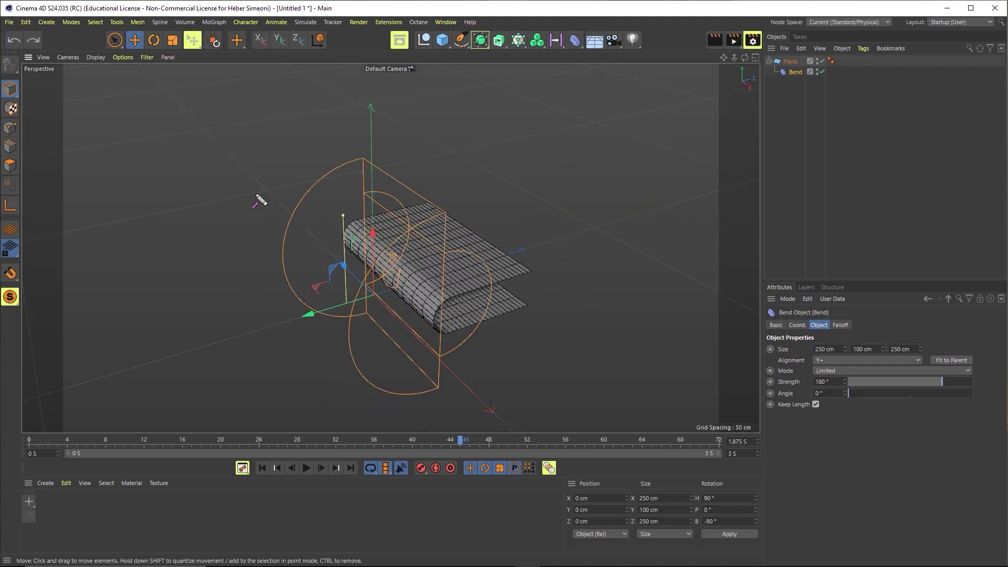
left_click_drag(247, 180, 29, 434)
left_click_drag(441, 425, 455, 433)
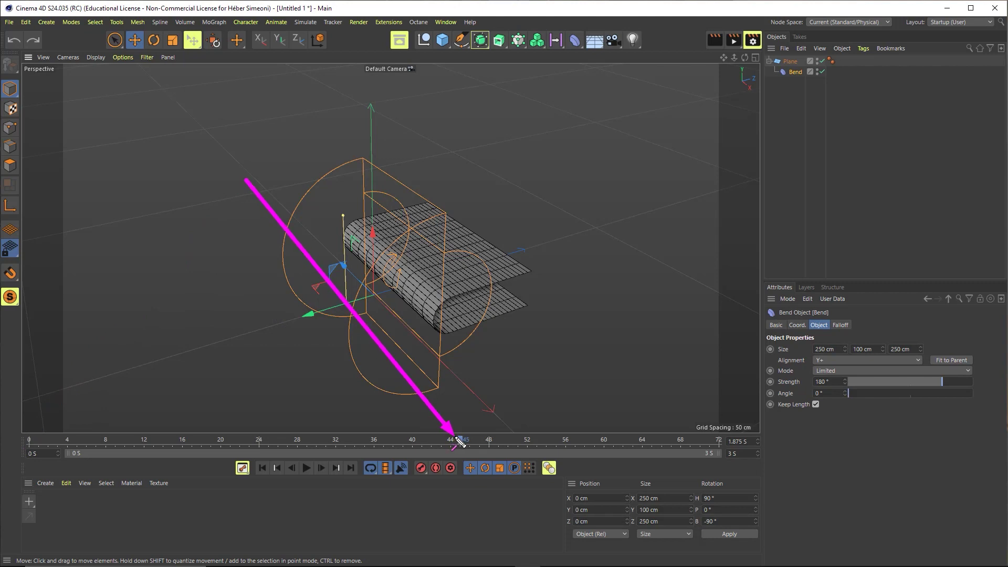
left_click_drag(143, 231, 471, 405)
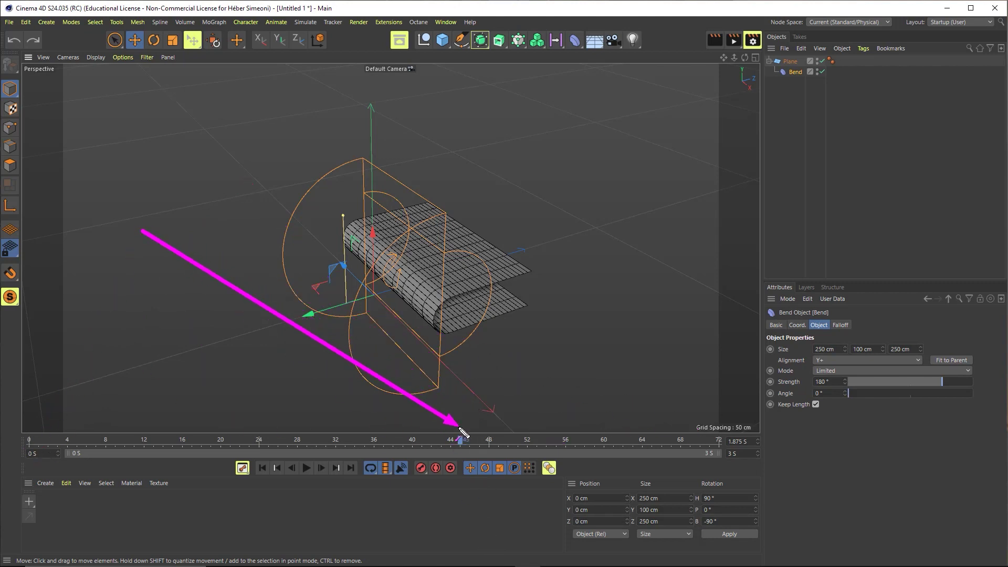
left_click_drag(463, 441, 32, 439)
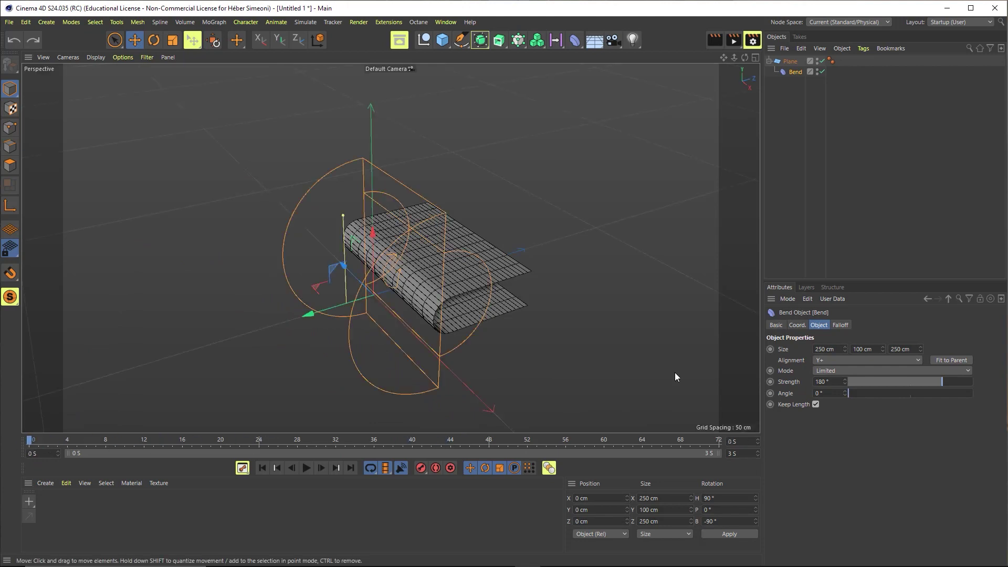
mouse_move(626, 317)
left_mouse_down()
mouse_move(797, 75)
mouse_move(814, 162)
mouse_move(783, 285)
mouse_move(792, 292)
left_mouse_up()
left_click(797, 325)
mouse_move(839, 115)
left_mouse_down()
mouse_move(809, 162)
mouse_move(824, 328)
left_mouse_up()
left_click(818, 325)
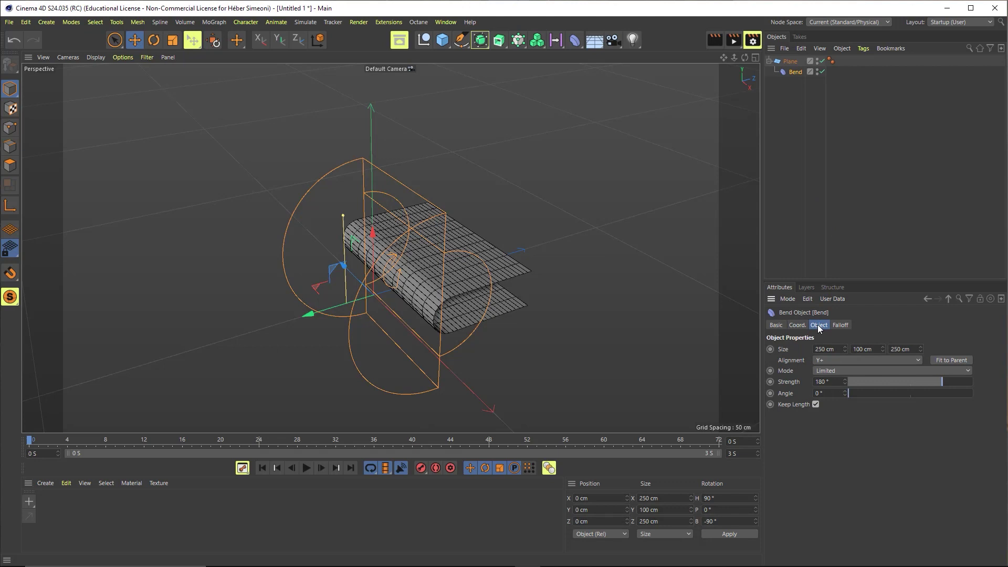
left_click_drag(869, 159, 824, 330)
left_click_drag(115, 319, 29, 444)
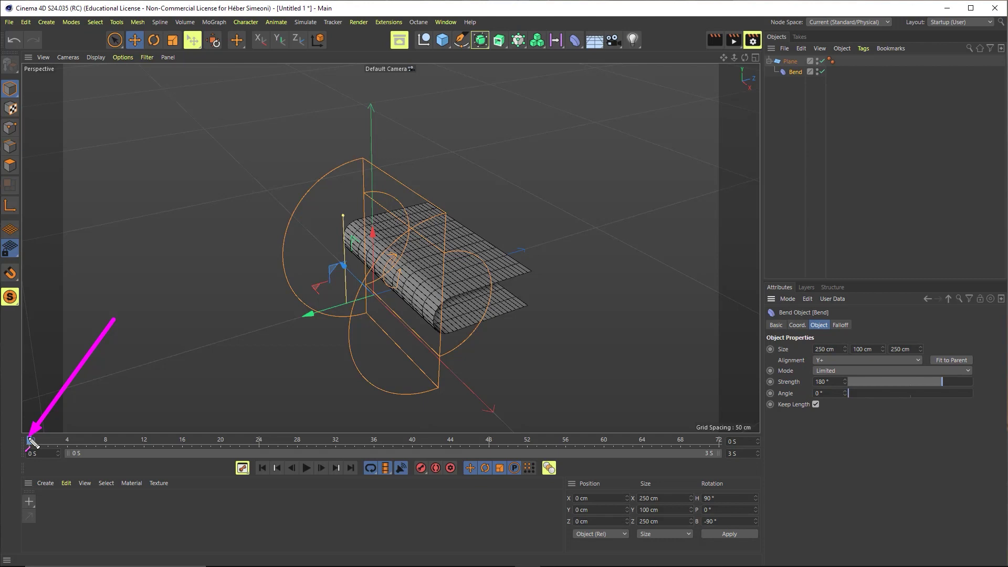
mouse_move(32, 442)
left_mouse_down()
mouse_move(775, 340)
mouse_move(774, 353)
left_mouse_up()
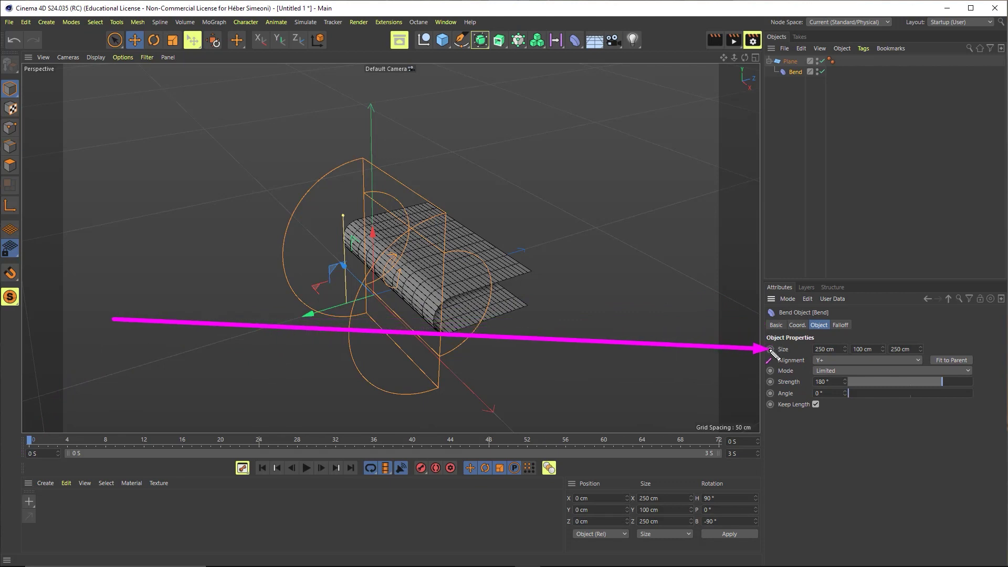
Keyframe the Bend deformer's size at frame 0, then move the playhead to frame 48.
left_click(770, 349)
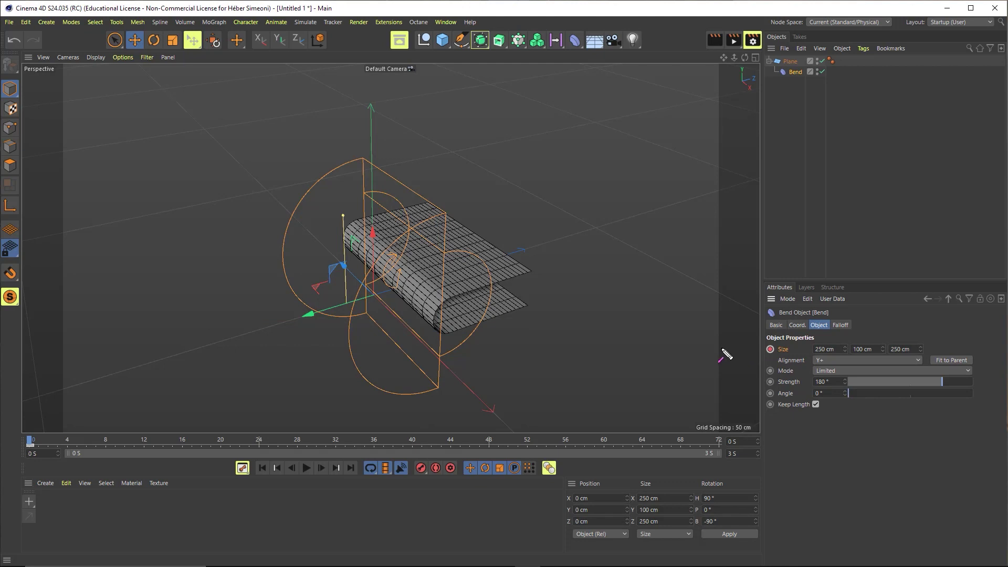
mouse_move(184, 234)
left_mouse_down()
mouse_move(37, 438)
mouse_move(791, 362)
mouse_move(42, 443)
mouse_move(493, 447)
left_mouse_up()
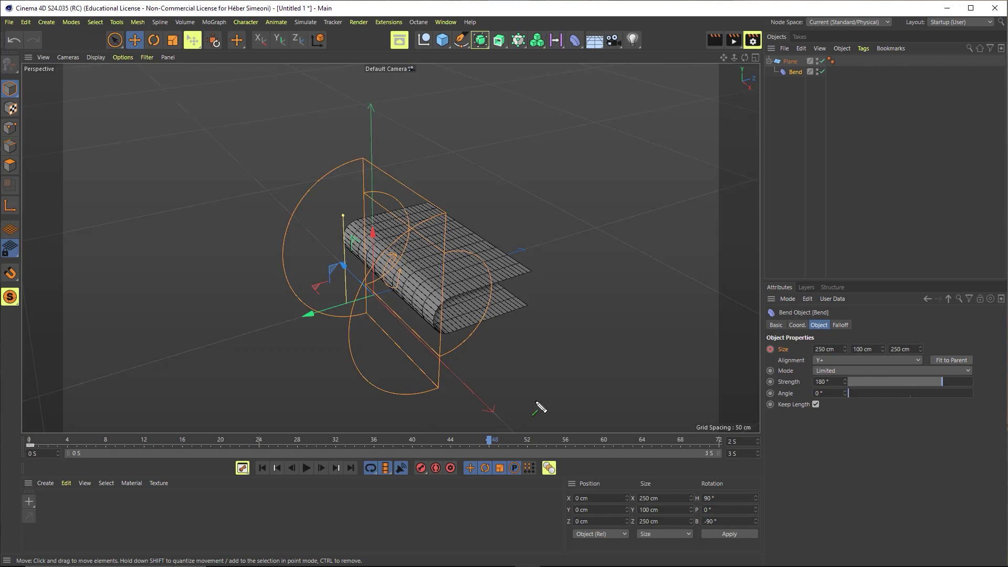
left_click_drag(562, 289, 583, 386)
left_click_drag(748, 326, 874, 356)
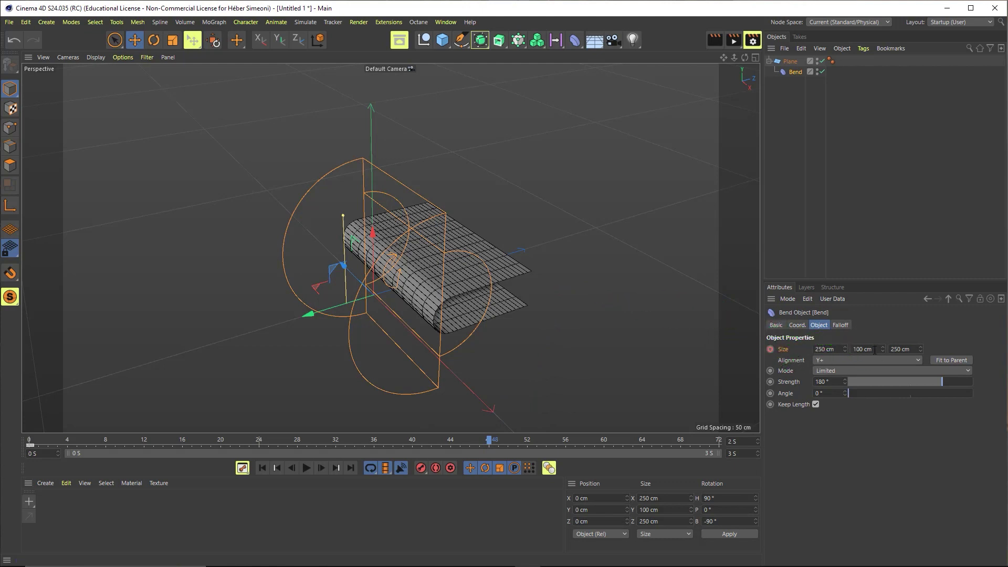
Set the Bend's Y size to 200 cm at frame 48.
double_click(874, 349)
type("200")
key("Return")
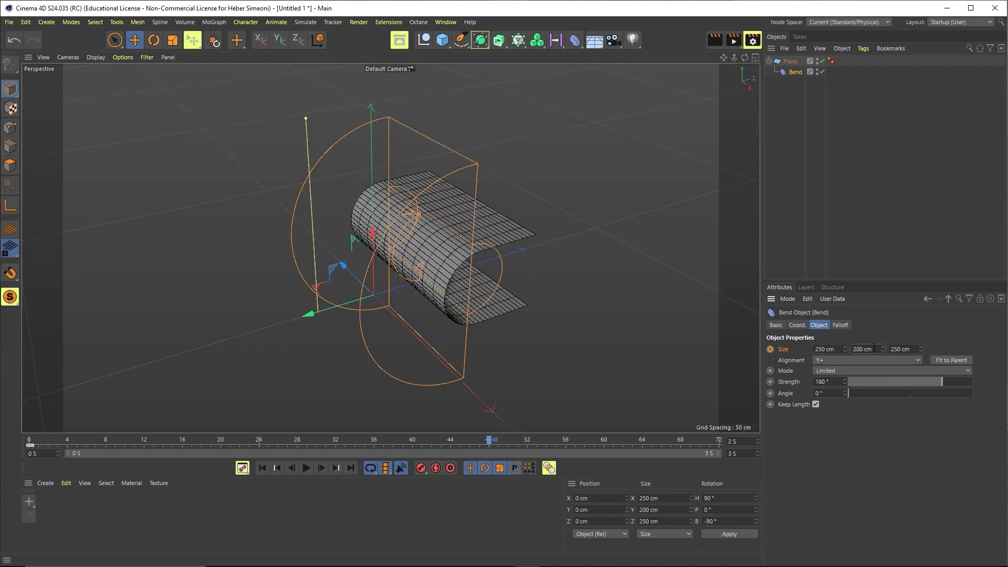
left_click_drag(704, 223, 775, 351)
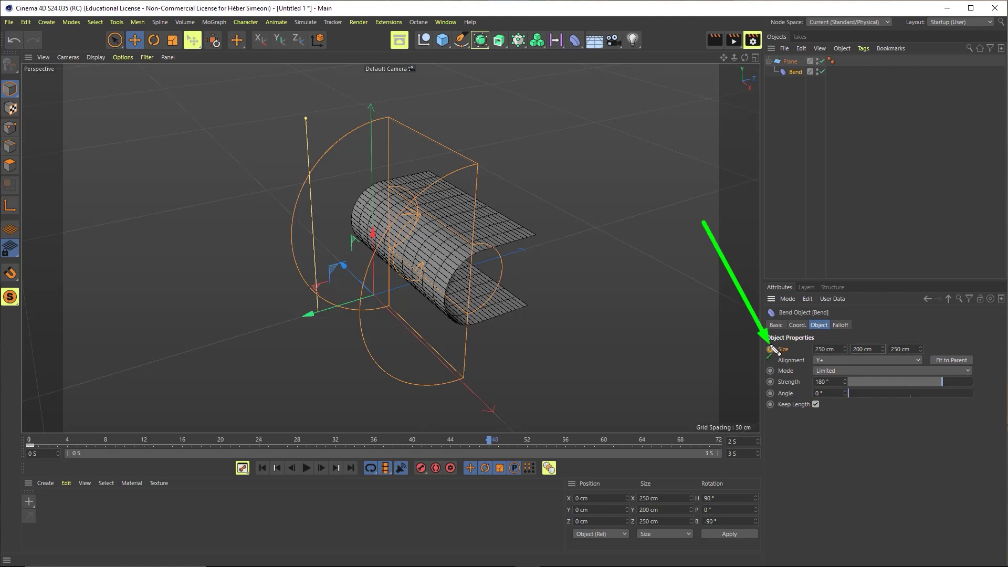
mouse_move(775, 351)
left_mouse_down()
mouse_move(855, 330)
mouse_move(871, 353)
mouse_move(768, 342)
left_mouse_up()
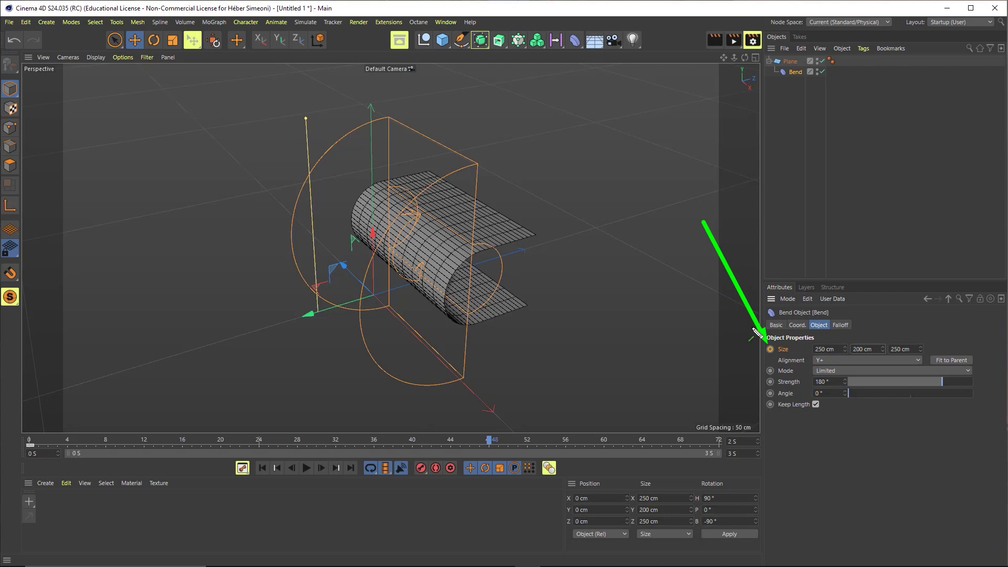
key("Escape")
Rewind to frame 0, play, and scrub to preview the Bend size rising to 200 cm.
mouse_move(481, 291)
left_mouse_down()
mouse_move(41, 442)
mouse_move(771, 350)
mouse_move(904, 357)
mouse_move(270, 348)
mouse_move(32, 441)
mouse_move(724, 319)
mouse_move(764, 349)
mouse_move(342, 364)
mouse_move(297, 427)
mouse_move(486, 442)
mouse_move(549, 405)
mouse_move(860, 343)
mouse_move(866, 356)
mouse_move(840, 319)
mouse_move(770, 352)
left_mouse_up()
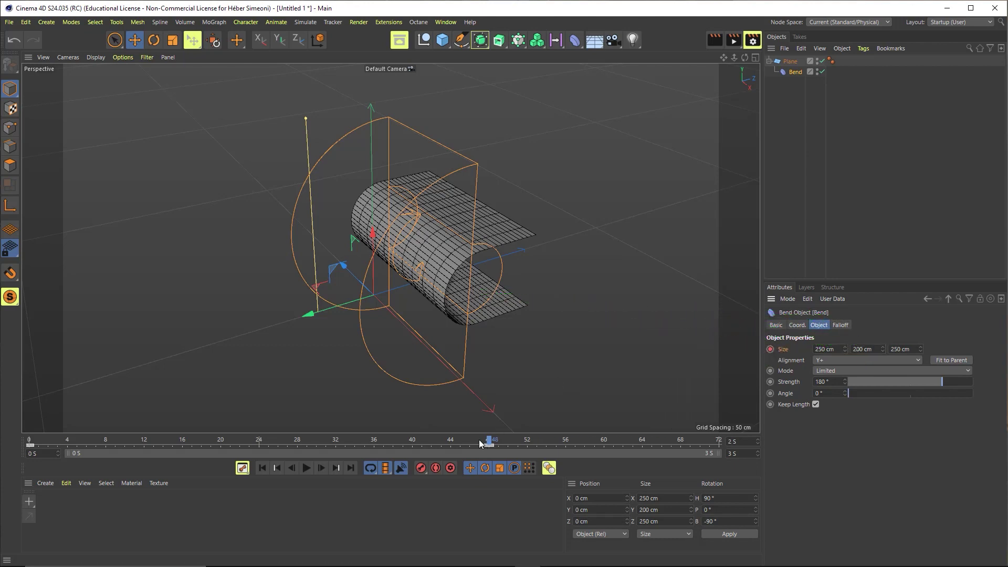
left_click_drag(479, 444, 24, 440)
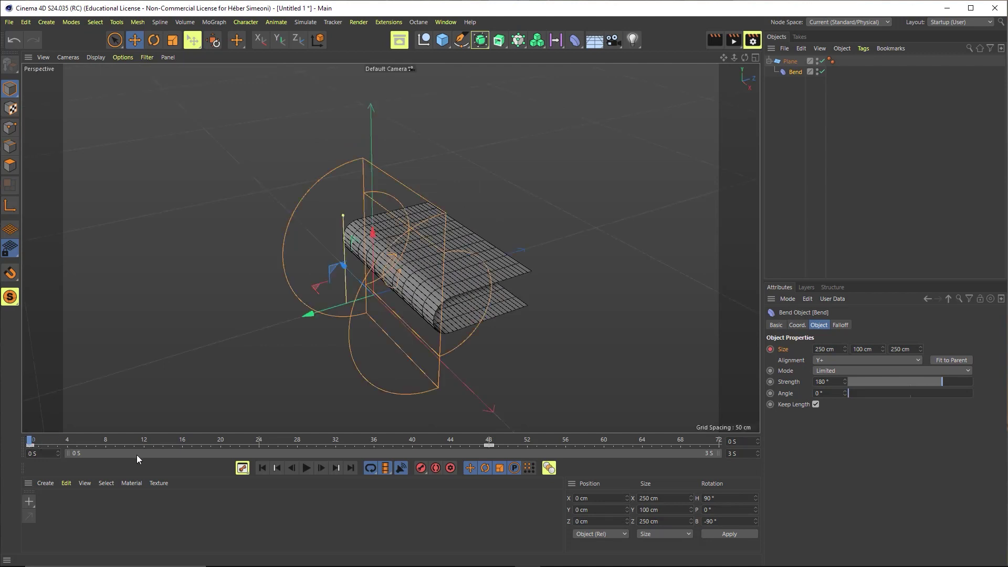
left_click_drag(382, 382, 314, 475)
left_click(307, 468)
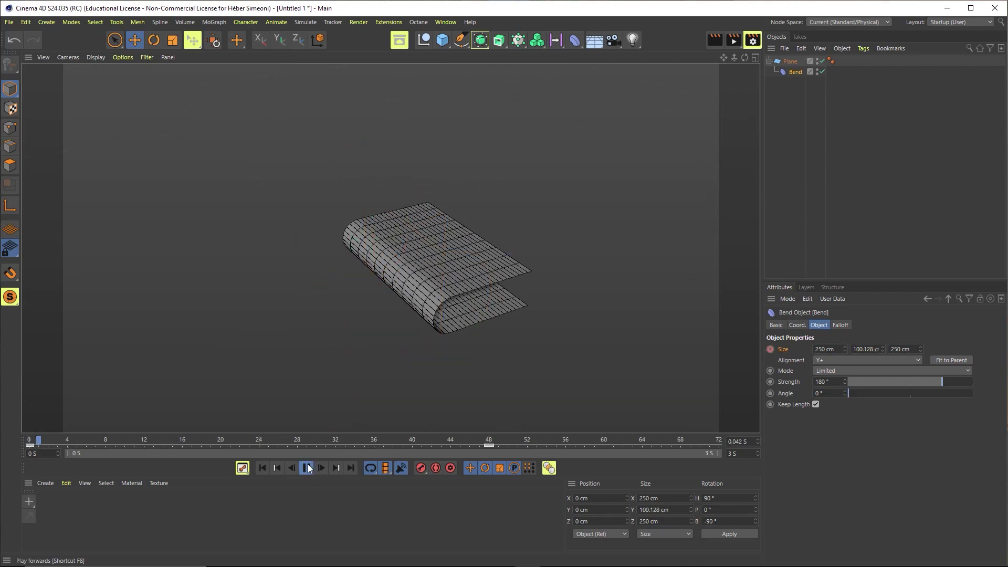
key("space")
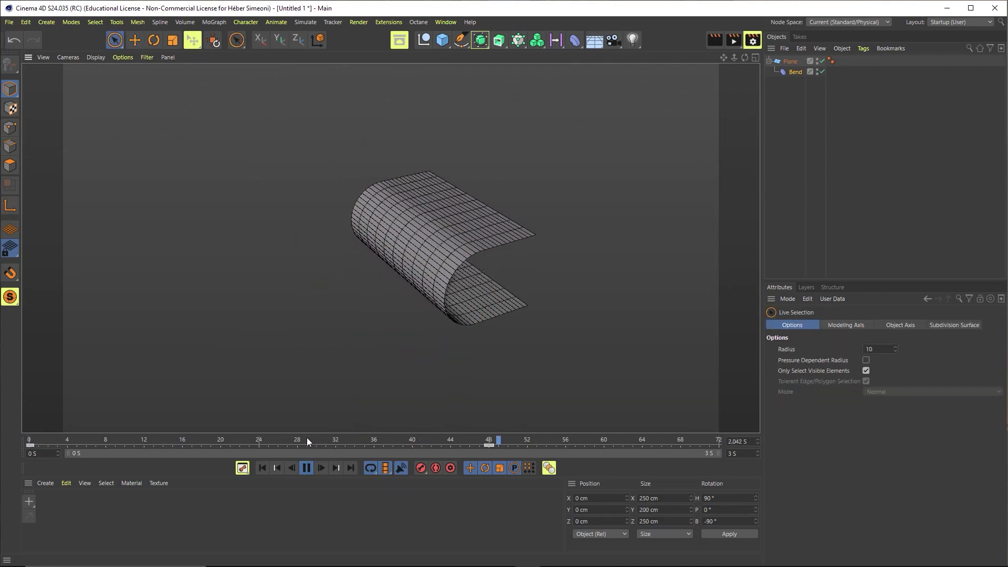
left_click_drag(32, 440, 19, 445)
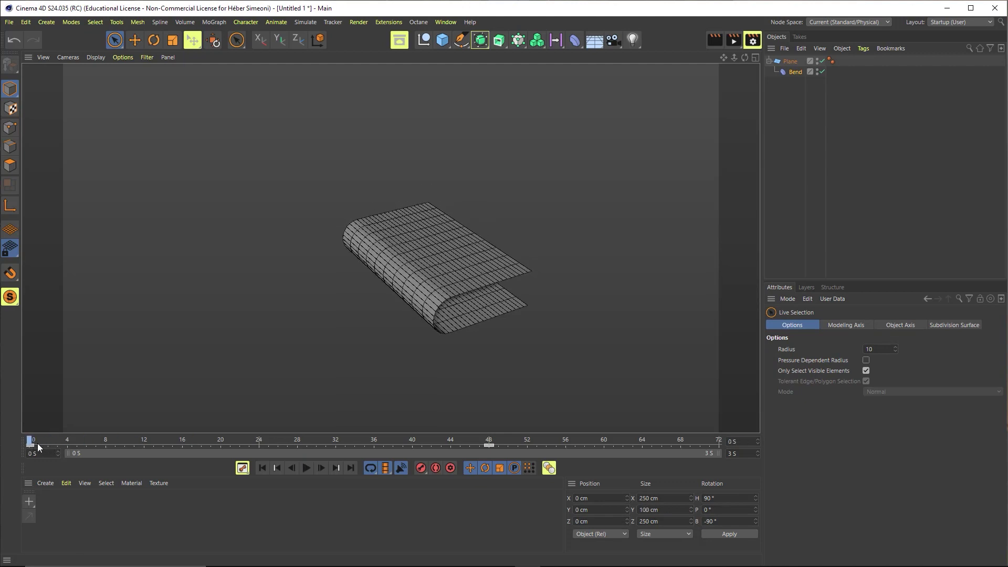
mouse_move(37, 443)
left_mouse_down()
mouse_move(348, 433)
mouse_move(488, 441)
mouse_move(28, 444)
mouse_move(483, 451)
left_mouse_up()
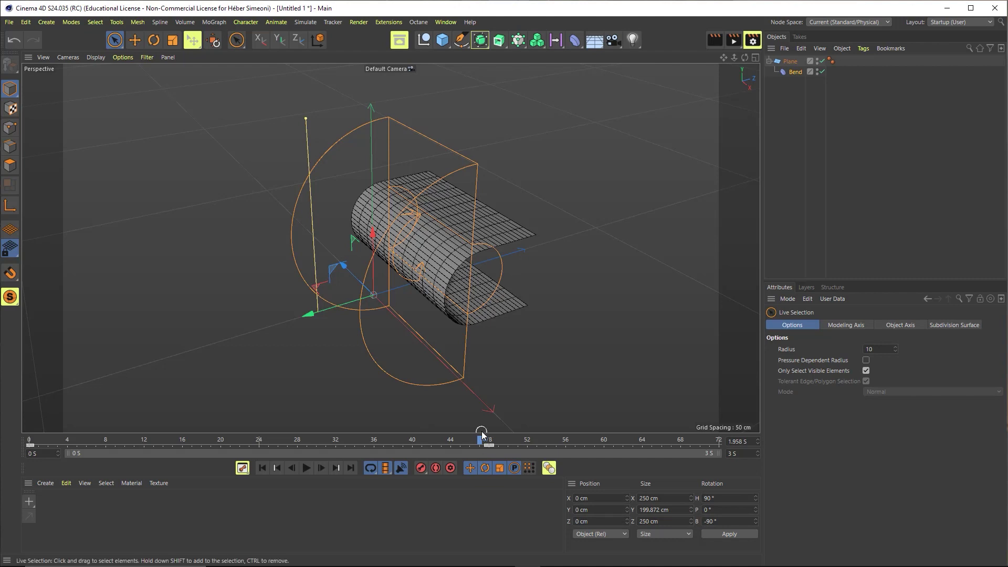
Set the Bend deformer's Z position to 110 cm in its Coord. settings.
left_click(792, 72)
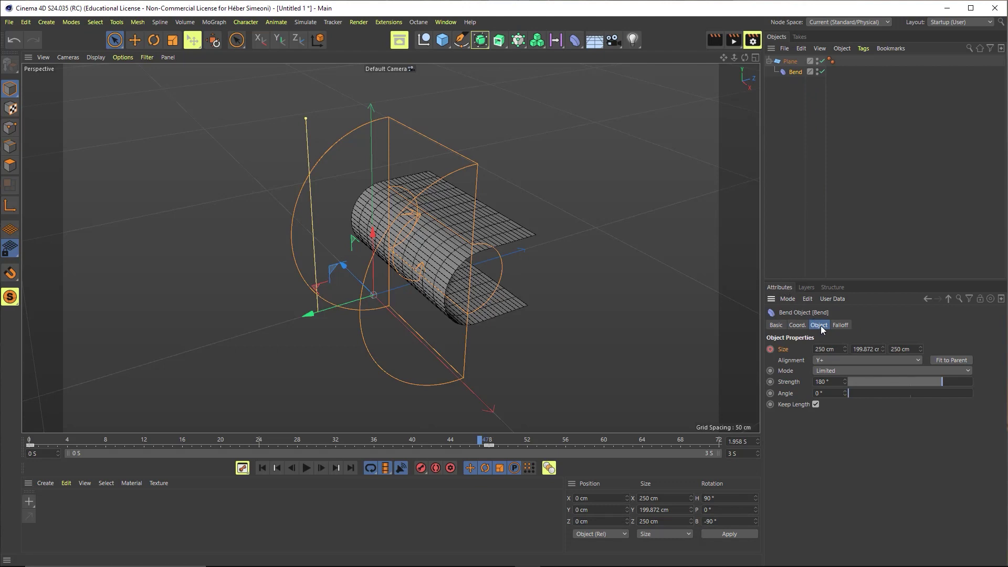
left_click(798, 325)
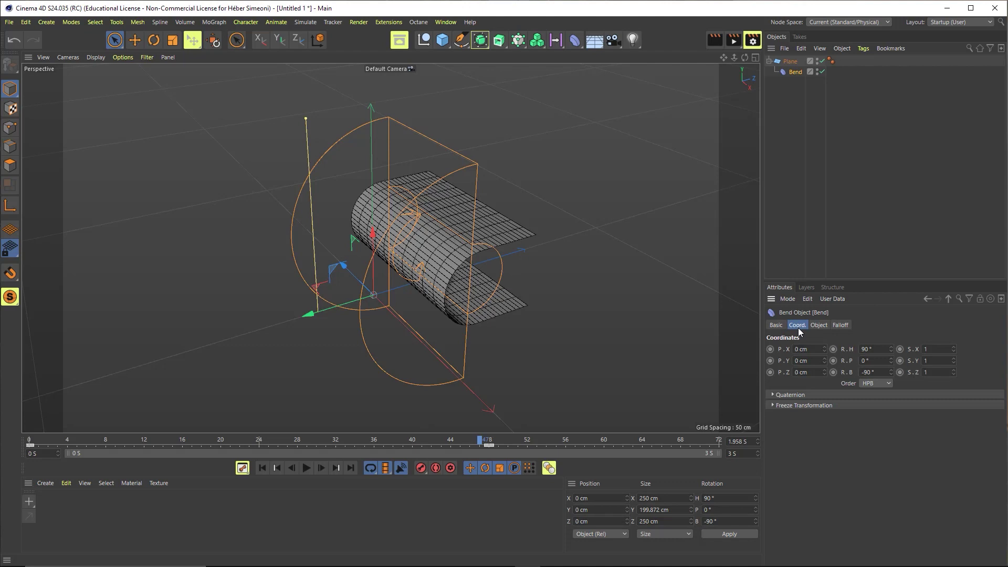
left_click(796, 371)
type("110")
key("Return")
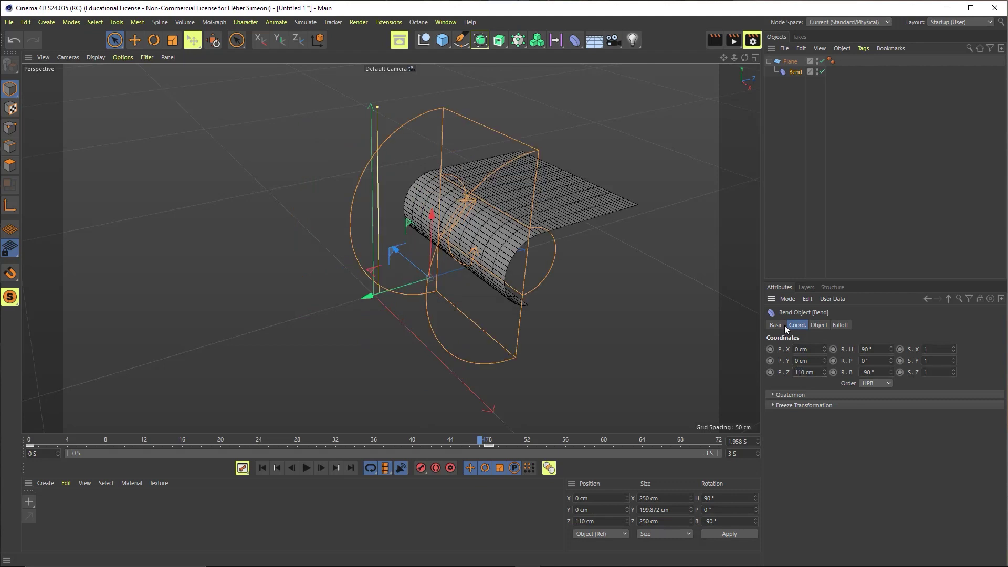
Try sliding the Bend along Z, undo it, and reconfirm Z at 110 cm.
mouse_move(825, 372)
left_mouse_down()
mouse_move(824, 384)
mouse_move(824, 371)
left_mouse_up()
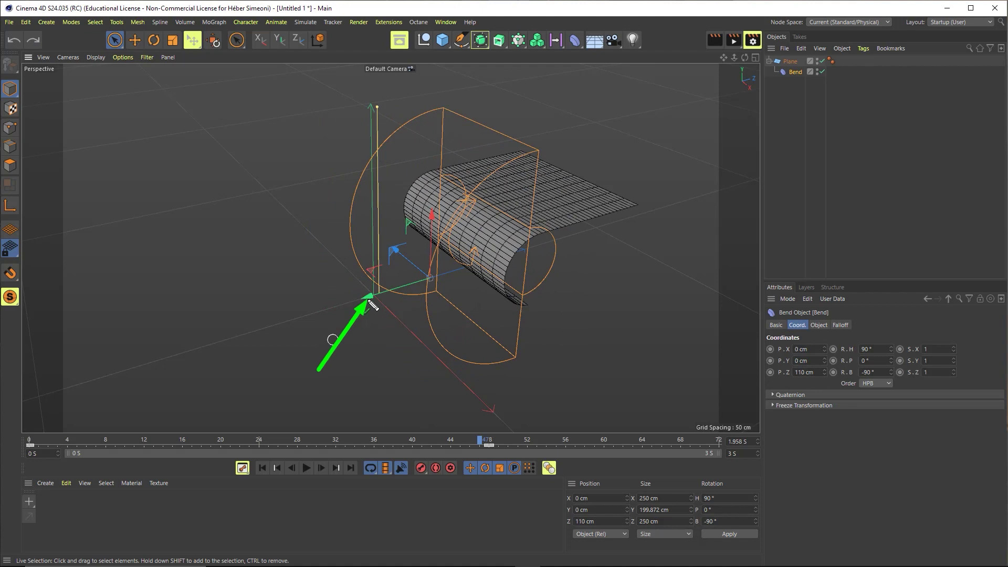
mouse_move(369, 300)
left_mouse_down()
mouse_move(272, 318)
mouse_move(314, 318)
left_mouse_up()
key("ctrl+z")
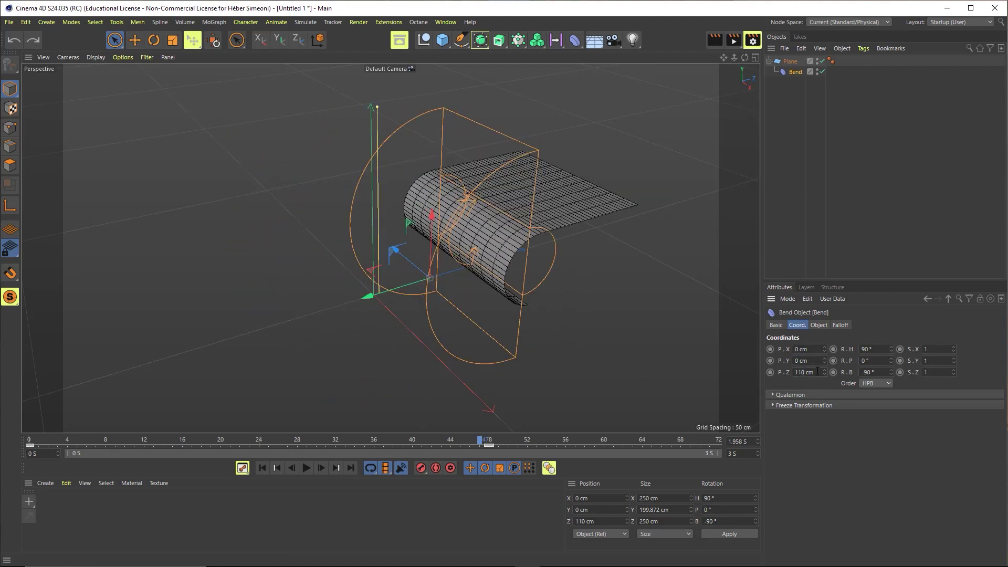
left_click(817, 371)
type("1")
type("0")
key("Return")
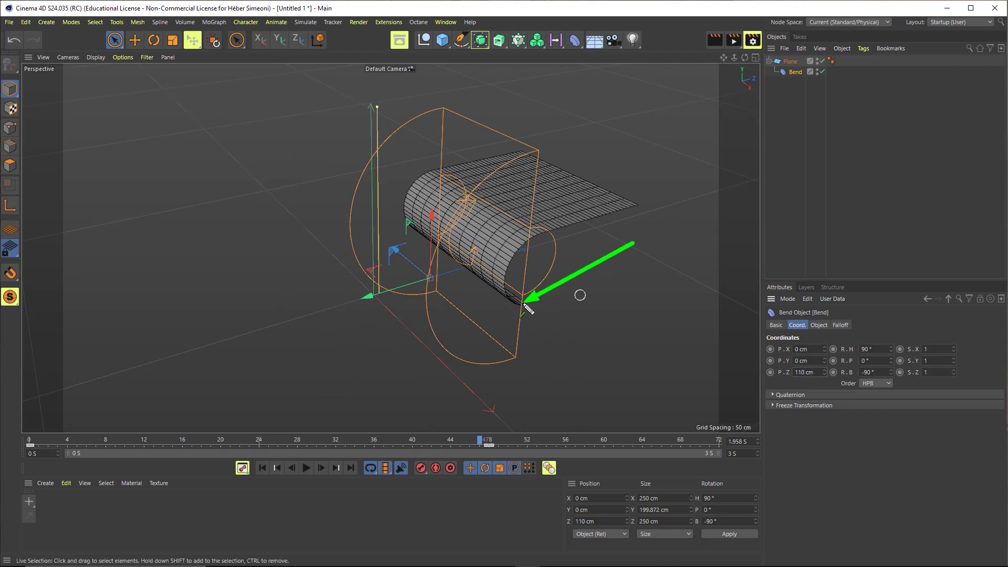
Return to frame 0 and scrub forward to preview the curl.
mouse_move(633, 243)
left_mouse_down()
mouse_move(683, 282)
mouse_move(756, 376)
left_mouse_up()
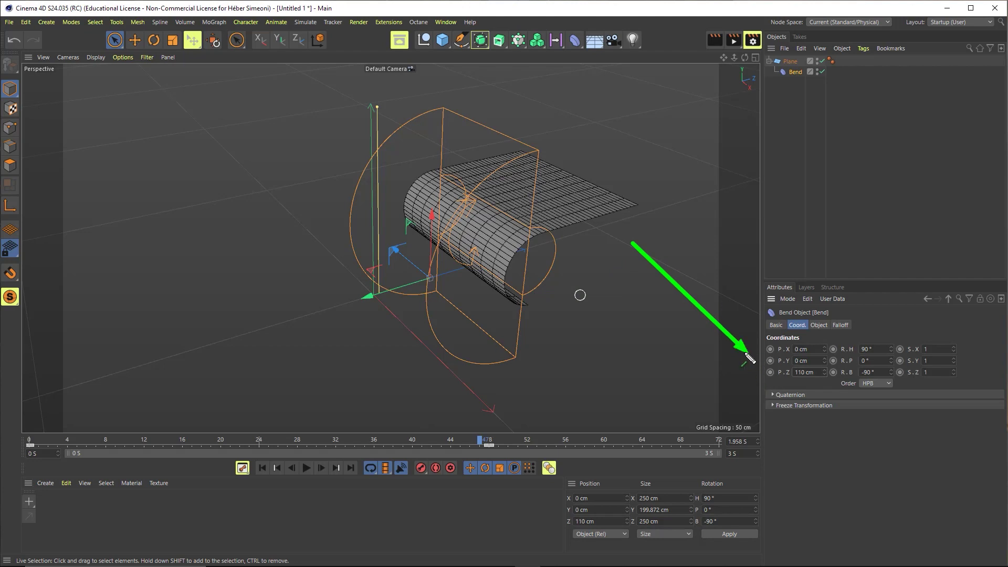
mouse_move(773, 377)
left_mouse_down()
mouse_move(584, 339)
mouse_move(489, 442)
mouse_move(301, 432)
mouse_move(30, 441)
left_mouse_up()
left_click_drag(866, 236, 782, 374)
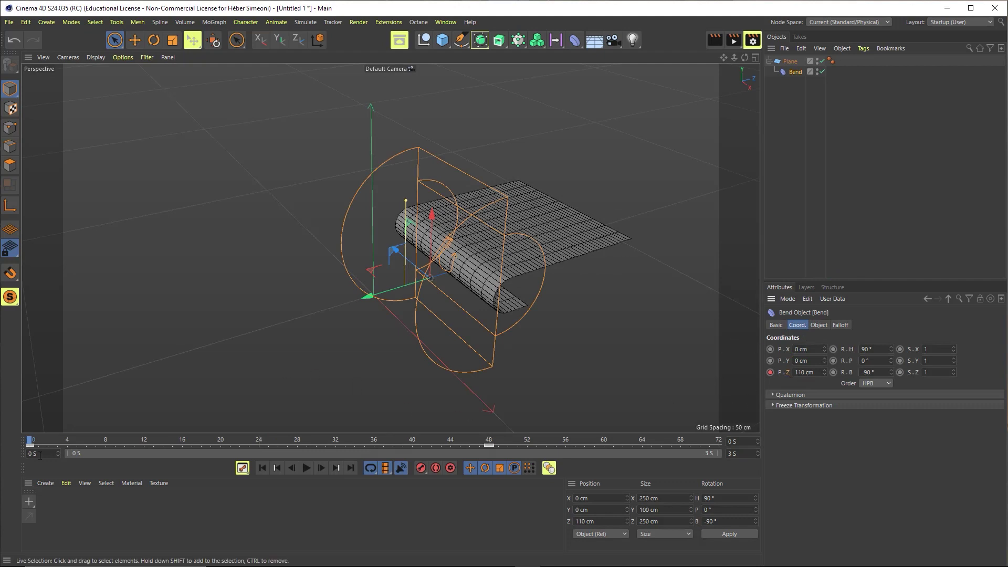
mouse_move(31, 441)
left_mouse_down()
mouse_move(496, 449)
mouse_move(490, 445)
left_mouse_up()
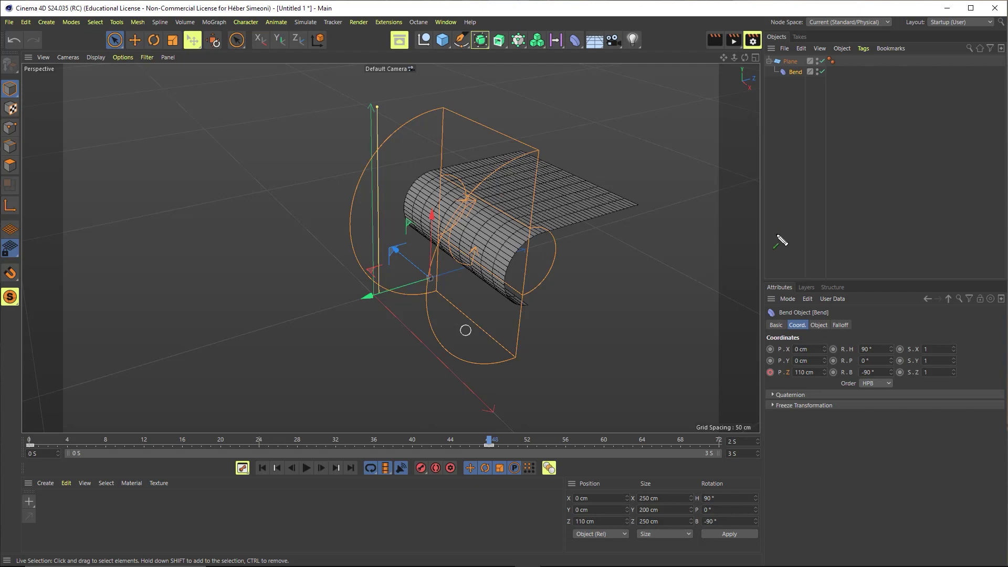
Set the Bend's Z position to -342.123 cm at frame 48 and keyframe it.
left_click_drag(819, 240, 812, 374)
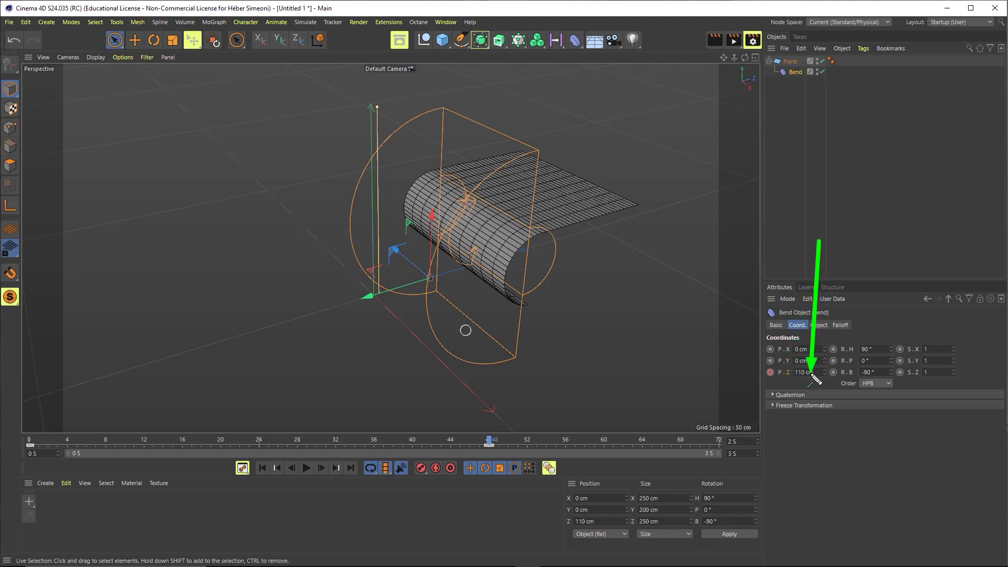
mouse_move(819, 241)
left_mouse_down()
mouse_move(510, 229)
mouse_move(510, 239)
mouse_move(371, 294)
mouse_move(378, 303)
mouse_move(173, 355)
mouse_move(355, 311)
mouse_move(331, 325)
mouse_move(86, 388)
mouse_move(225, 363)
mouse_move(106, 398)
mouse_move(129, 397)
left_mouse_up()
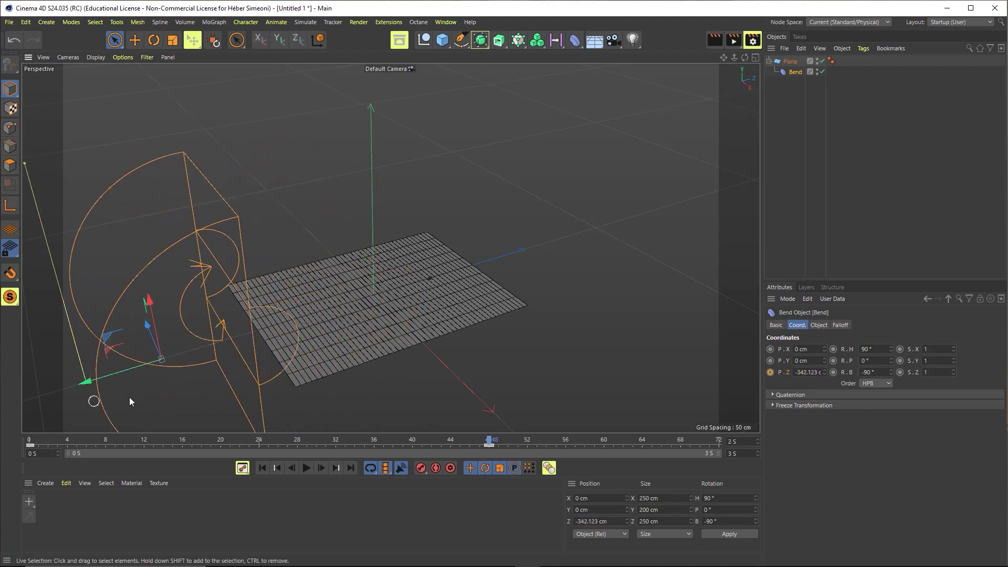
left_click(771, 372)
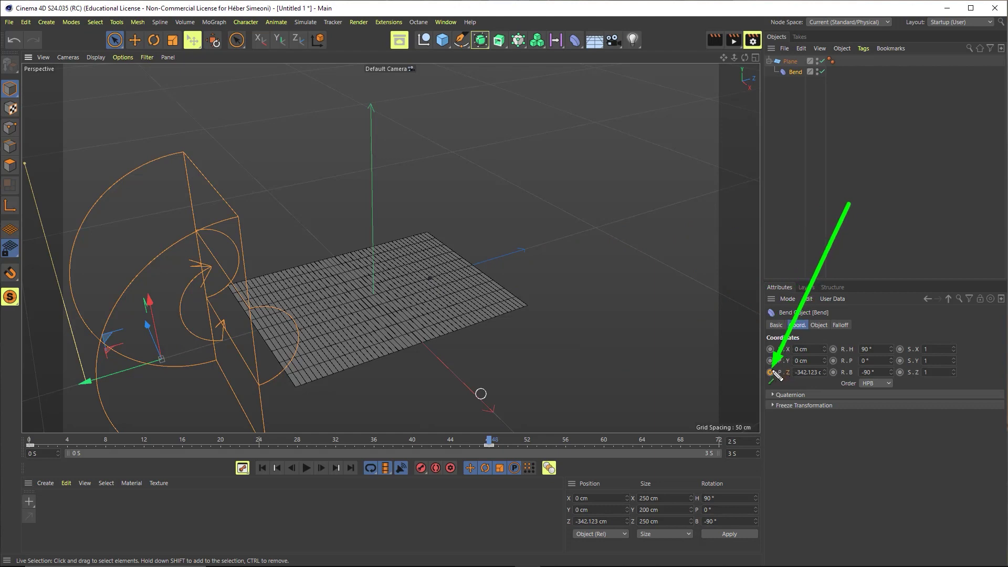
Play the animation from frame 0 with F8, then scrub through it.
left_click(31, 443)
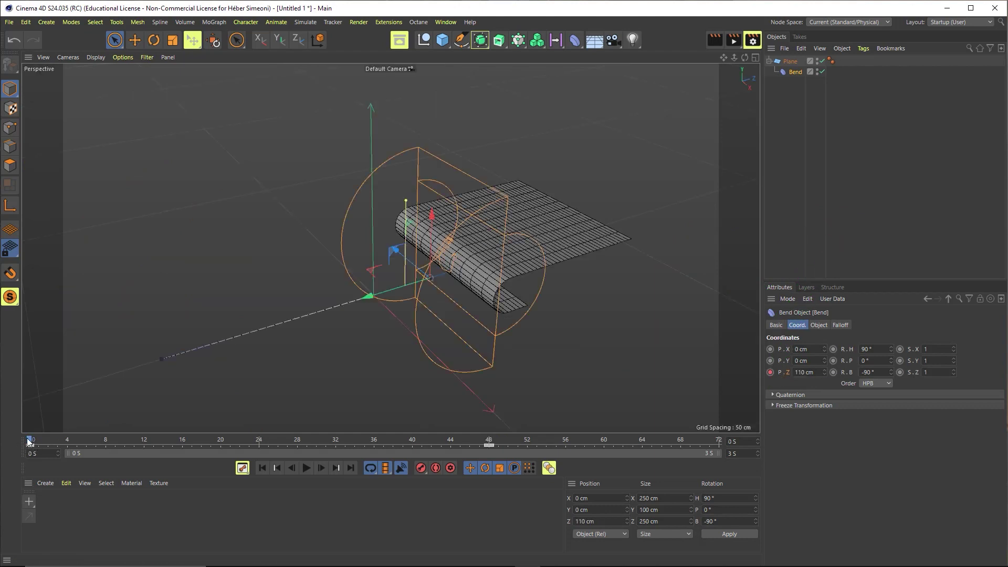
key("F8")
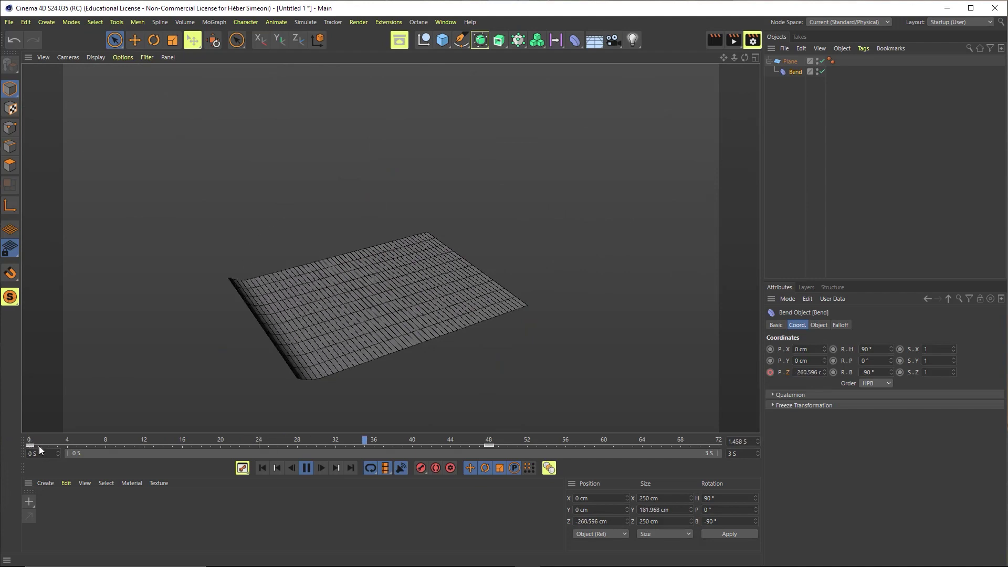
left_click(30, 442)
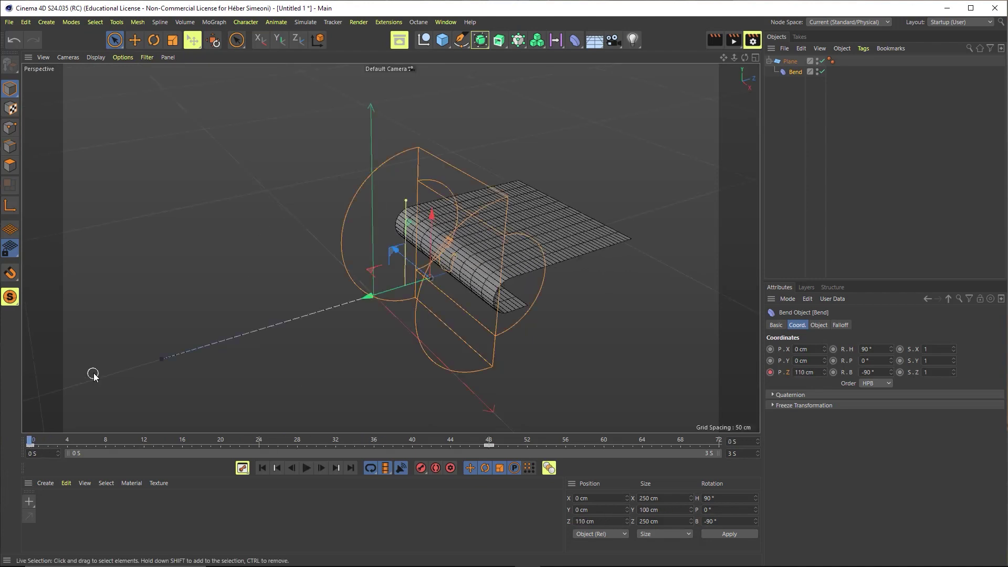
key("F8")
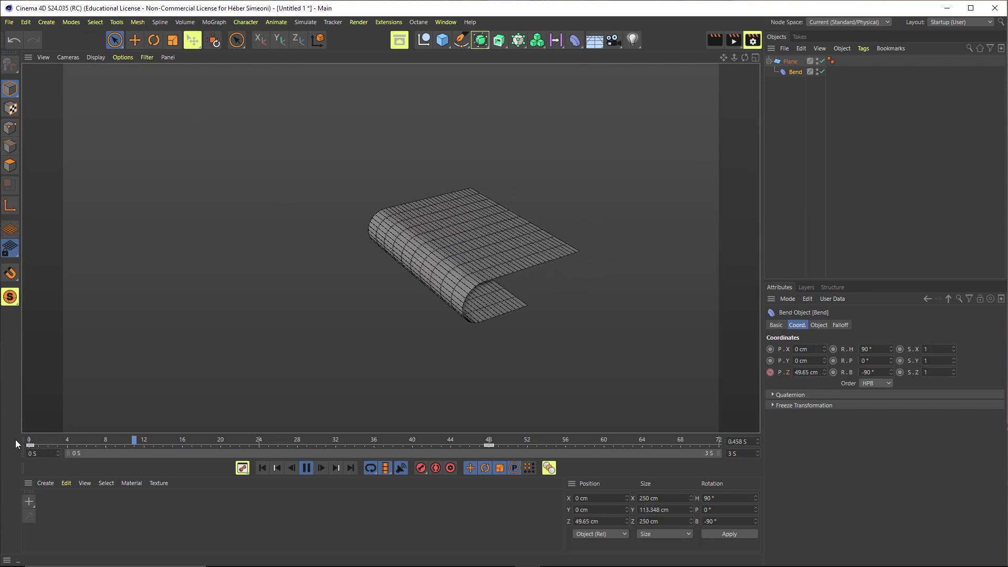
key("F8")
left_click_drag(33, 442, 535, 433)
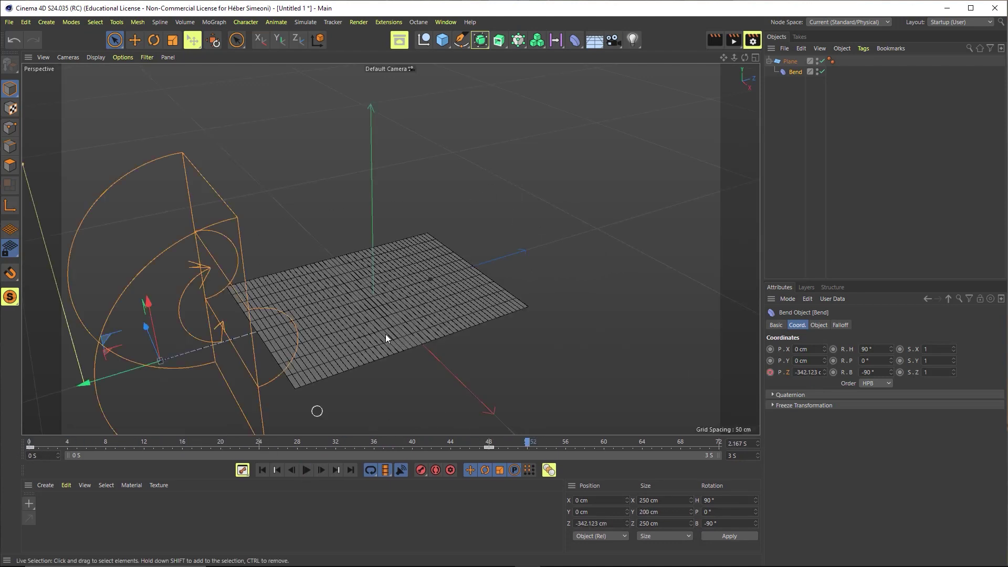
Orbit the view and scrub back to frame 21 to inspect the rolled plane.
mouse_move(367, 298)
left_mouse_down("alt")
mouse_move(436, 216)
mouse_move(385, 262)
left_mouse_up("alt")
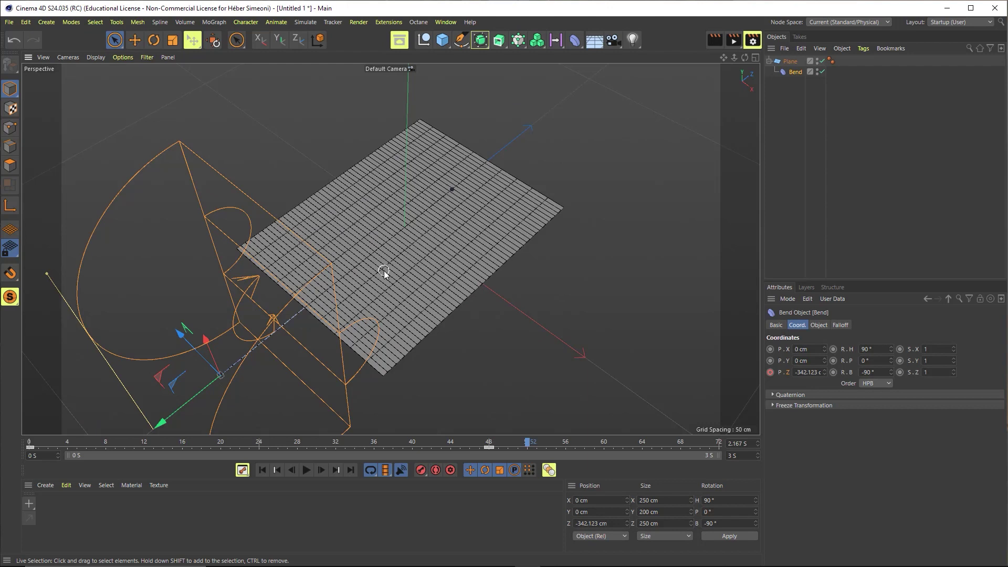
left_click_drag(394, 330, 372, 240, "alt")
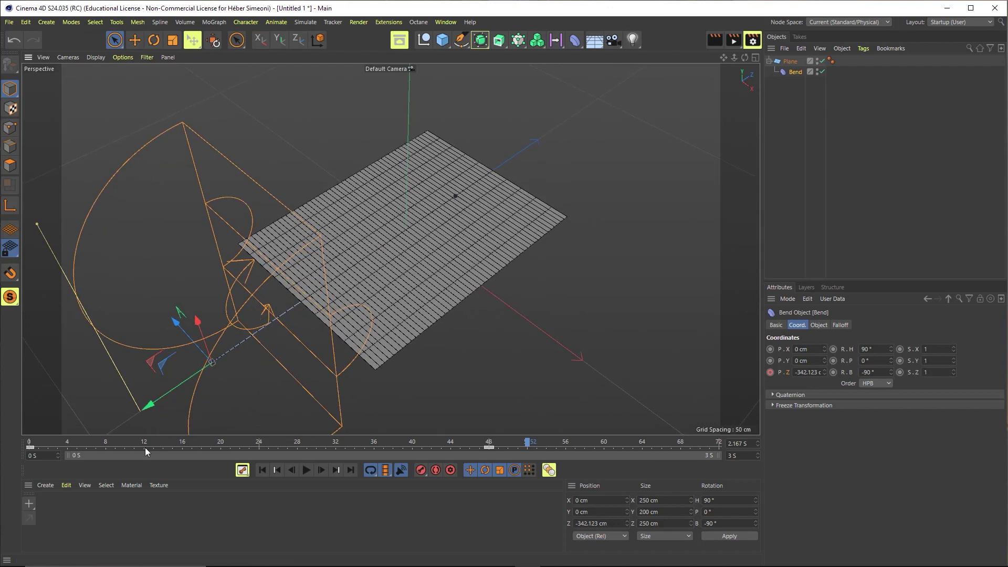
mouse_move(46, 443)
left_mouse_down()
mouse_move(22, 438)
mouse_move(230, 435)
left_mouse_up()
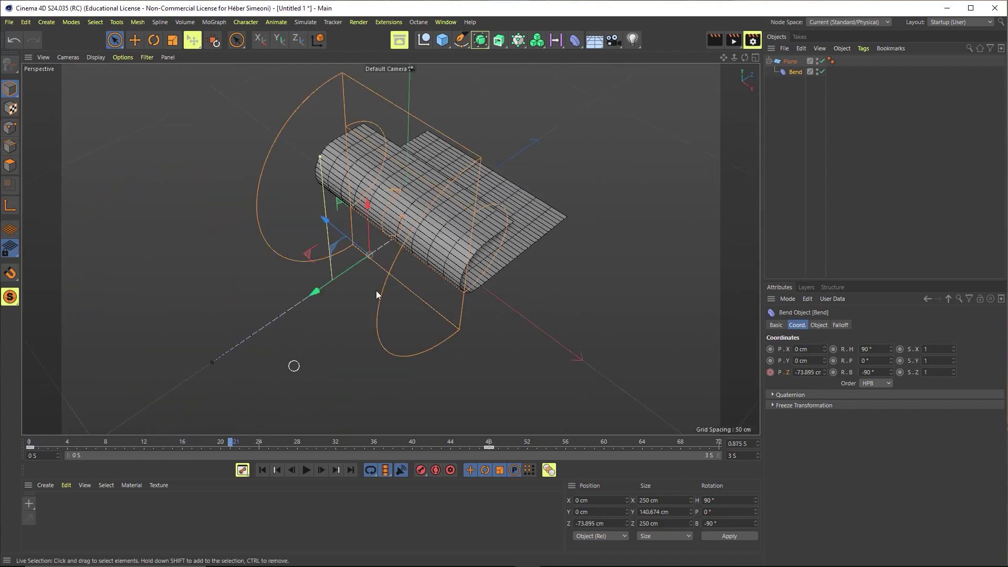
mouse_move(551, 127)
left_mouse_down("alt")
mouse_move(425, 203)
mouse_move(456, 210)
left_mouse_up("alt")
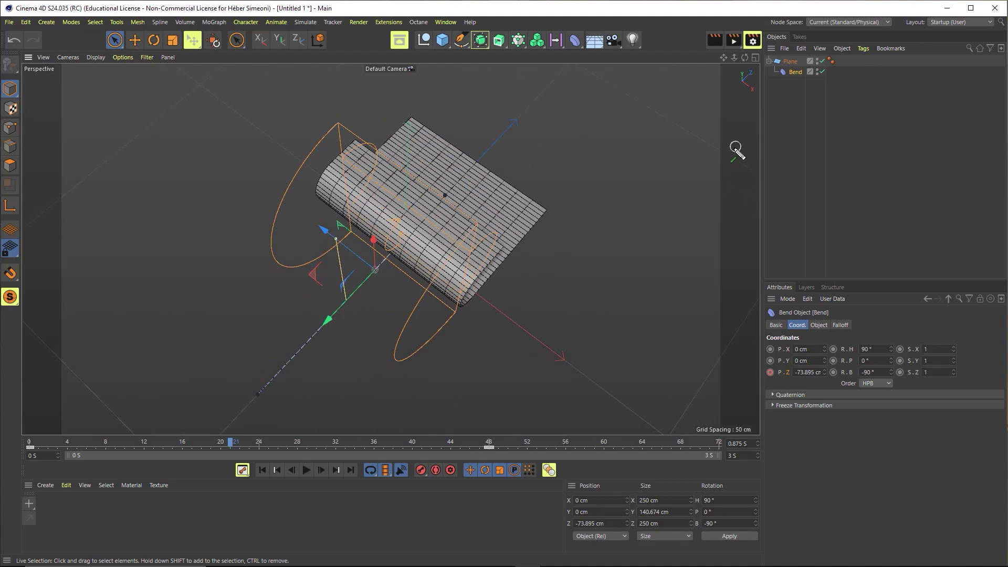
Set the Bend's heading to 70° at frame 0 and keyframe it.
left_click(155, 42)
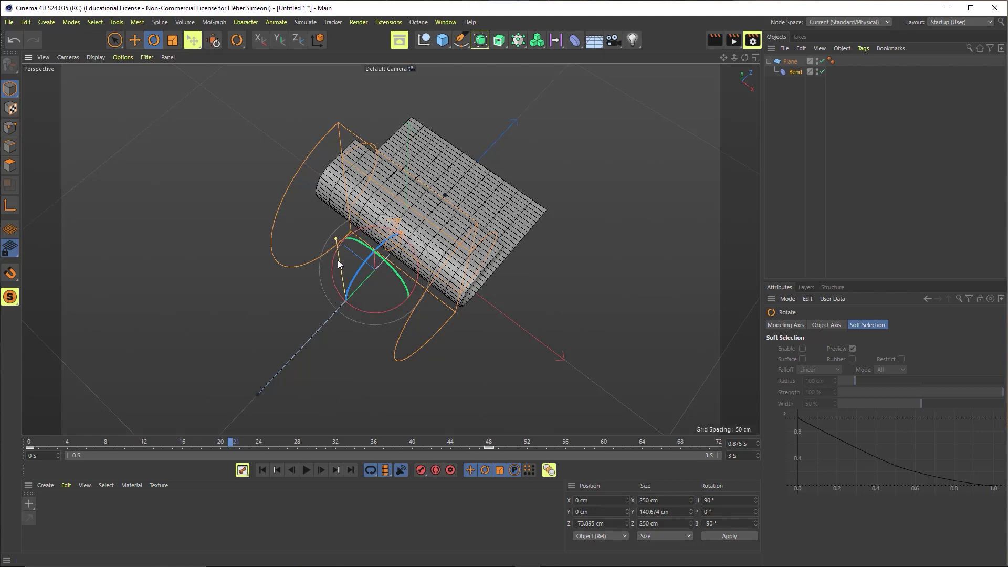
mouse_move(370, 313)
left_mouse_down()
mouse_move(381, 312)
mouse_move(372, 313)
left_mouse_up()
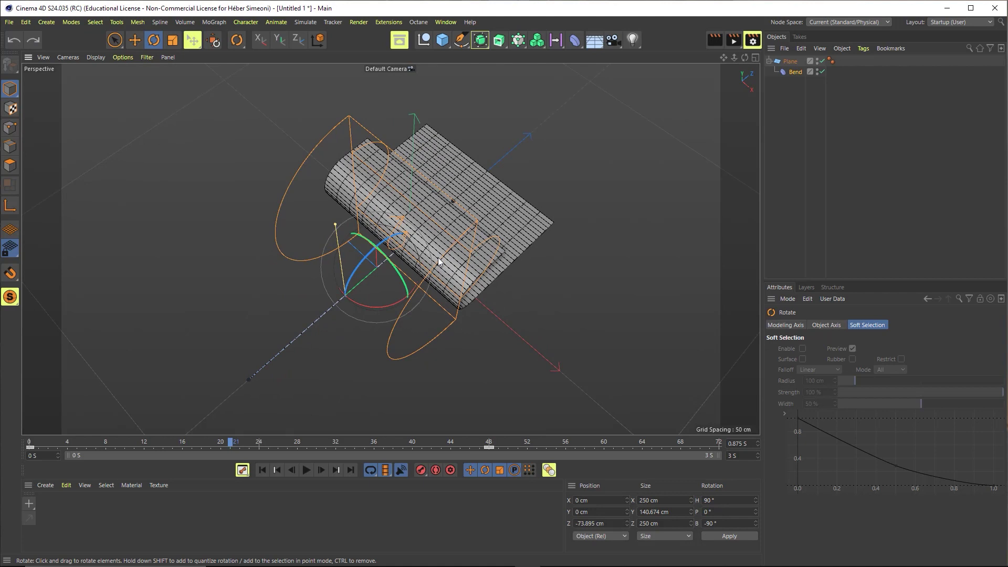
left_click_drag(201, 443, 30, 442)
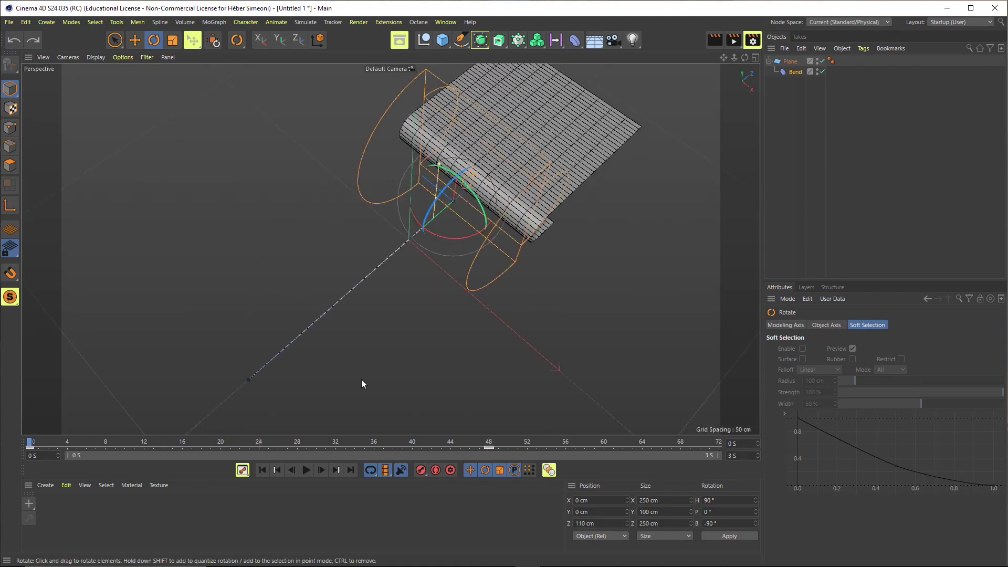
left_click(796, 72)
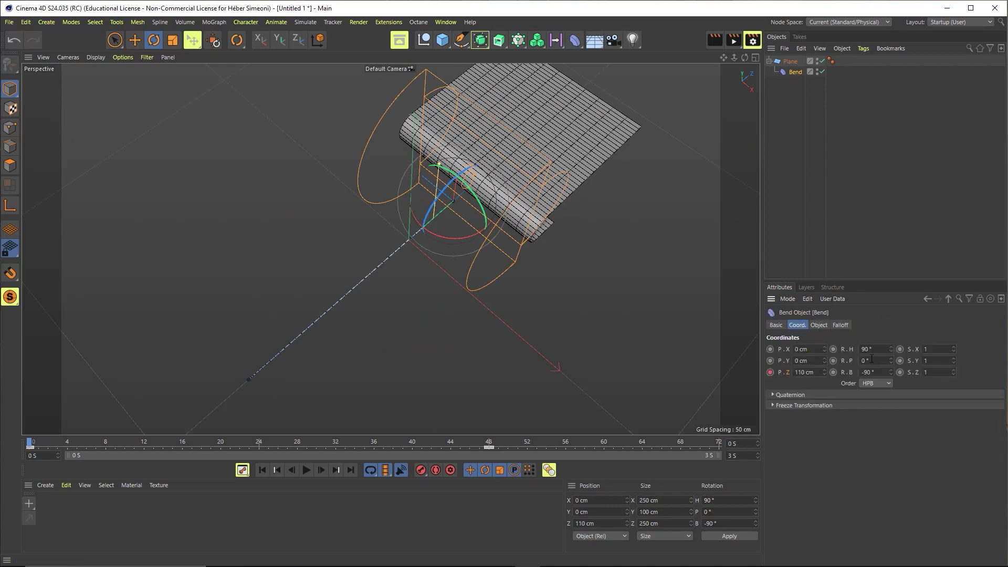
left_click_drag(890, 350, 890, 363)
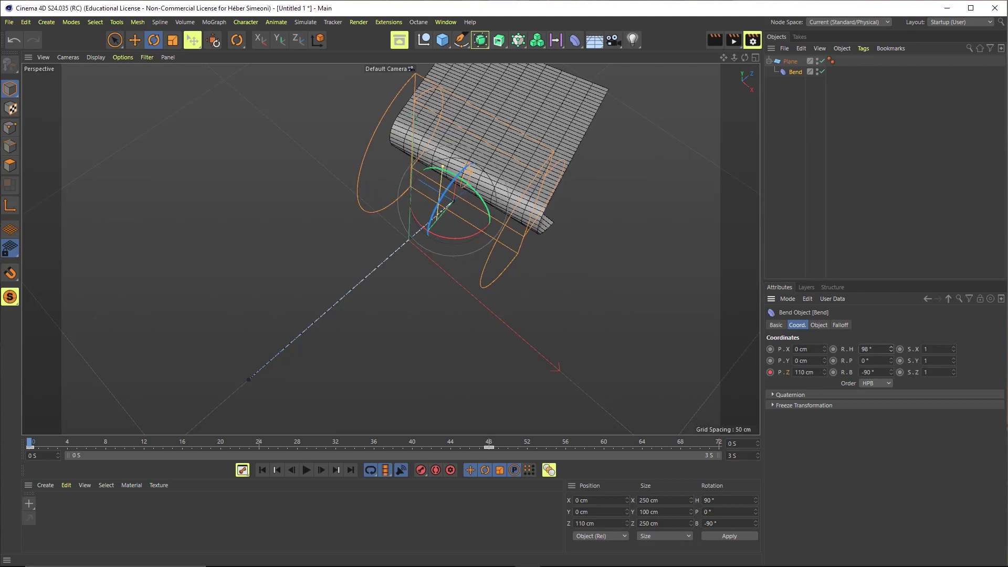
key("ctrl+z")
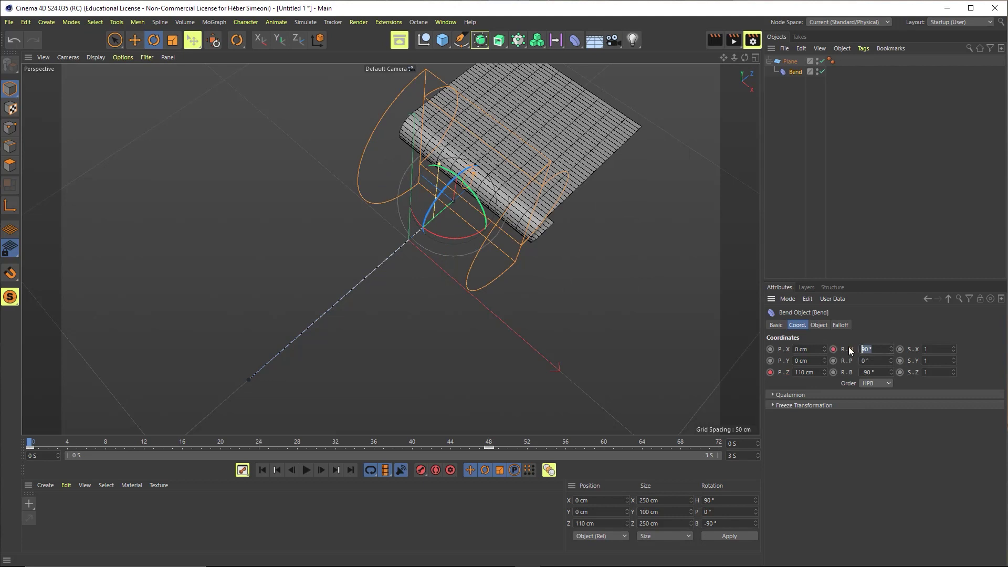
type("70")
key("Return")
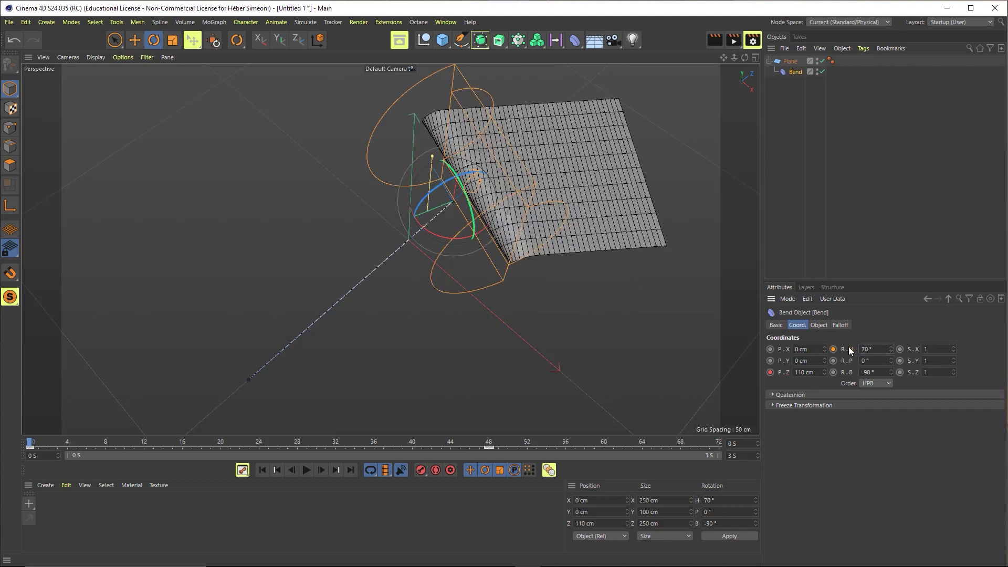
left_click(835, 351)
Set the heading to 110° at frame 48, then play from frame 0.
left_click_drag(32, 443, 490, 445)
left_click(879, 351)
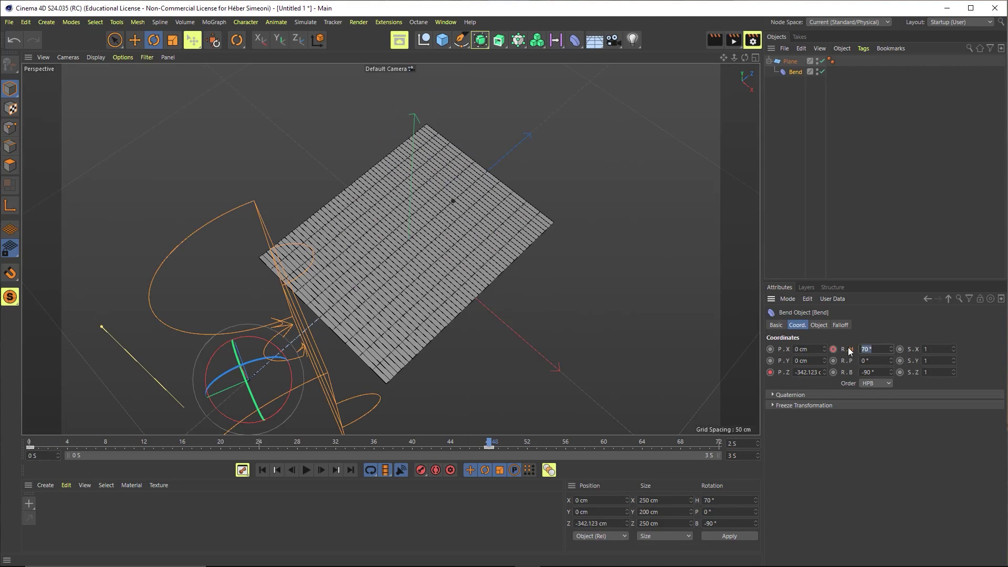
type("110")
key("Return")
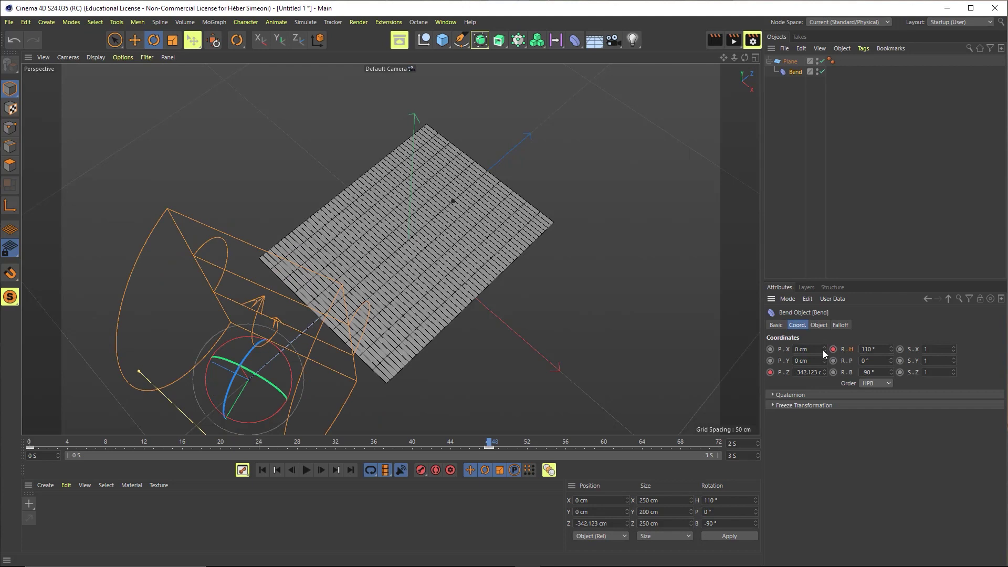
left_click(40, 445)
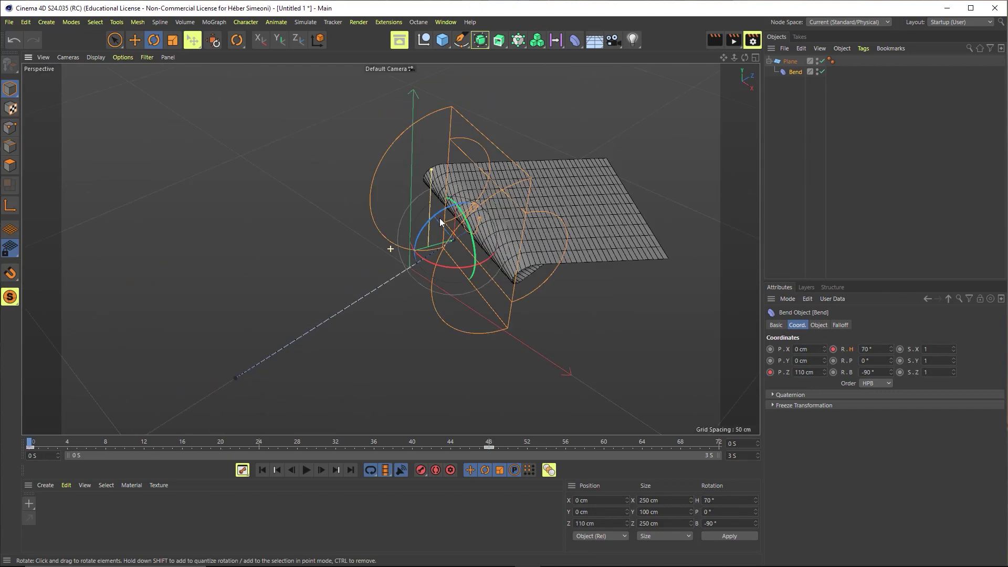
key("F8")
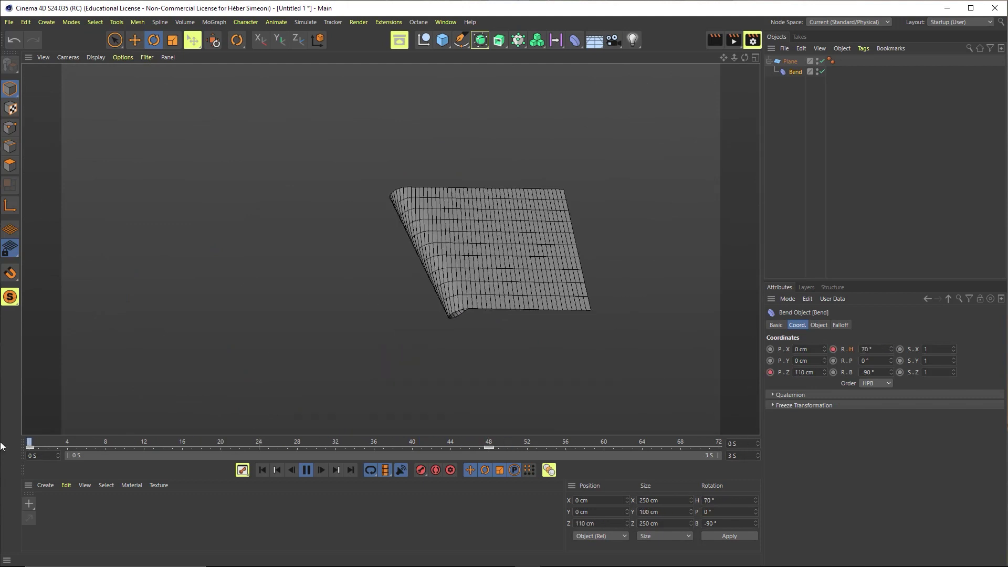
Stop playback, rewind to frame 0, and zoom the view in on the curled plane.
key("F8")
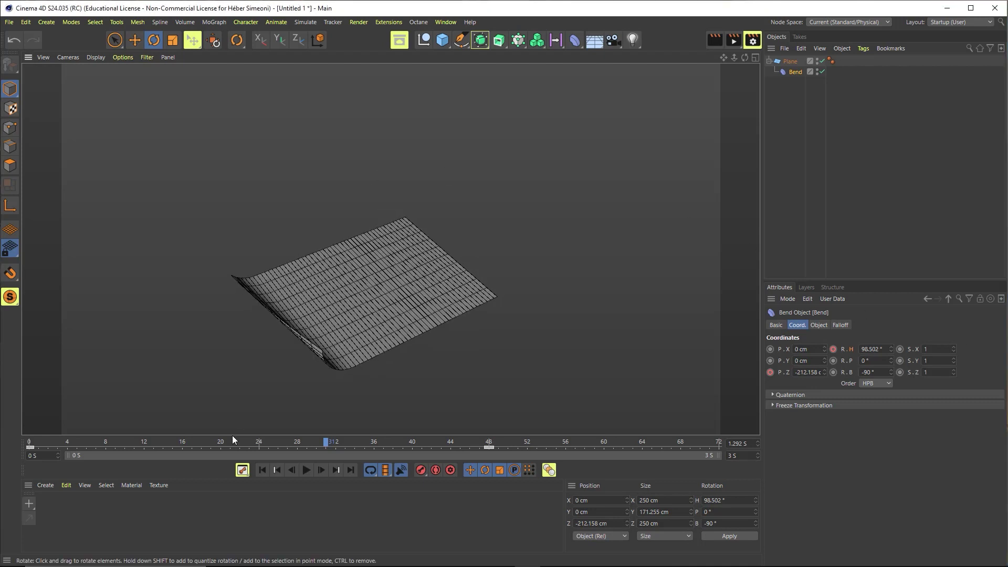
left_click_drag(232, 441, 29, 440)
left_click_drag(463, 215, 411, 237, "alt")
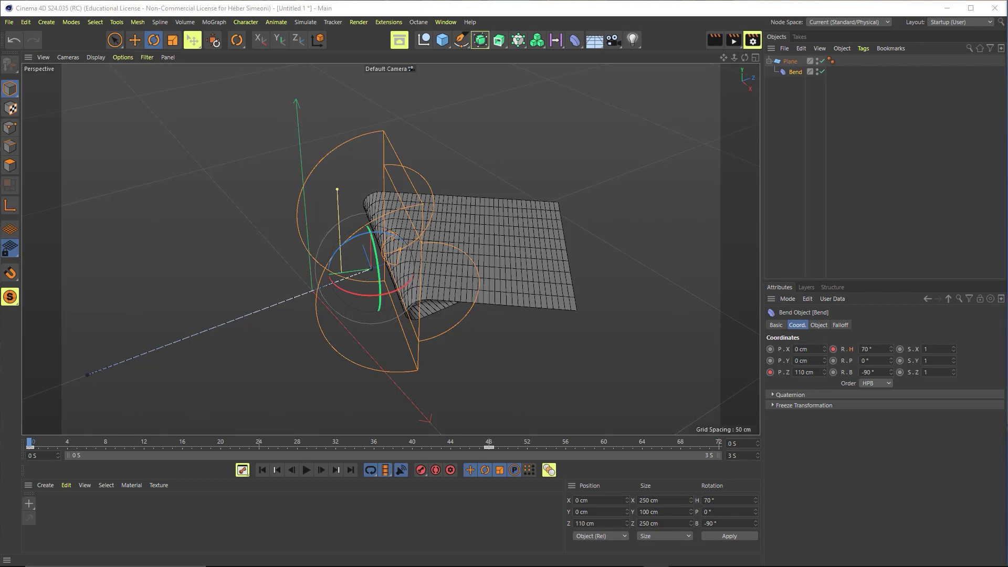
scroll(406, 247, "up", 2)
scroll(405, 254, "up", 2)
scroll(404, 243, "up", 2)
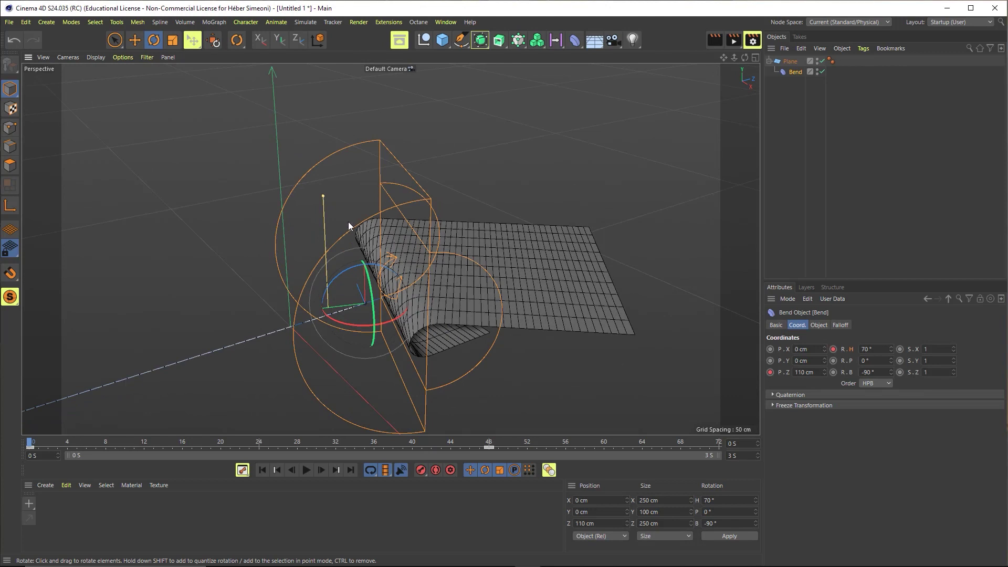
left_click_drag(518, 233, 519, 47)
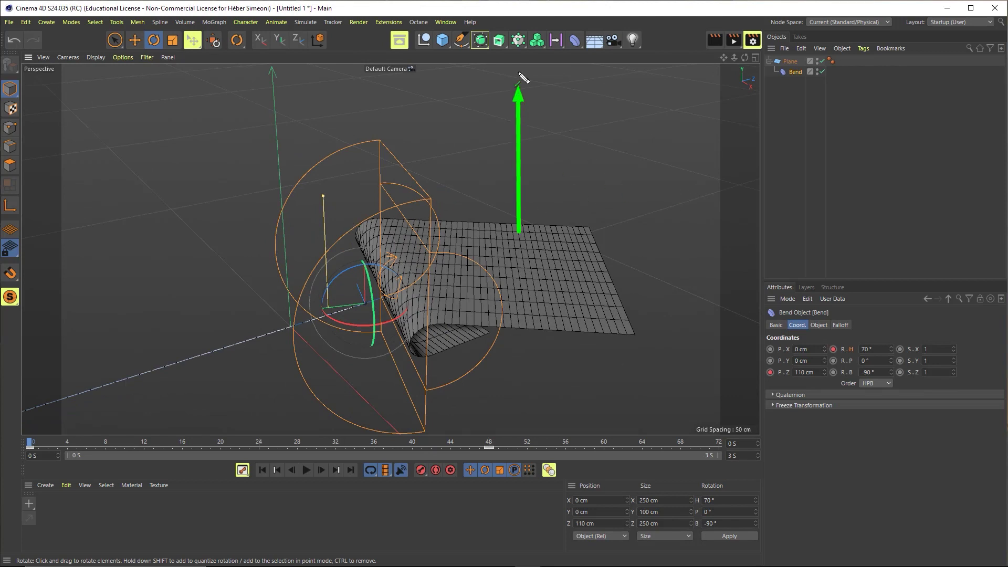
Add a Cloner and nest the Plane inside it.
left_click(518, 41)
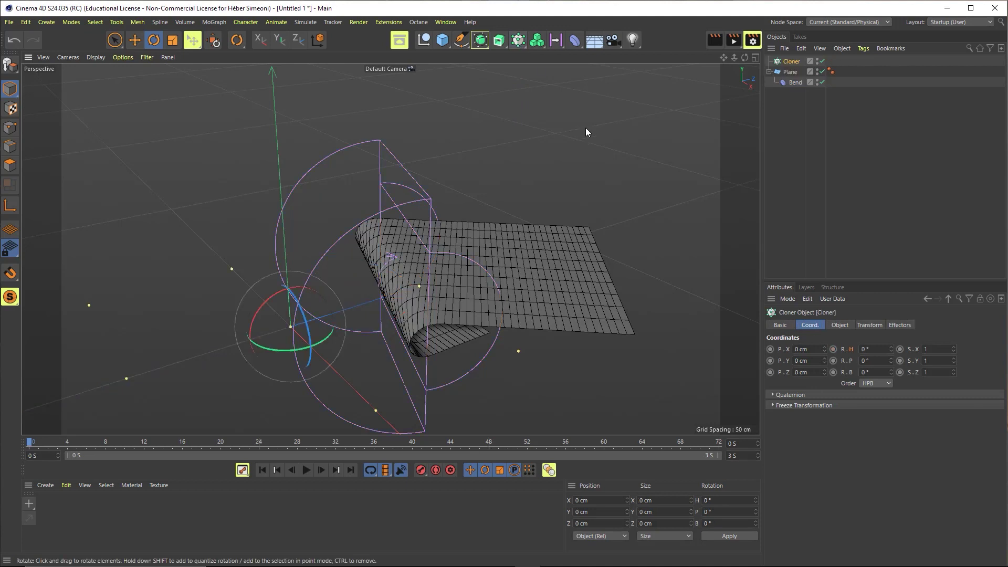
left_click(823, 122)
left_click_drag(727, 198, 792, 65)
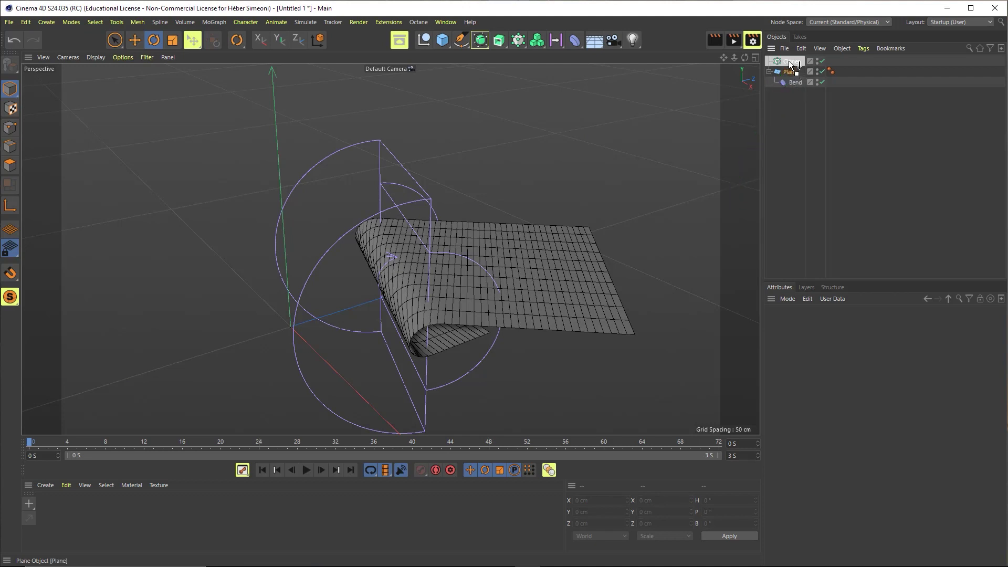
left_click_drag(792, 78, 790, 62)
mouse_move(651, 141)
left_mouse_down("alt")
mouse_move(443, 288)
mouse_move(349, 251)
mouse_move(378, 130)
mouse_move(374, 91)
mouse_move(394, 293)
left_mouse_up("alt")
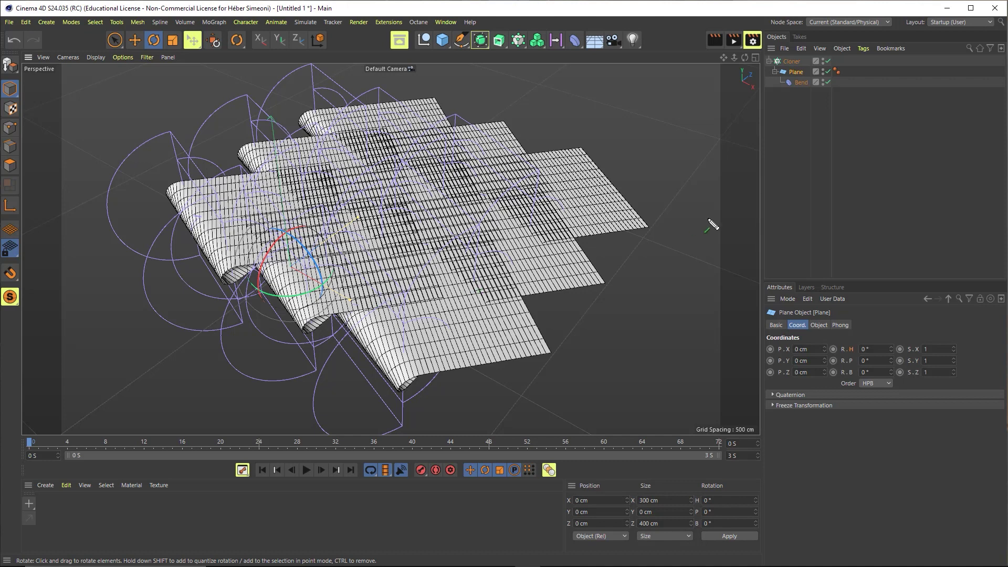
left_click_drag(696, 235, 756, 29)
Show the Cloner's Object properties and keep Grid Array mode.
left_click(791, 61)
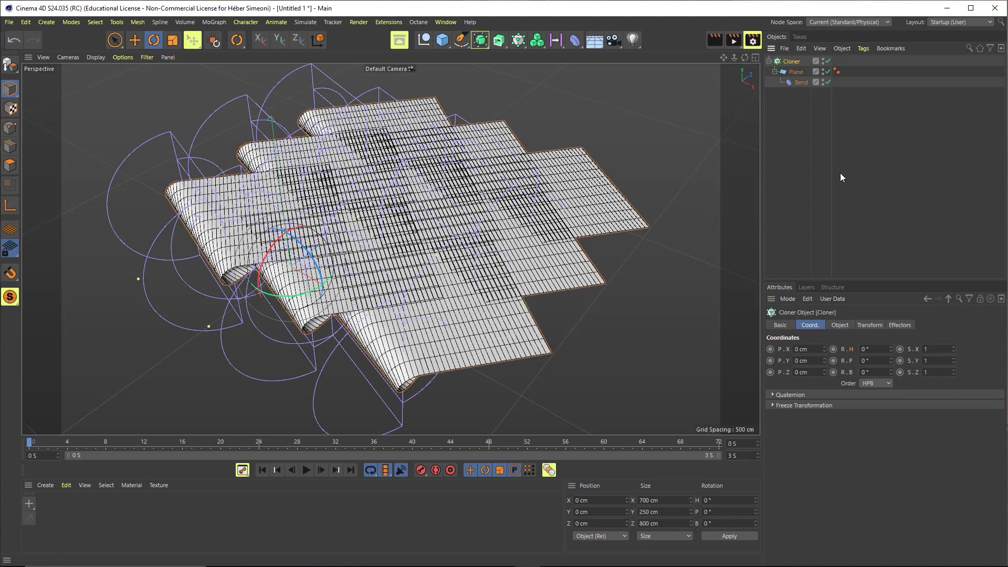
left_click_drag(849, 154, 785, 286)
mouse_move(849, 152)
left_mouse_down()
mouse_move(834, 282)
mouse_move(846, 326)
left_mouse_up()
left_click(844, 326)
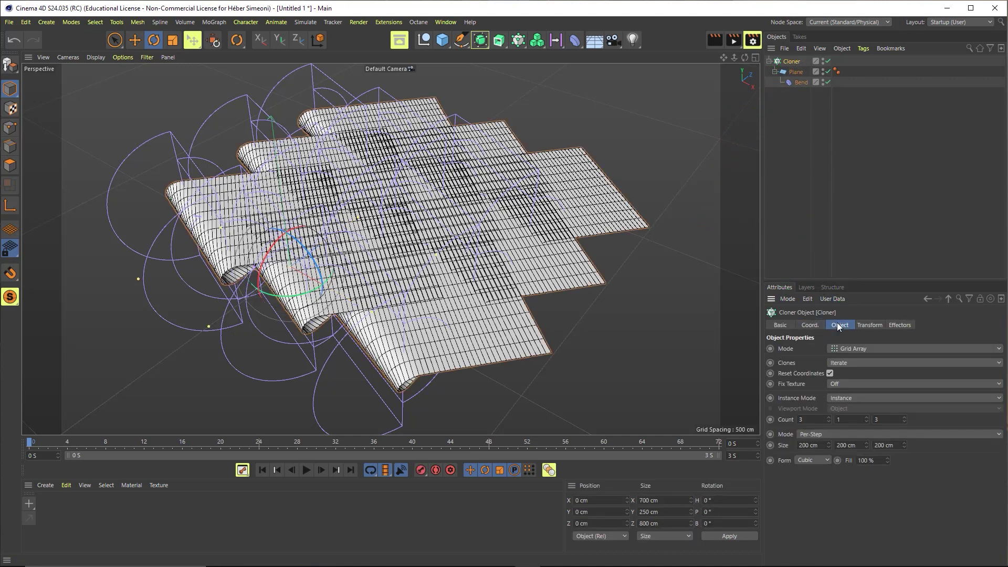
left_click_drag(863, 282, 854, 209)
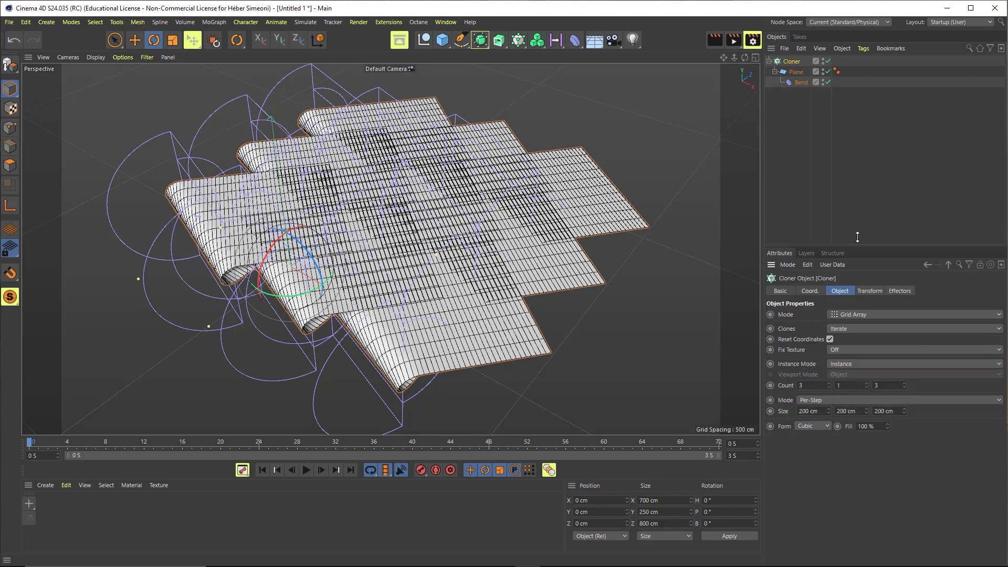
left_click_drag(838, 129, 852, 282)
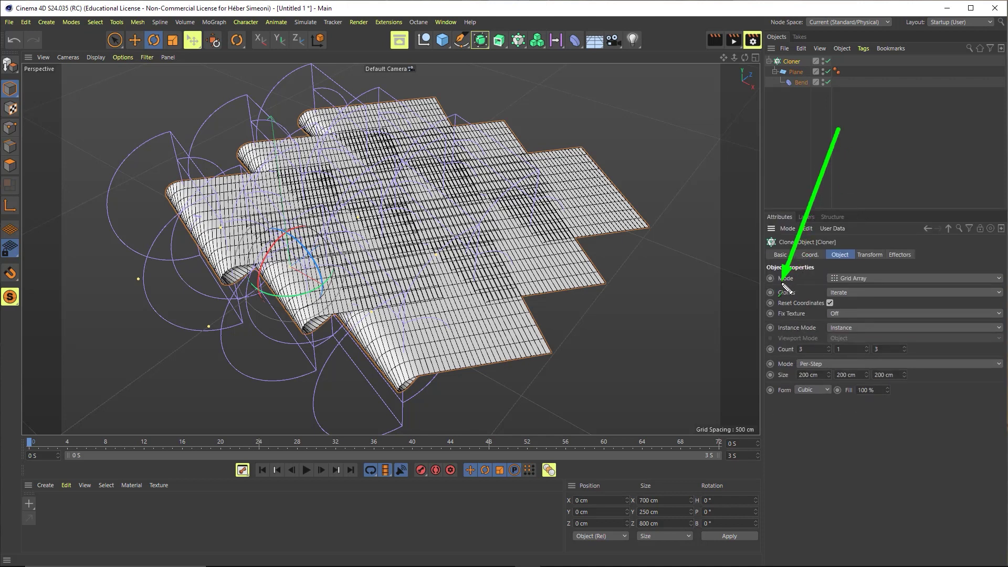
left_click(849, 279)
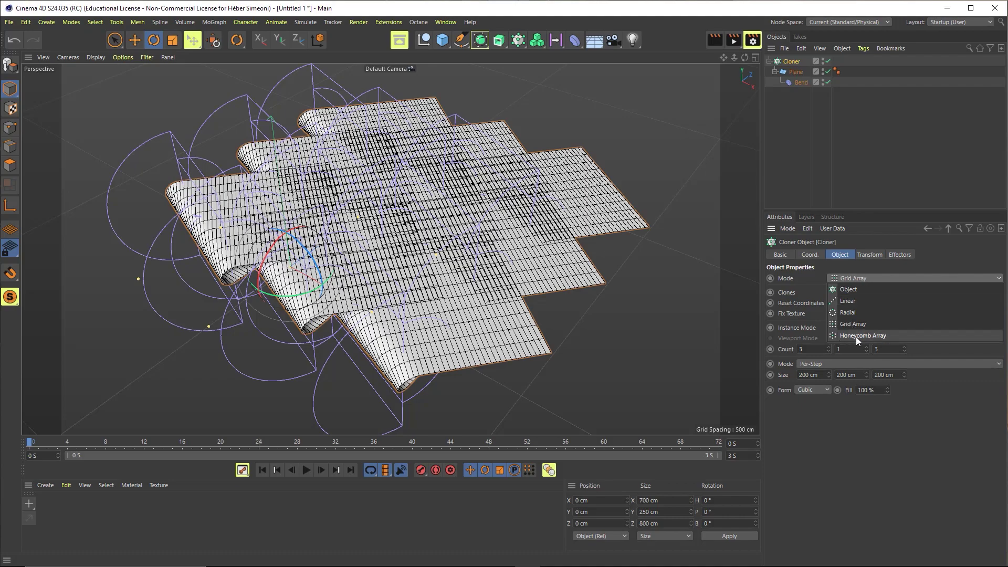
left_click(851, 349)
Set the grid's Y count to 3 and orbit to view the layered clones.
double_click(850, 349)
type("2")
key("Return")
type("3")
key("Return")
mouse_move(336, 246)
left_mouse_down("alt")
mouse_move(371, 246)
mouse_move(373, 231)
left_mouse_up("alt")
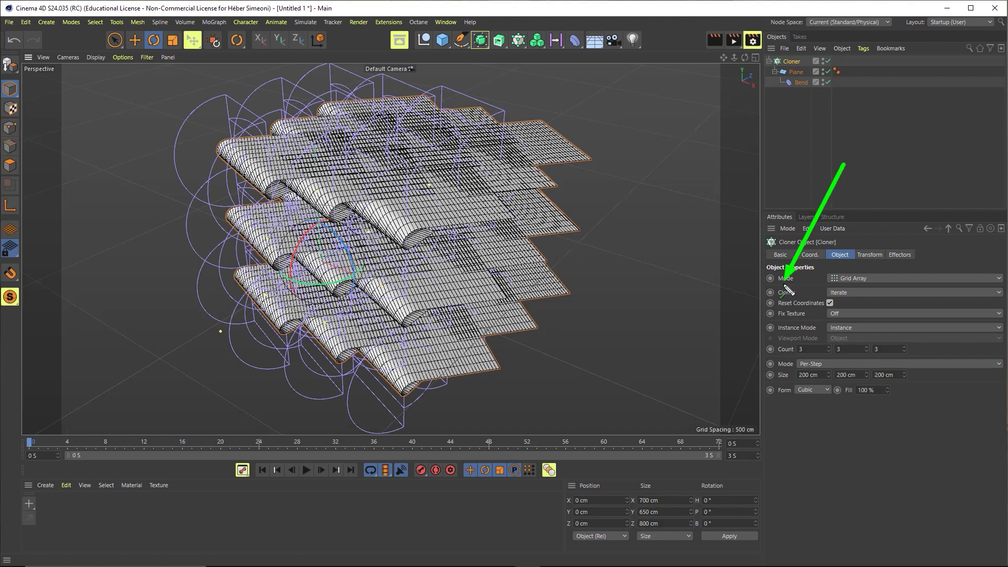
left_click(846, 278)
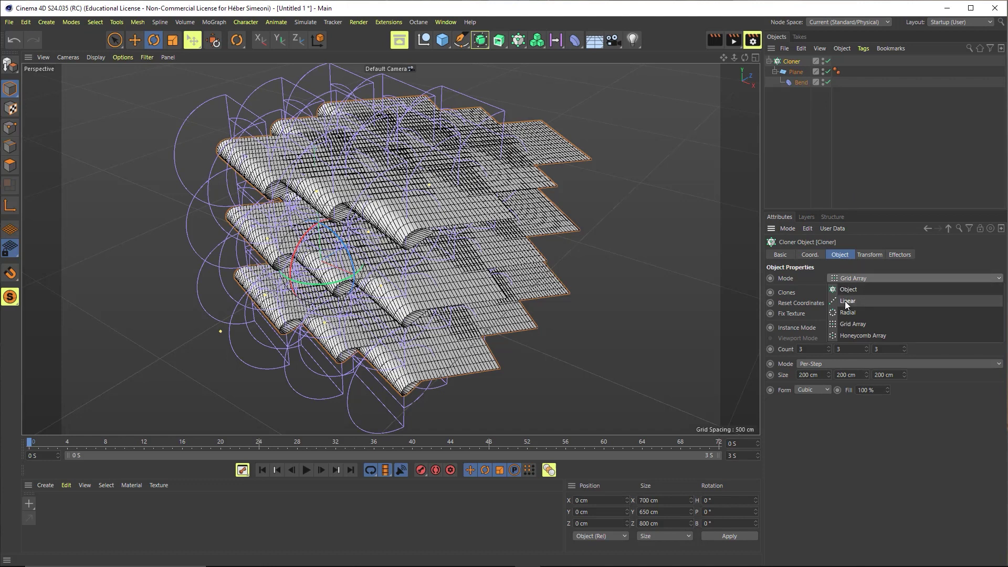
Switch the Cloner to Linear mode with a count of 5 clones.
left_click(845, 300)
left_click_drag(380, 259, 374, 243, "alt")
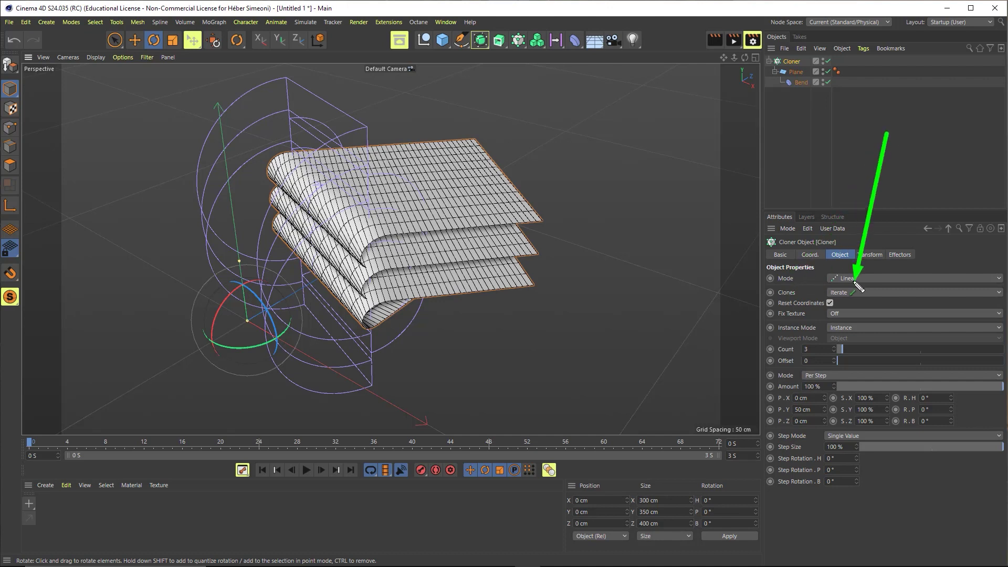
left_click(817, 349)
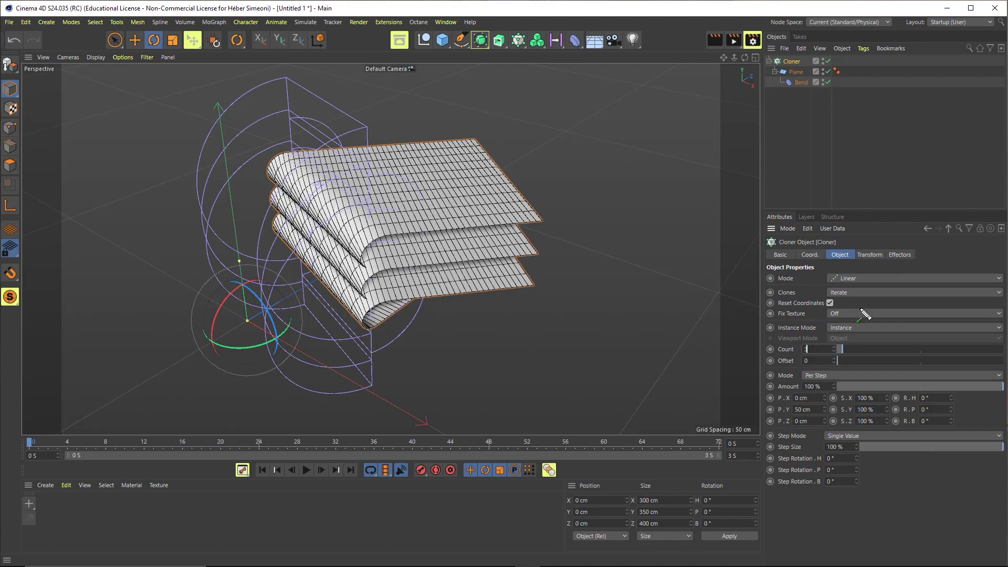
left_click(835, 346)
left_click(835, 347)
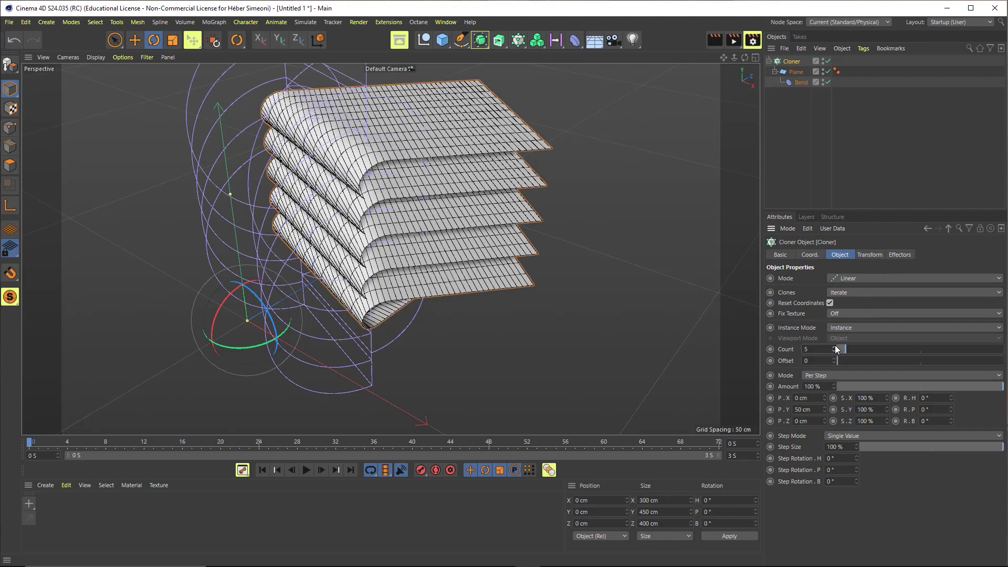
left_click(816, 349)
type("10")
key("Return")
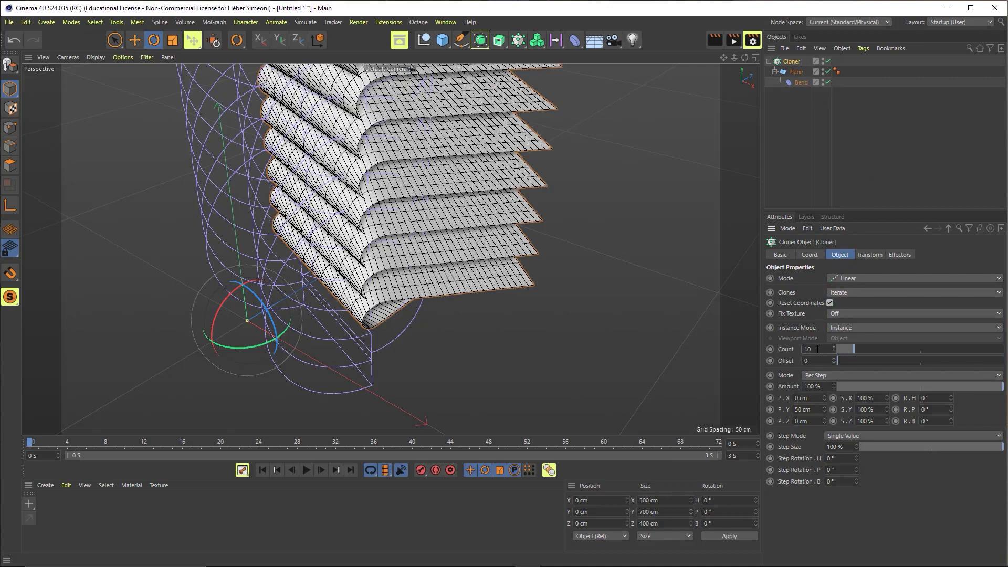
key("ctrl+z")
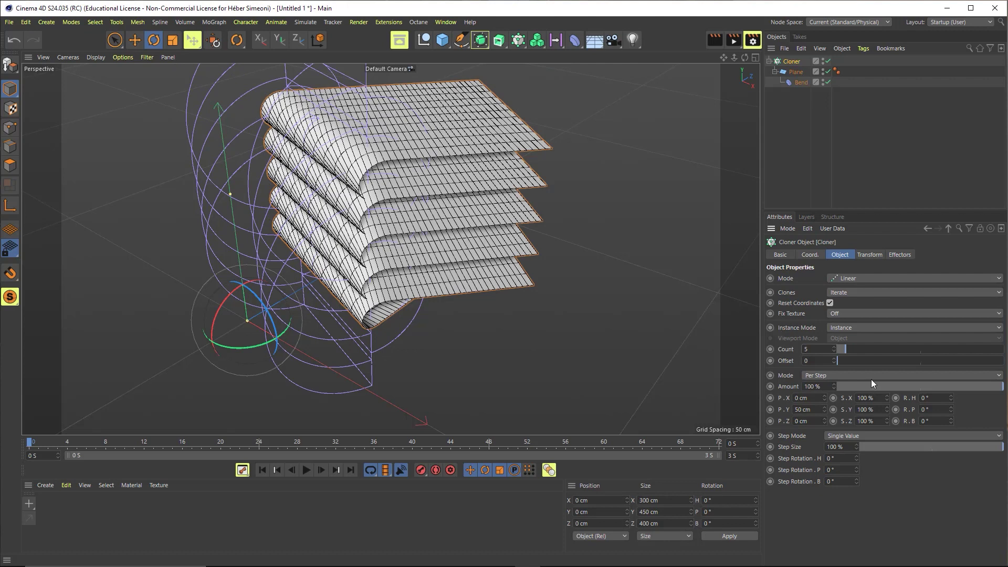
Space the linear clones 3 cm apart in P.Y.
left_click_drag(473, 252, 381, 250, "alt")
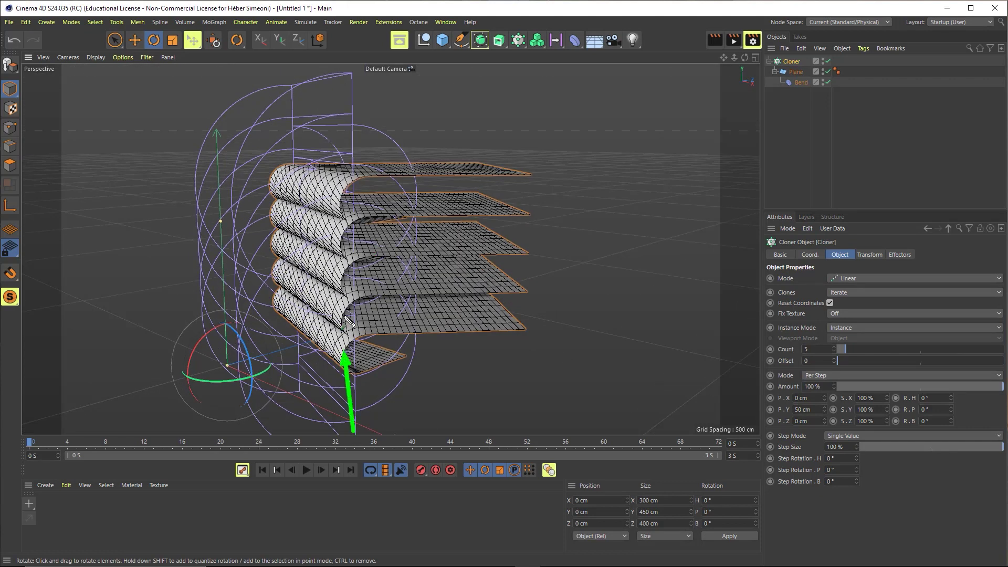
mouse_move(349, 322)
left_mouse_down()
mouse_move(356, 169)
mouse_move(479, 285)
mouse_move(468, 263)
mouse_move(362, 181)
mouse_move(369, 355)
mouse_move(336, 349)
mouse_move(411, 232)
mouse_move(427, 163)
mouse_move(603, 227)
mouse_move(749, 333)
mouse_move(788, 414)
mouse_move(763, 409)
left_mouse_up()
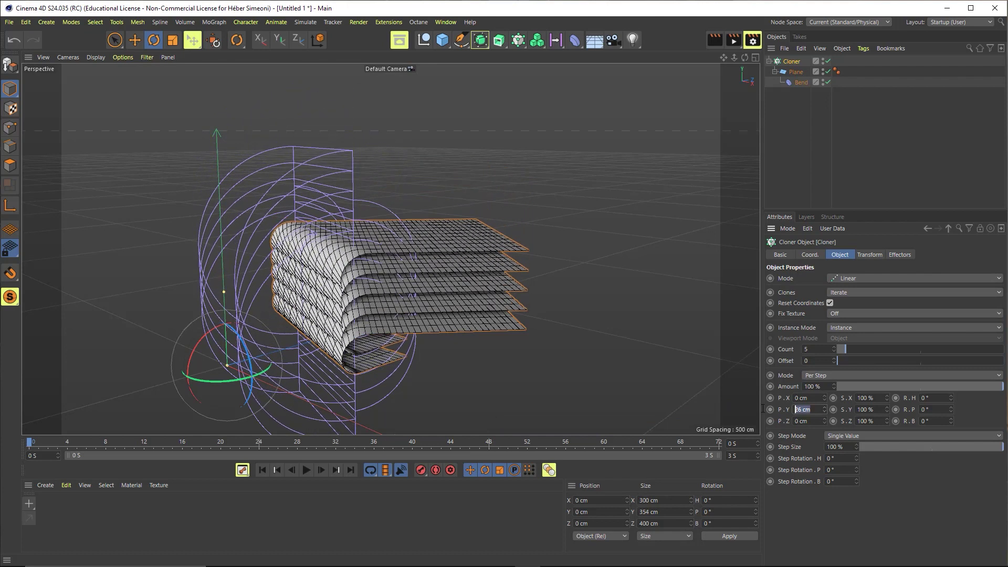
type("3")
key("Return")
mouse_move(125, 316)
left_mouse_down("alt")
mouse_move(386, 291)
mouse_move(310, 415)
left_mouse_up("alt")
left_click(39, 443)
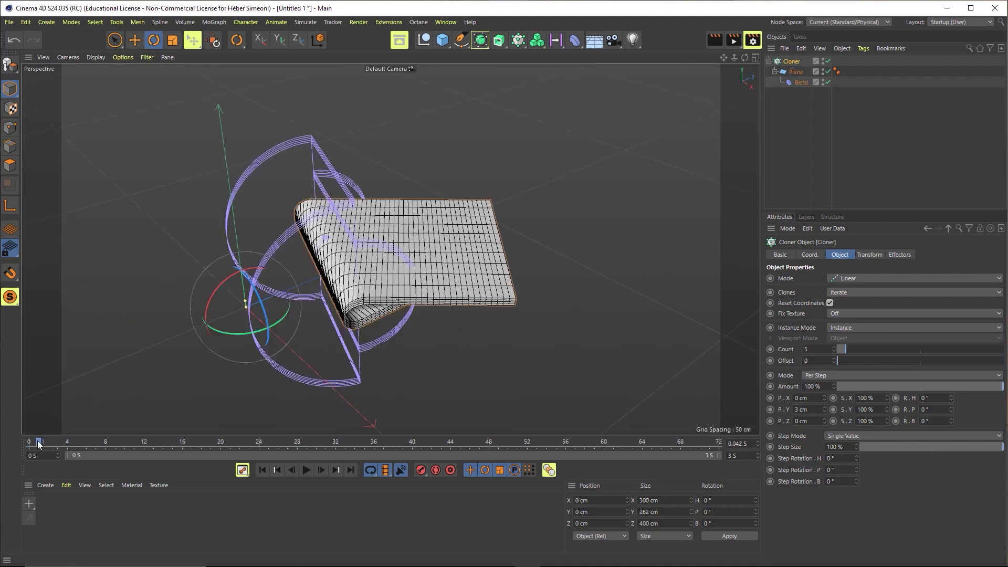
left_click_drag(39, 444, 131, 445)
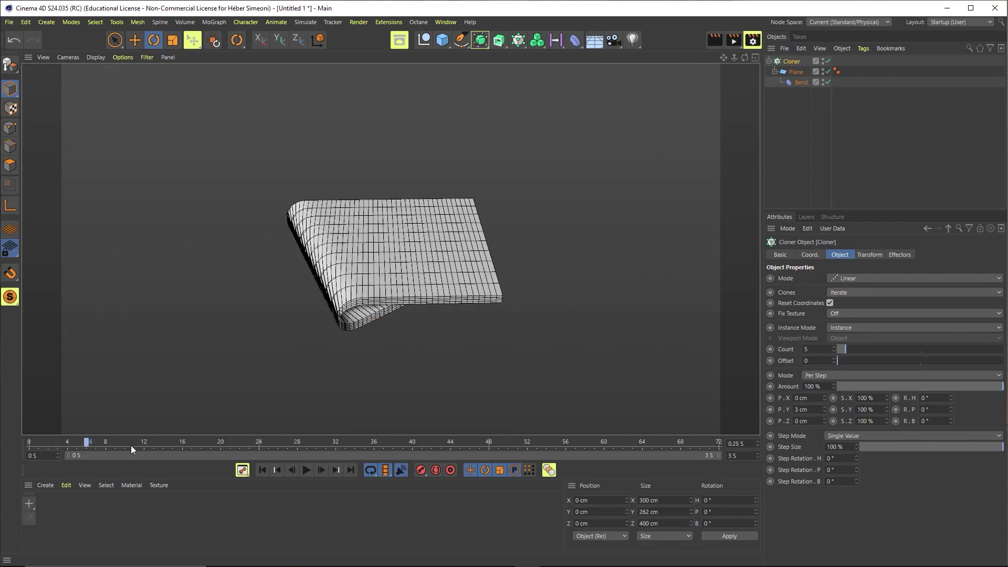
left_click_drag(130, 445, 213, 455)
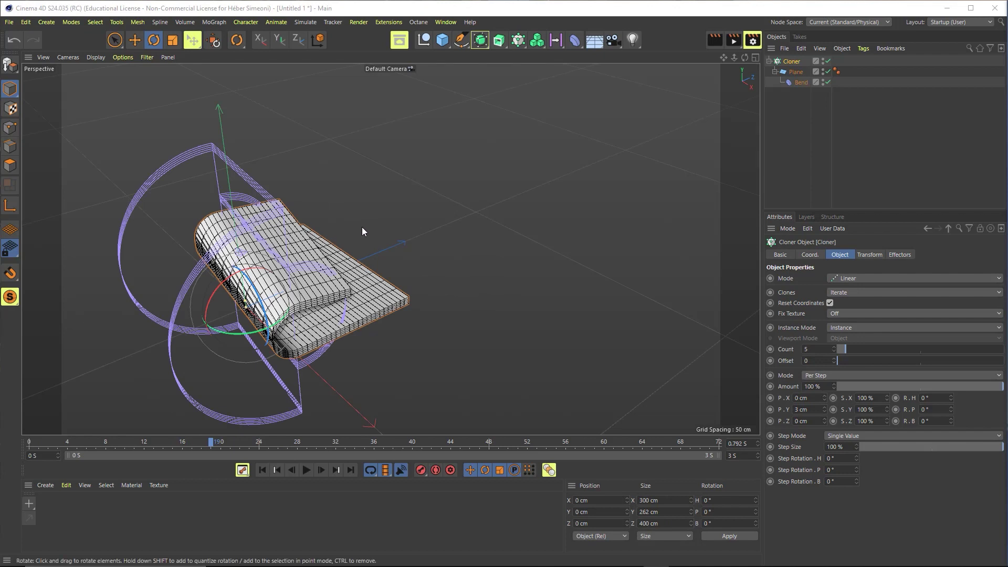
left_click_drag(361, 227, 404, 239, "alt")
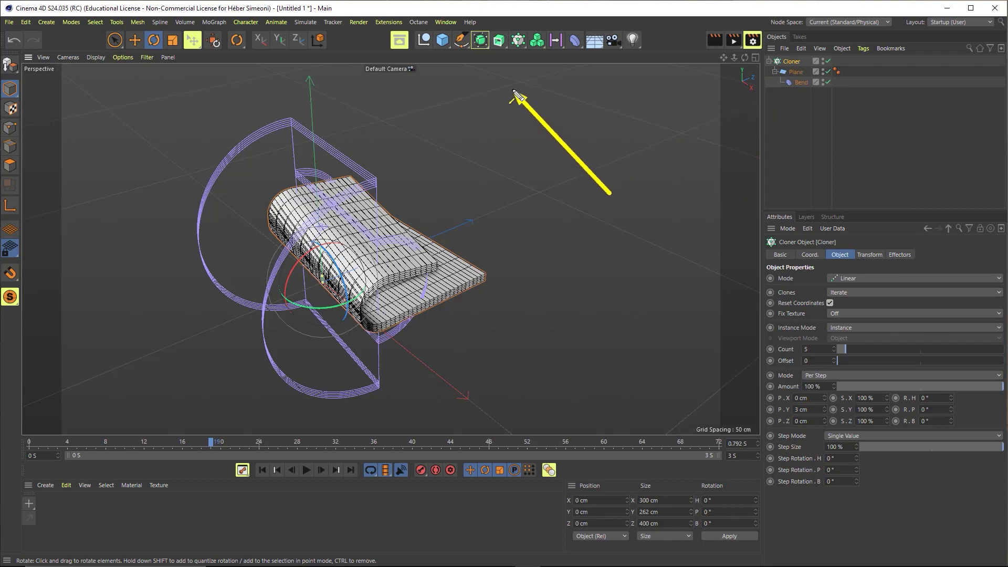
Add a Step effector to the Cloner and show its Parameter transform settings.
left_click(521, 45)
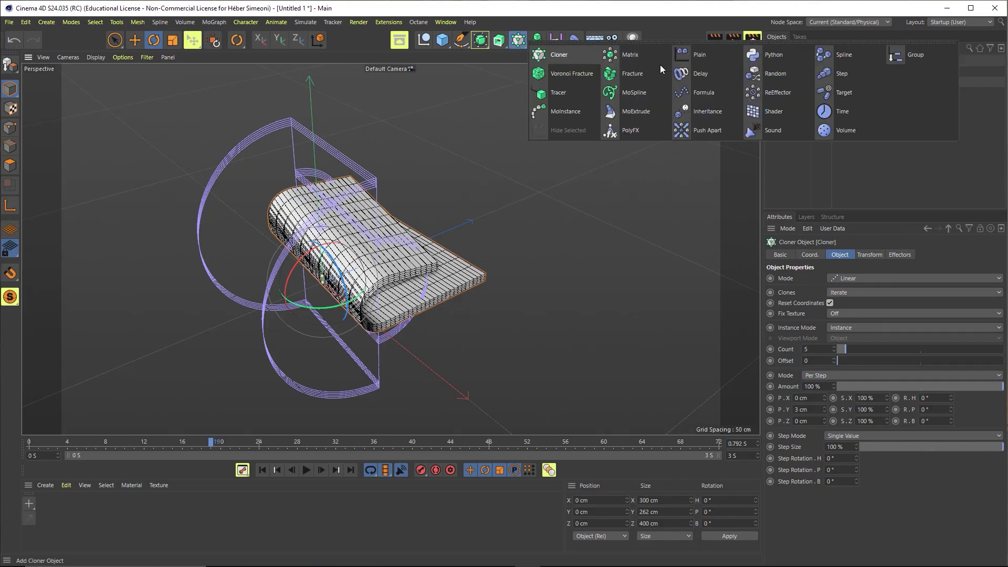
left_click(843, 77)
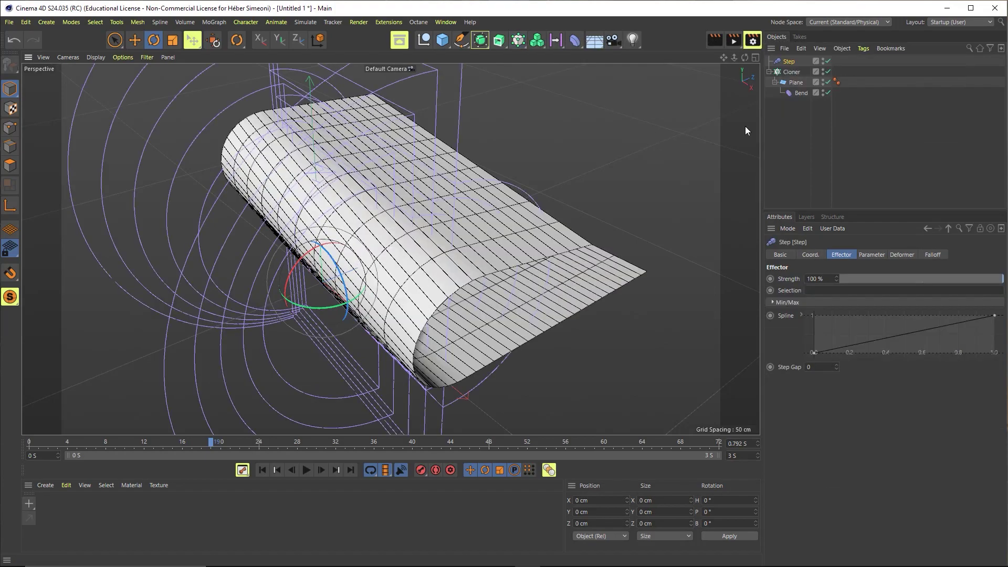
mouse_move(745, 126)
left_mouse_down("alt")
mouse_move(212, 169)
mouse_move(173, 183)
mouse_move(348, 215)
mouse_move(283, 149)
mouse_move(210, 144)
mouse_move(237, 179)
mouse_move(475, 288)
left_mouse_up("alt")
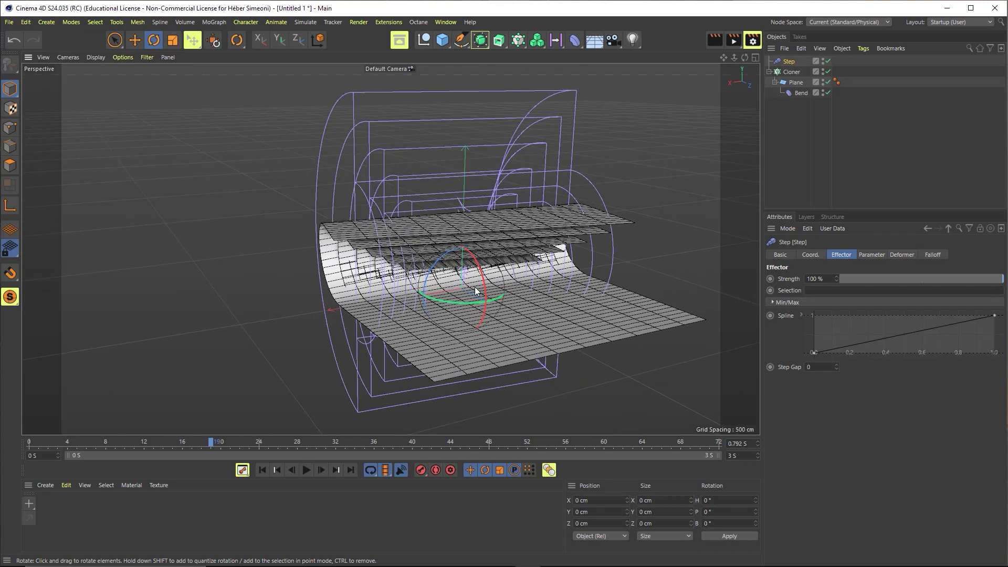
left_click(784, 178)
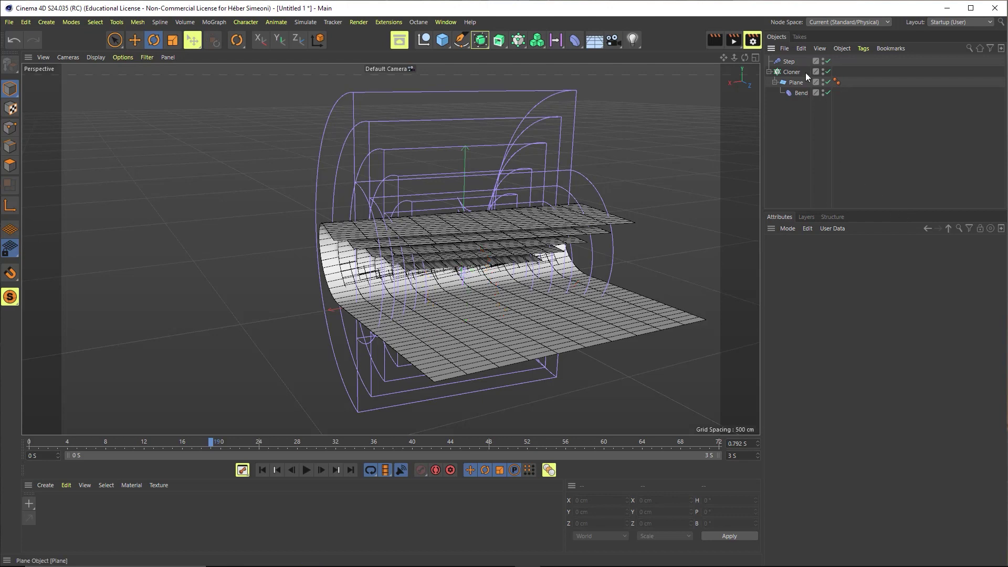
left_click(788, 62)
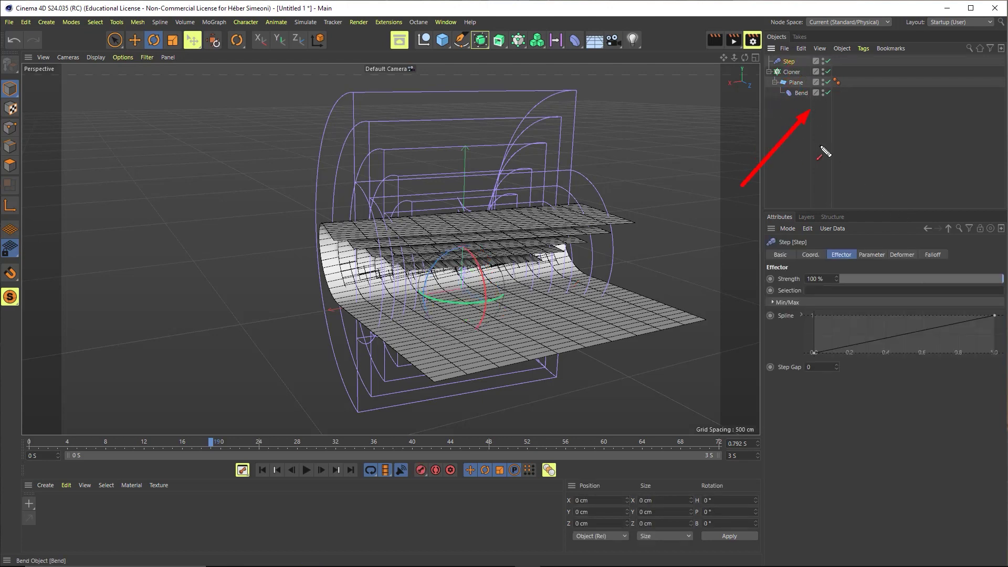
left_click(871, 254)
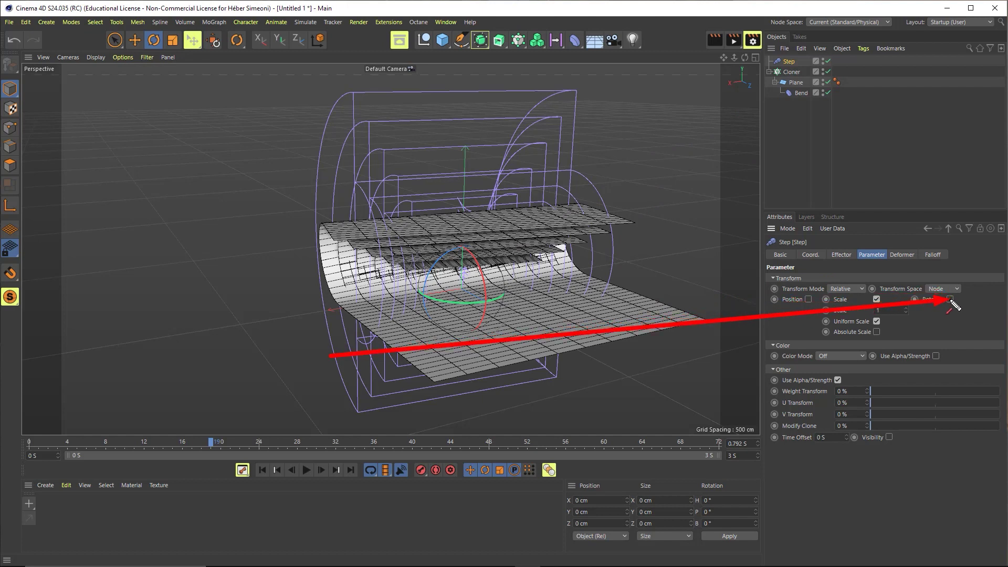
Enable scaling on the Step effector with separate per-axis scale values.
left_click(877, 299)
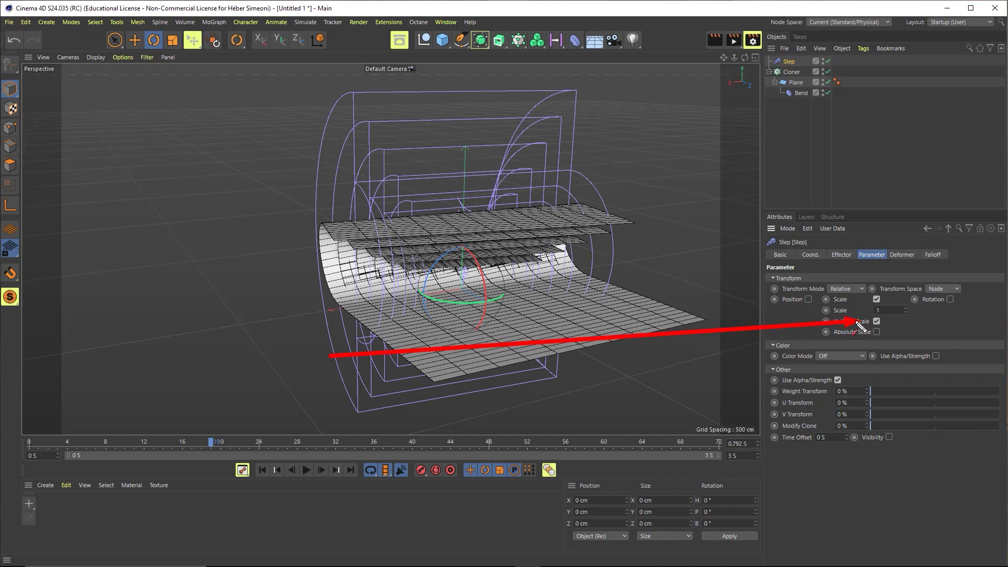
left_click(876, 321)
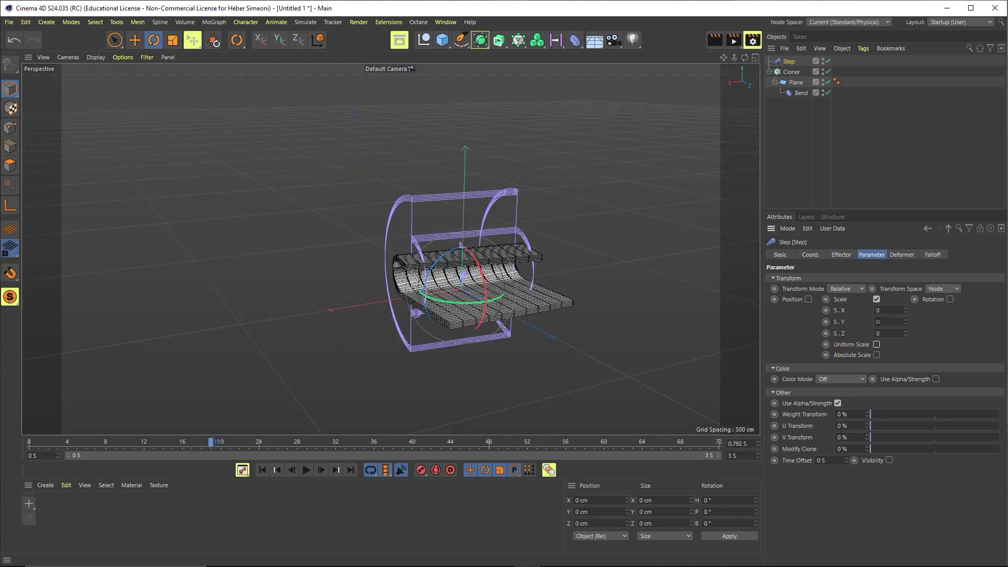
scroll(540, 272, "up", 2)
scroll(540, 273, "up", 2)
scroll(540, 272, "up", 2)
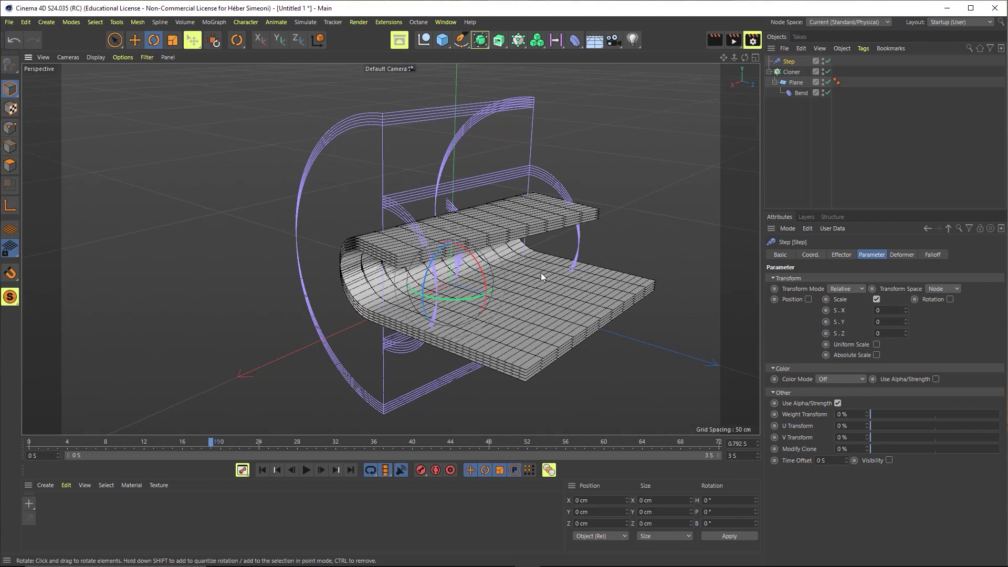
scroll(540, 272, "up", 2)
scroll(523, 253, "up", 2)
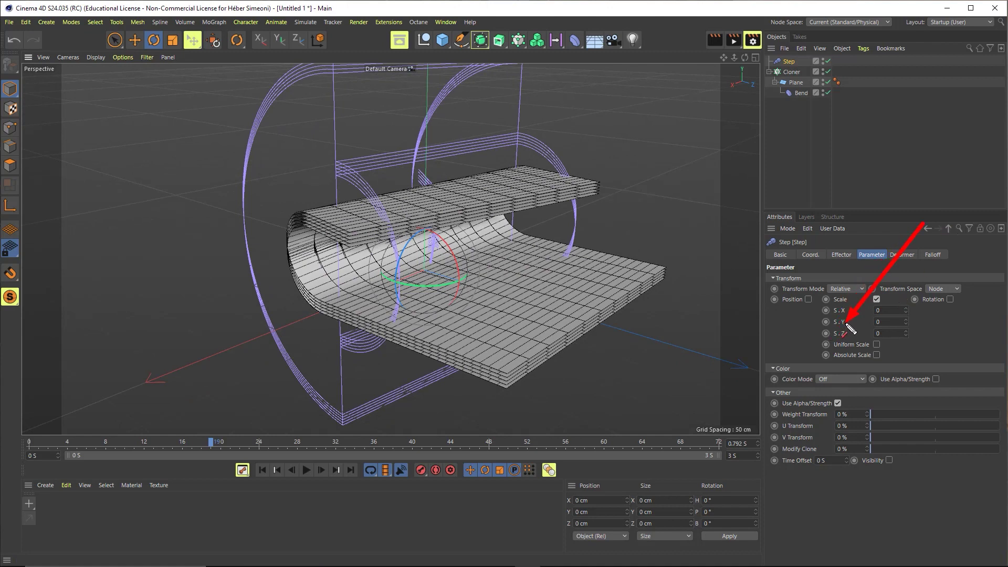
Set the Step effect's S.Y to -0.3 and play the animation to see the thinned stack.
mouse_move(851, 328)
left_mouse_down()
mouse_move(585, 322)
mouse_move(441, 263)
mouse_move(310, 278)
mouse_move(323, 274)
mouse_move(333, 319)
mouse_move(343, 202)
left_mouse_up()
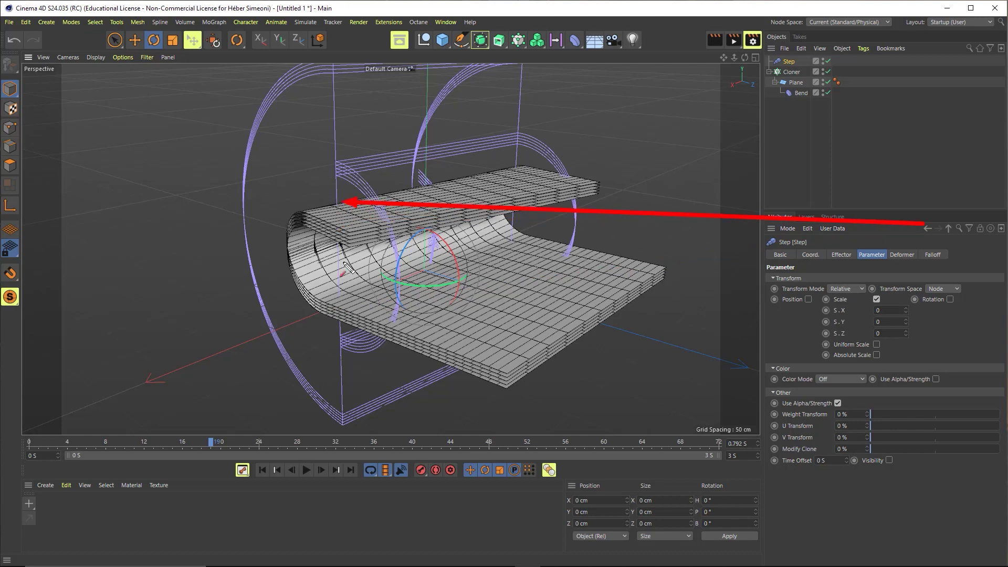
mouse_move(347, 267)
left_mouse_down()
mouse_move(333, 181)
mouse_move(334, 247)
mouse_move(351, 247)
left_mouse_up()
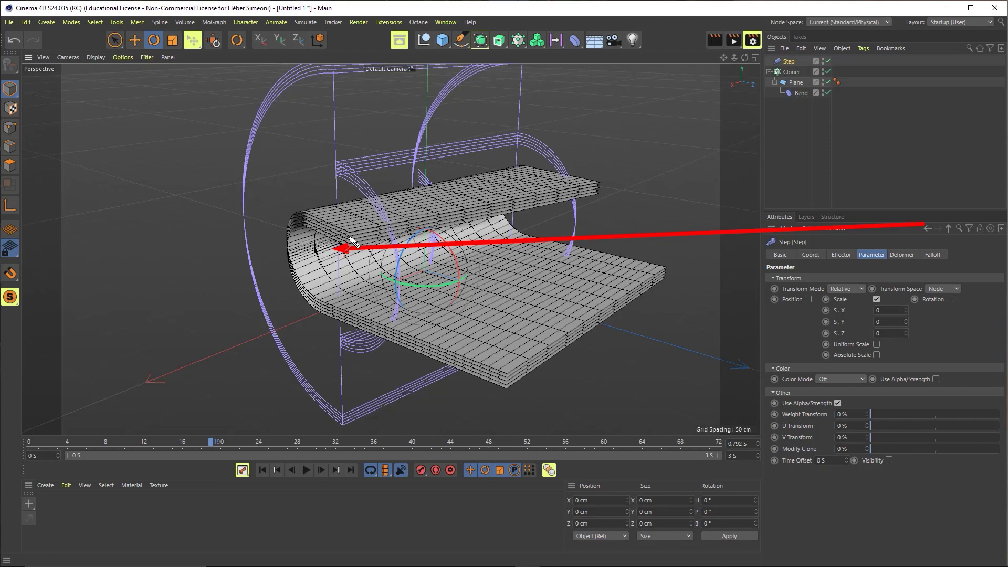
left_click_drag(897, 186, 842, 325)
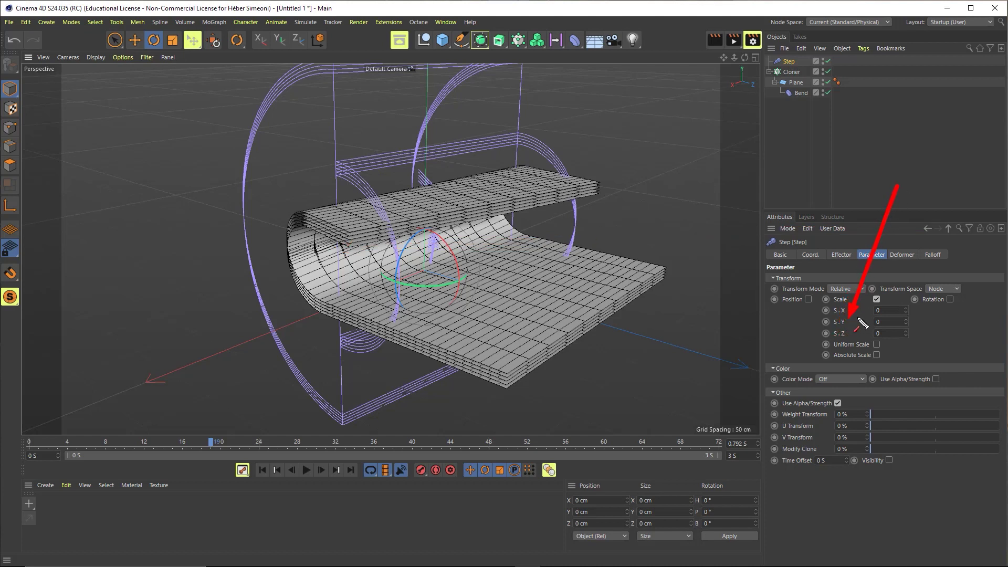
left_click(885, 322)
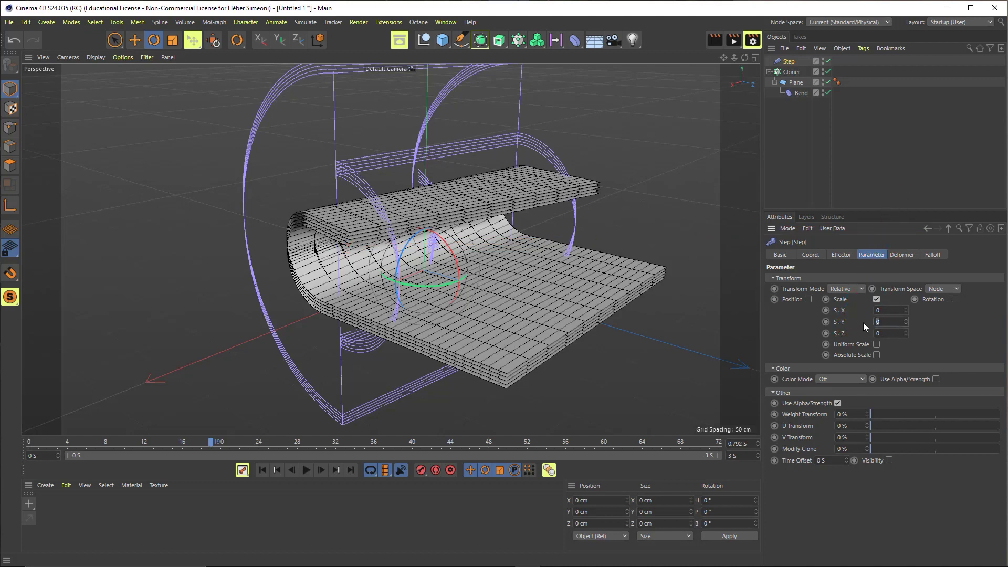
type("-0.5")
type("-0.3")
key("Return")
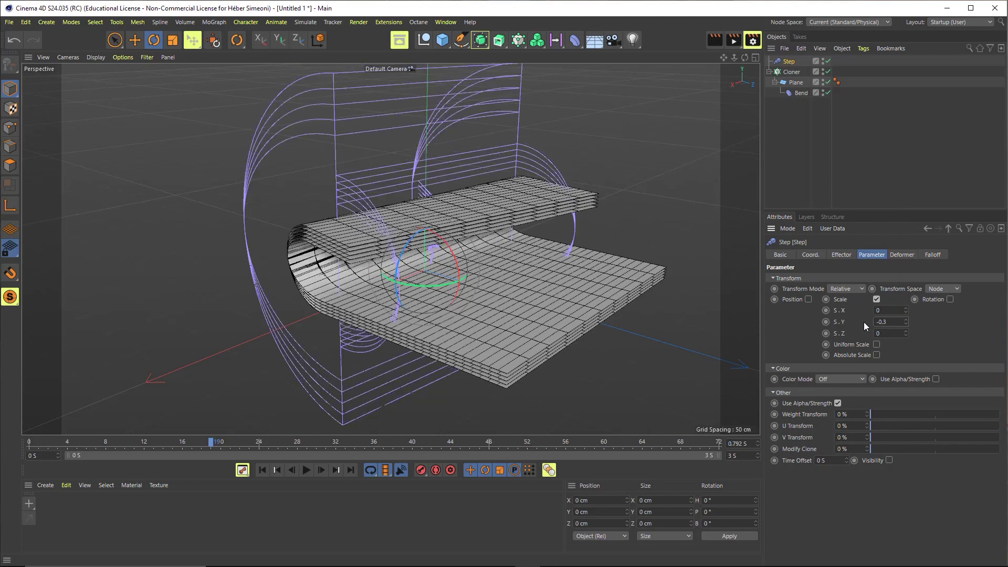
mouse_move(471, 212)
left_mouse_down("alt")
mouse_move(542, 219)
mouse_move(212, 440)
left_mouse_up("alt")
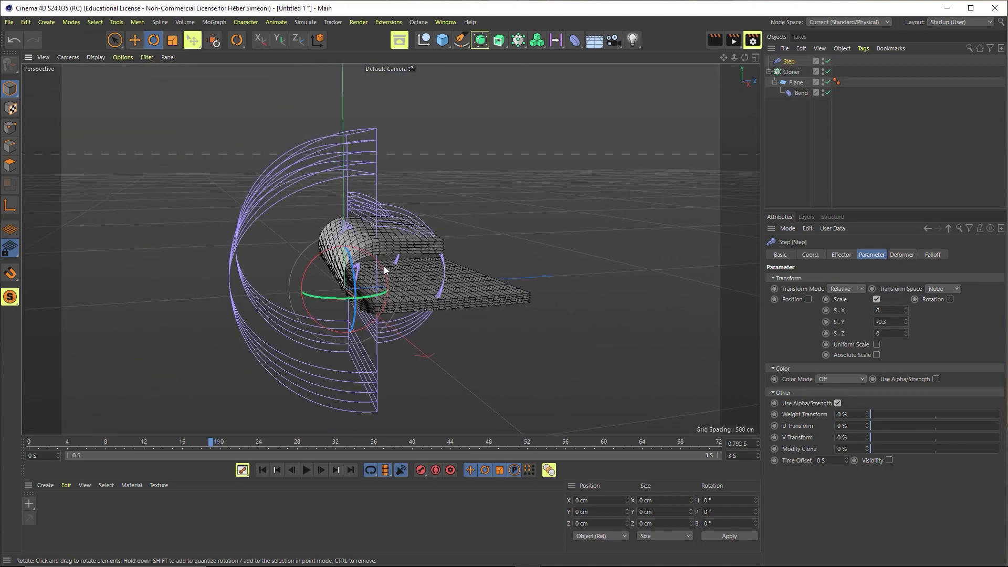
key("F8")
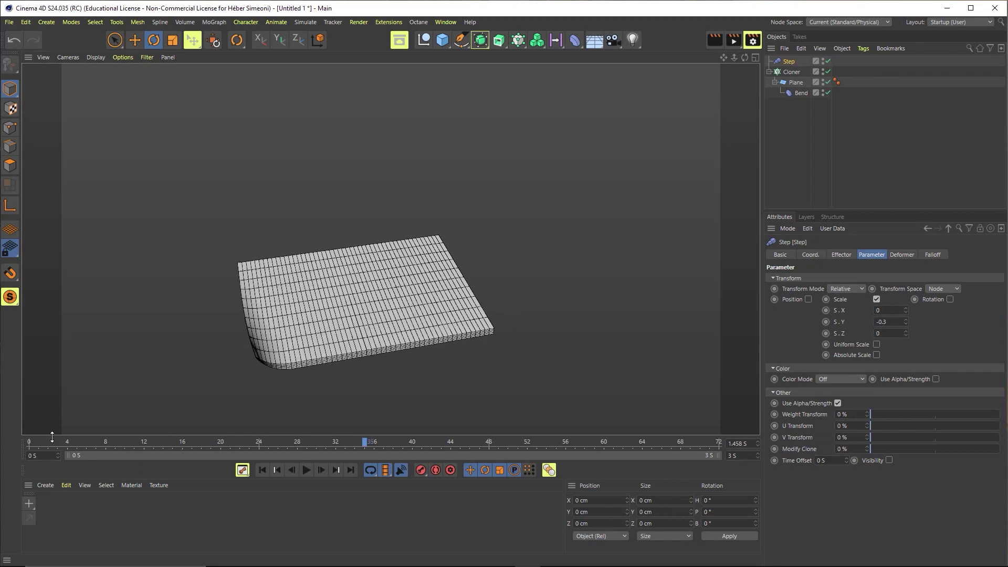
Set the Step effect's Time Offset to 1 S.
left_click_drag(38, 444, 293, 451)
scroll(423, 234, "up", 3)
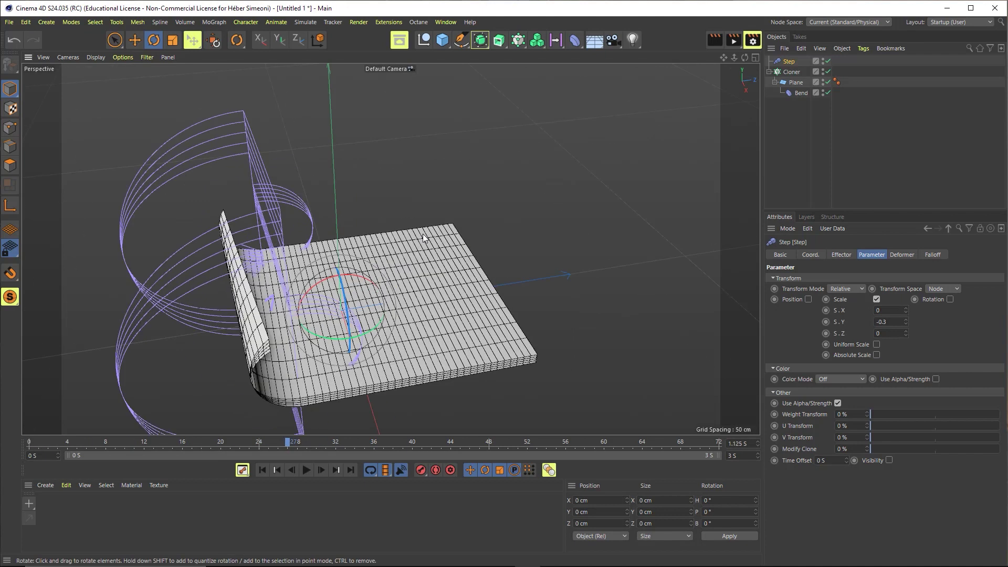
left_click_drag(423, 234, 388, 256, "alt")
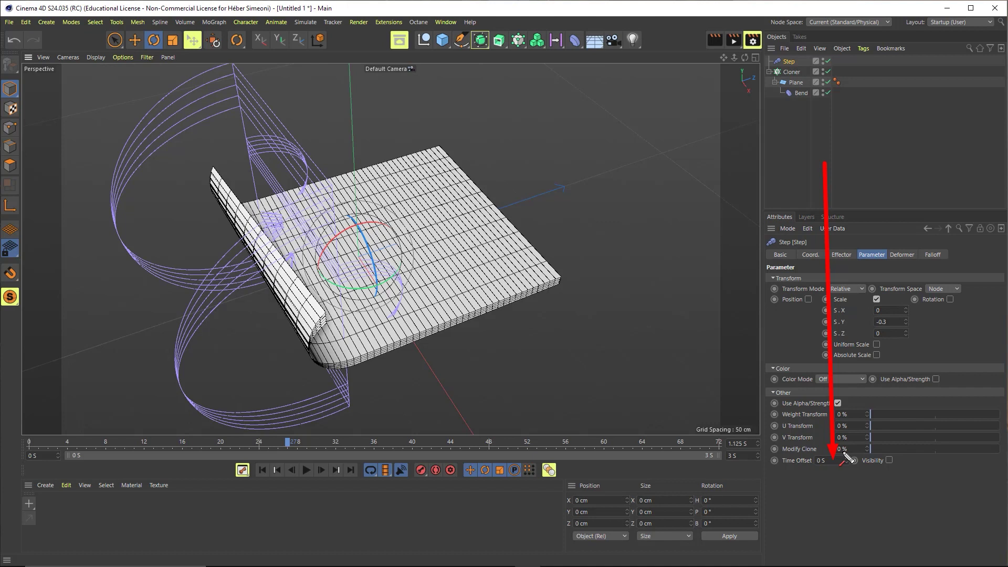
double_click(820, 460)
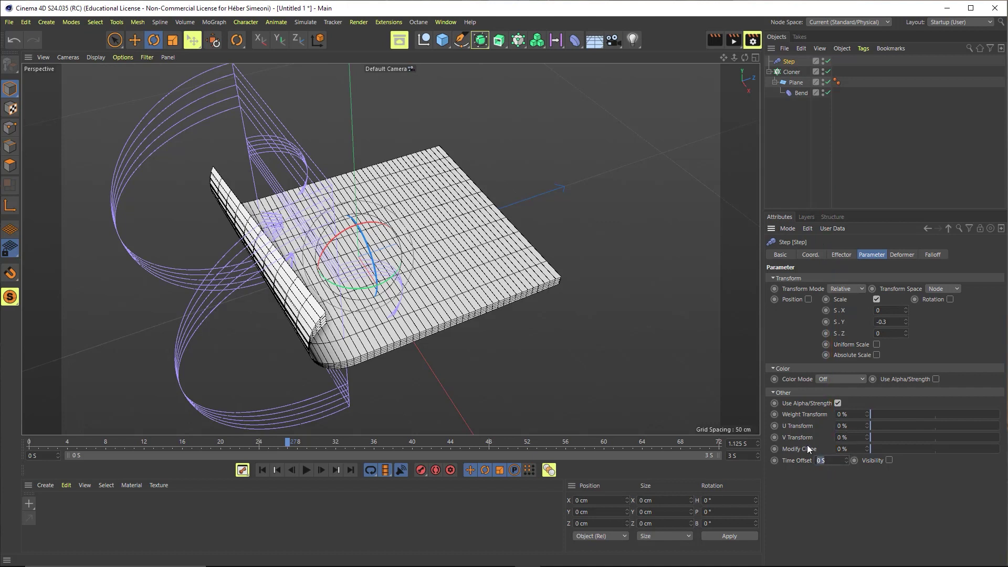
type("1")
key("Return")
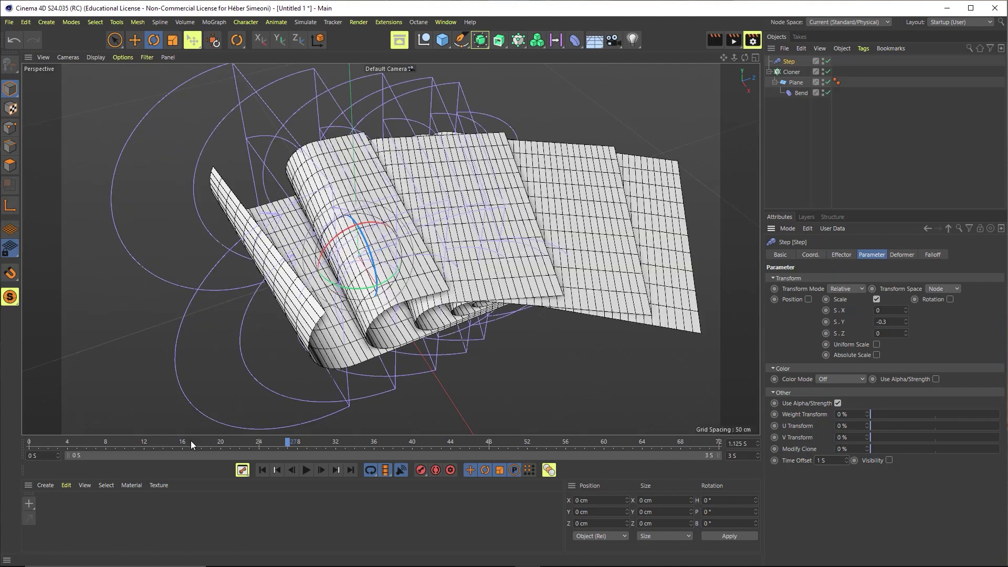
Play the staggered curl animation from the start, stop it, and deselect Step.
left_click(39, 446)
key("F8")
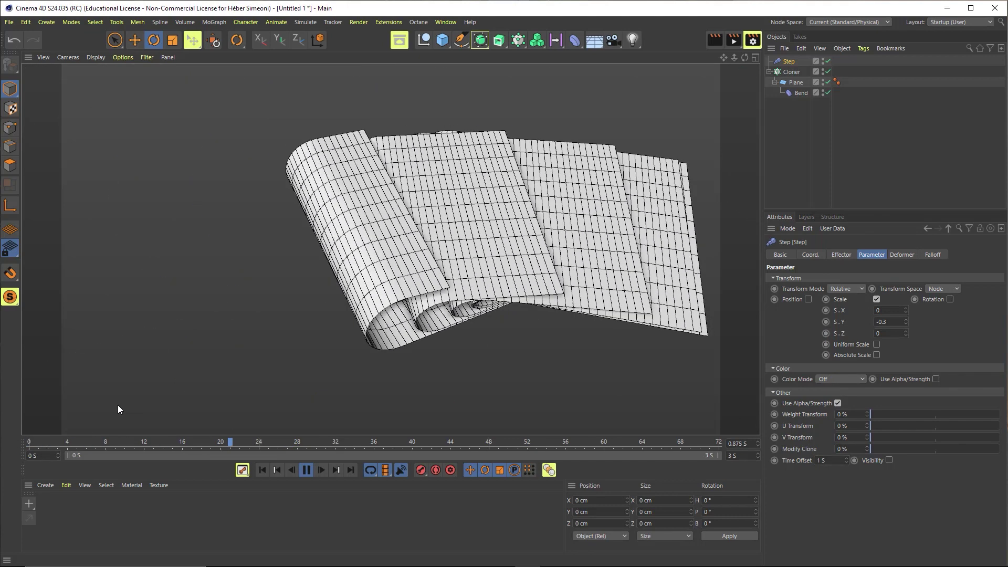
key("F8")
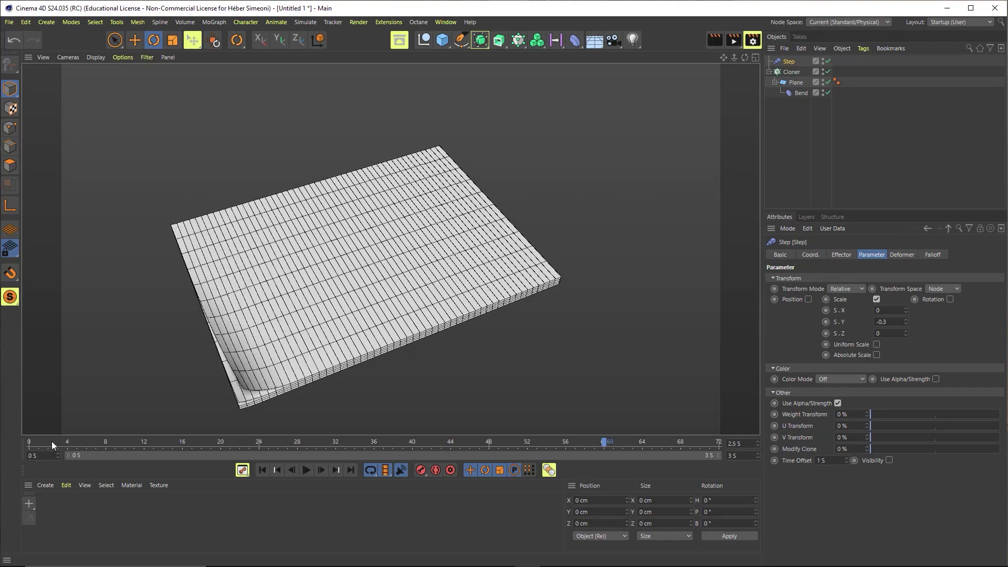
left_click(52, 441)
key("F8")
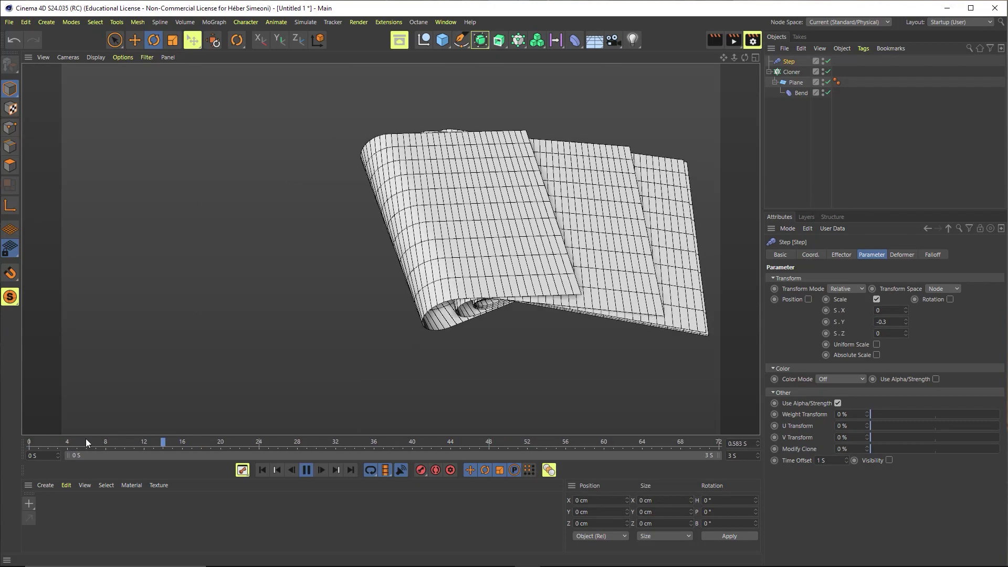
key("F8")
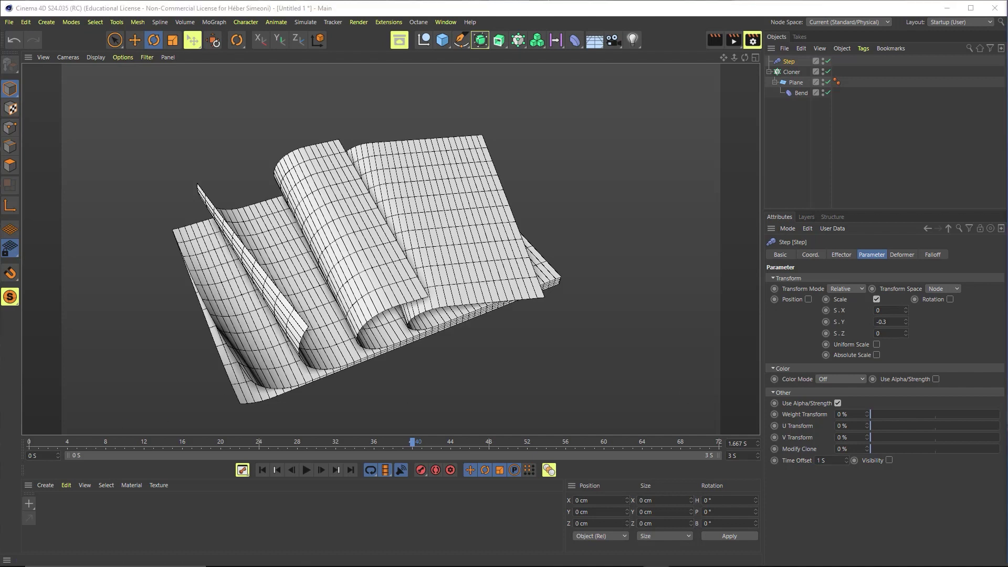
left_click(635, 322)
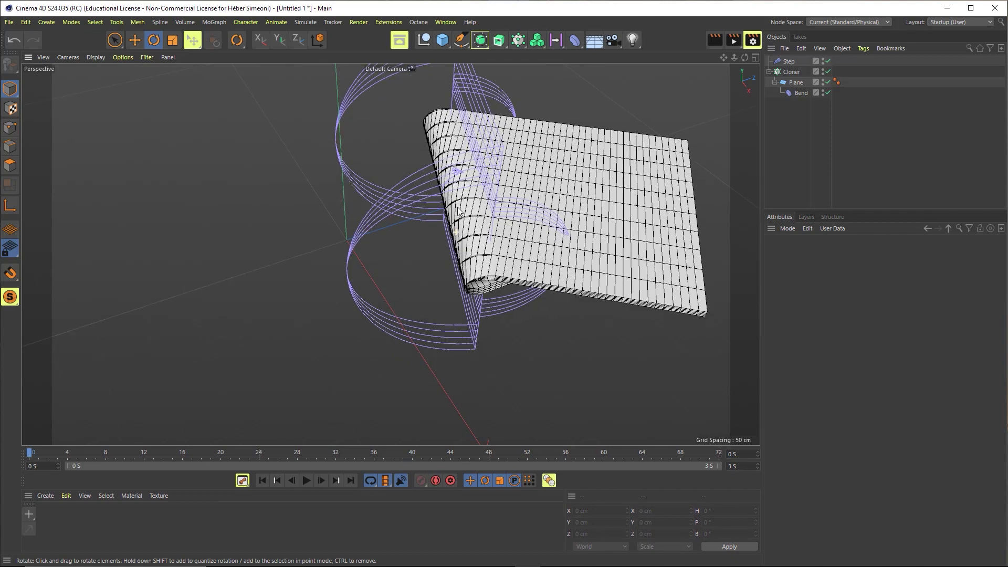
mouse_move(435, 257)
left_mouse_down("alt")
mouse_move(430, 202)
mouse_move(398, 273)
left_mouse_up("alt")
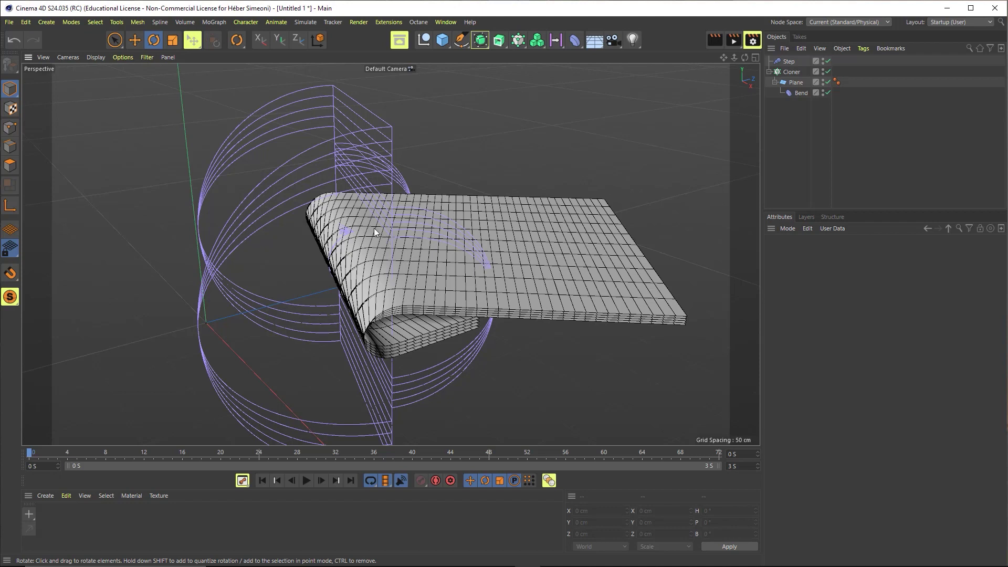
mouse_move(392, 282)
left_mouse_down("alt")
mouse_move(375, 248)
mouse_move(410, 261)
mouse_move(412, 292)
left_mouse_up("alt")
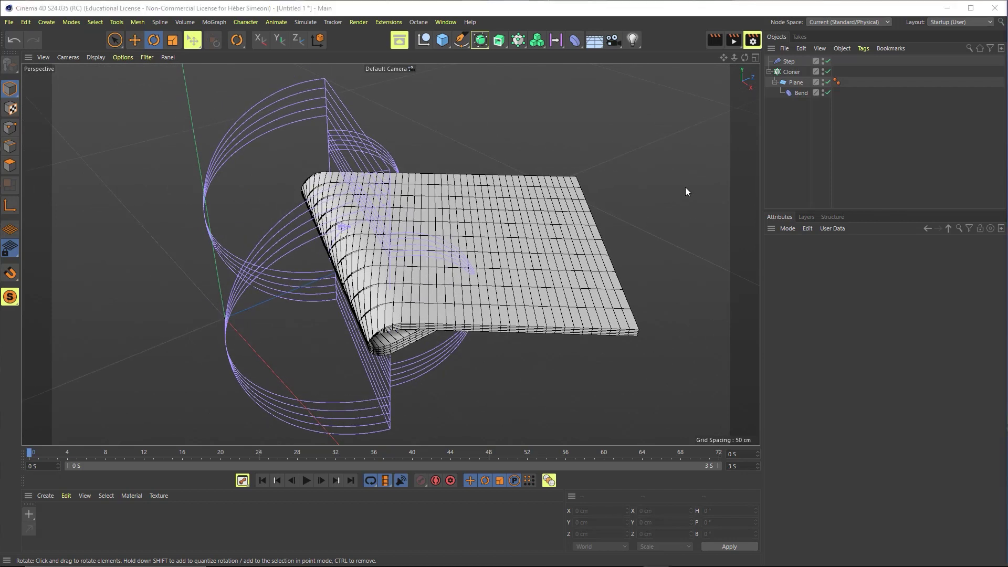
left_click_drag(398, 171, 439, 52)
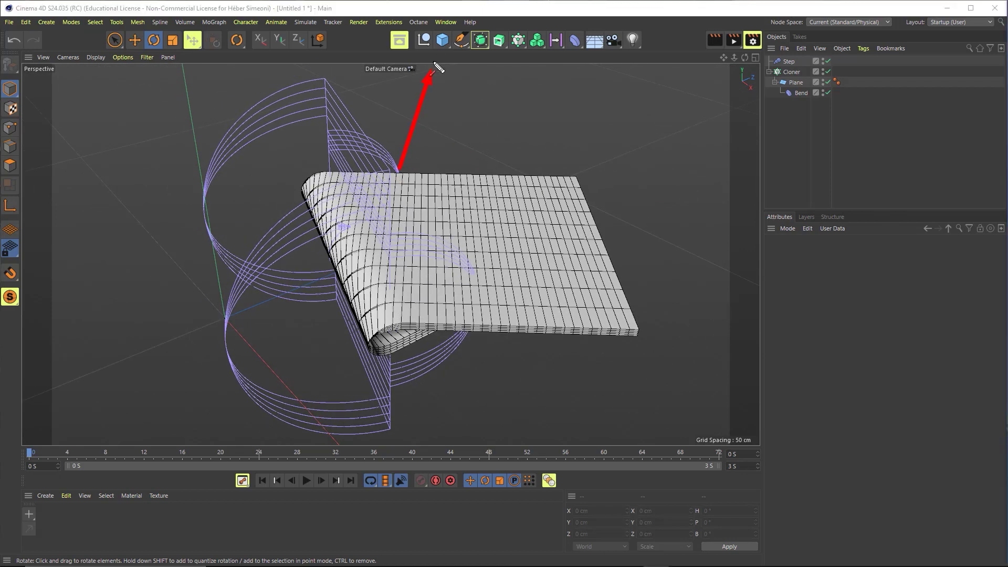
Add a default 200 cm Cube, then orbit and scrub the timeline to check the planes.
left_click(442, 43)
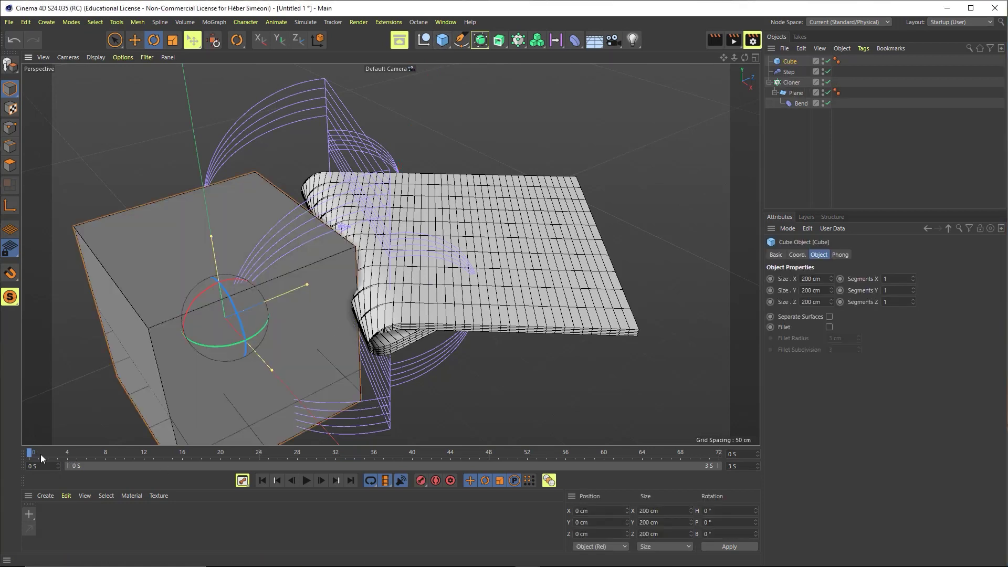
left_click_drag(310, 244, 273, 270, "alt")
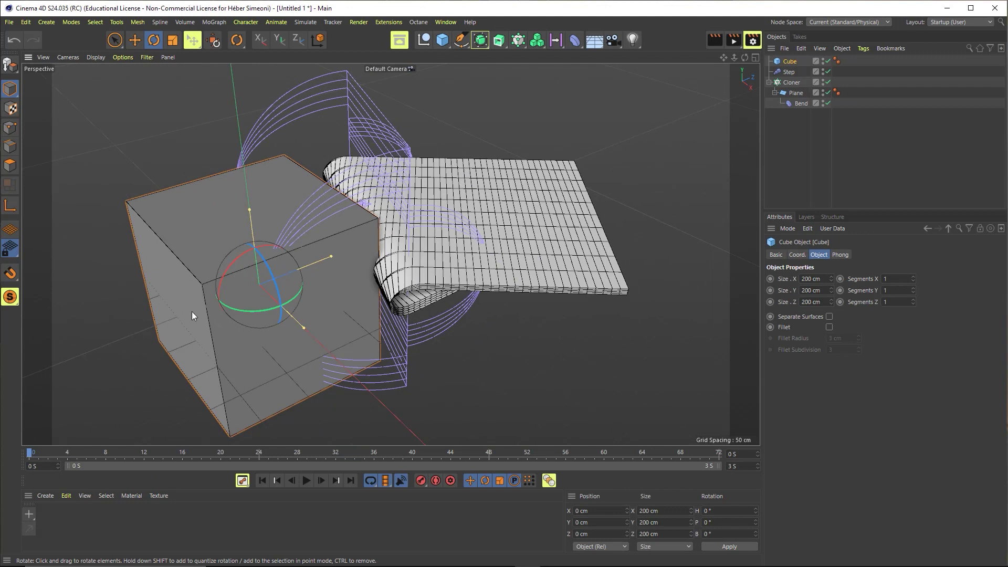
mouse_move(87, 315)
left_mouse_down()
mouse_move(29, 451)
mouse_move(345, 450)
mouse_move(467, 427)
mouse_move(679, 430)
left_mouse_up()
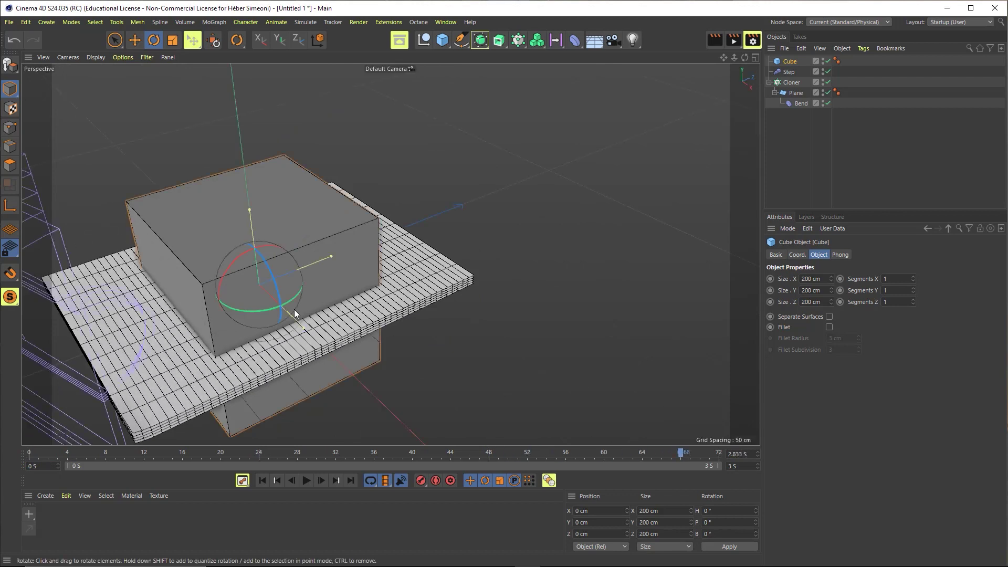
middle_click_drag(294, 310, 433, 258, "alt")
left_click_drag(685, 453, 749, 453)
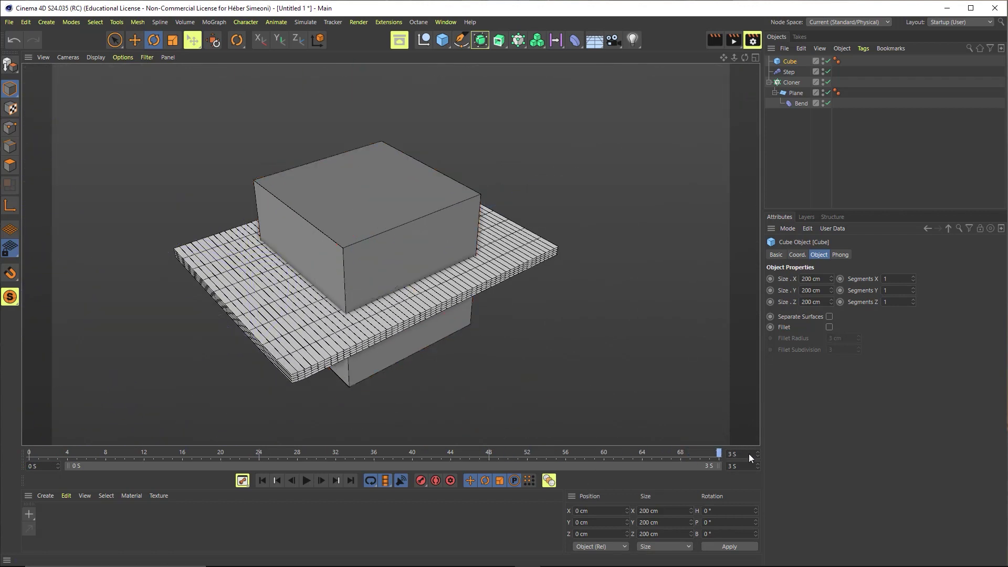
mouse_move(344, 452)
left_mouse_down()
mouse_move(87, 464)
mouse_move(680, 436)
mouse_move(719, 451)
left_mouse_up()
mouse_move(468, 225)
left_mouse_down("alt")
mouse_move(353, 277)
mouse_move(352, 290)
left_mouse_up("alt")
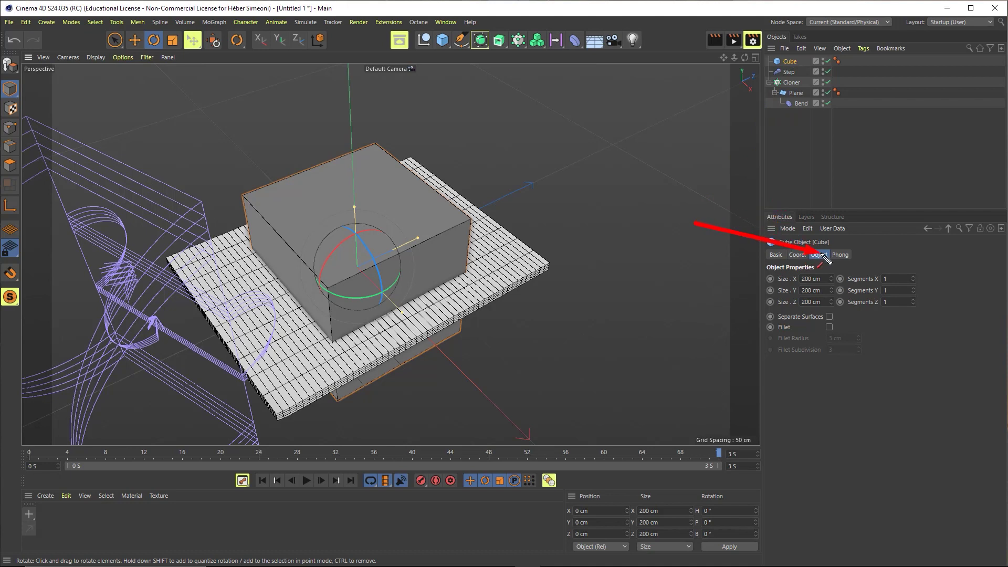
Resize the Cube to 350 × 20 × 460 cm to form the tray slab.
left_click(809, 279)
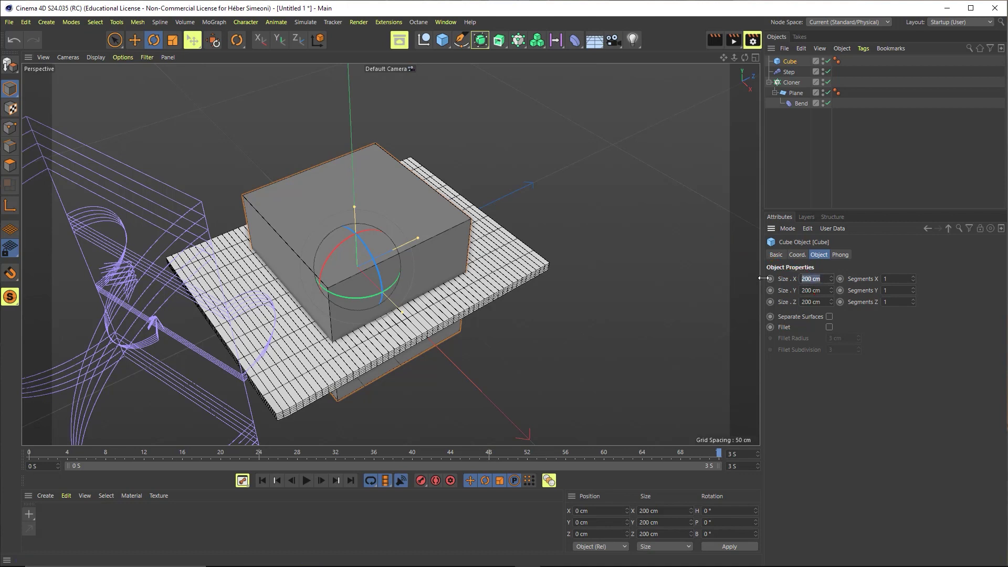
type("350")
key("Tab")
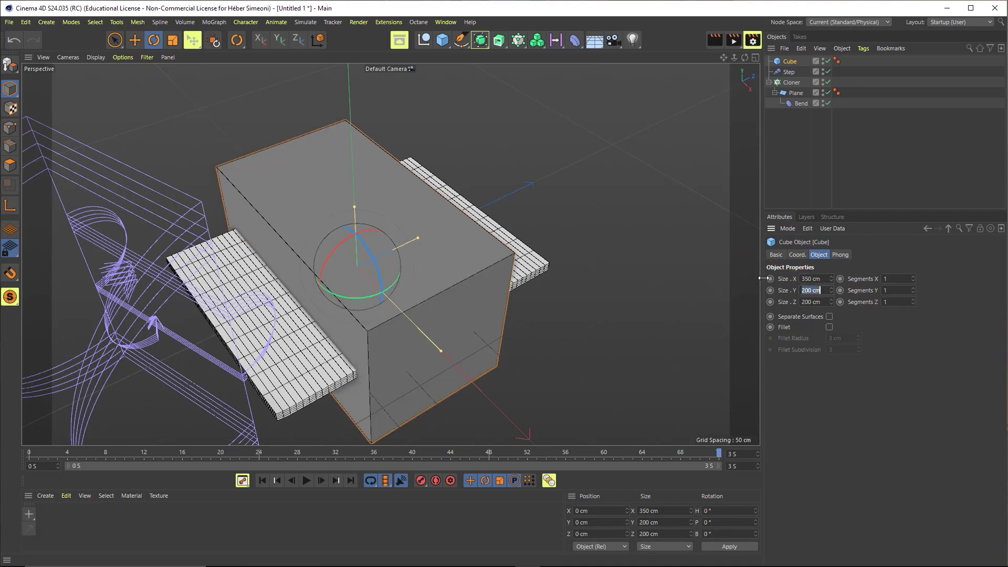
type("20")
key("Tab")
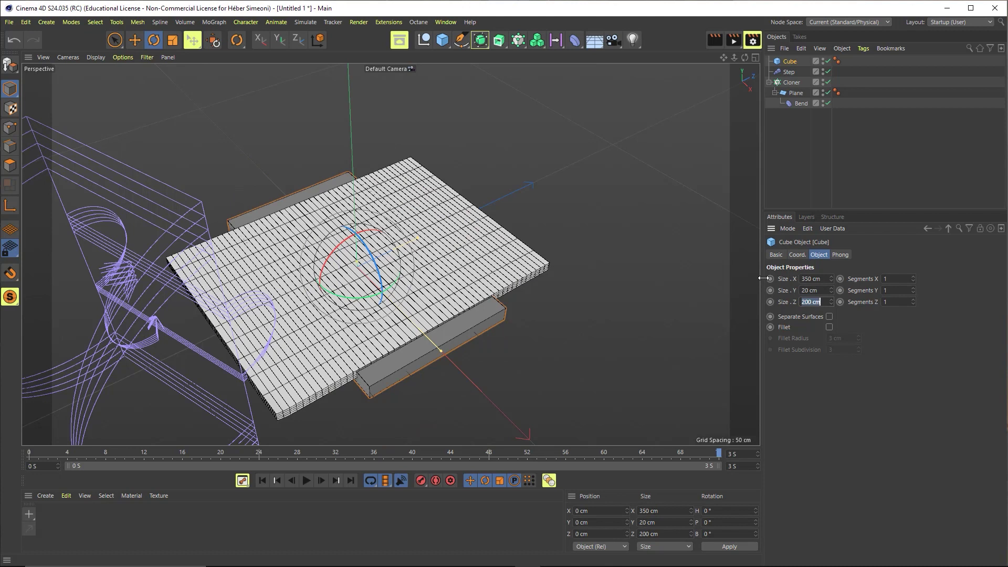
type("460")
key("Return")
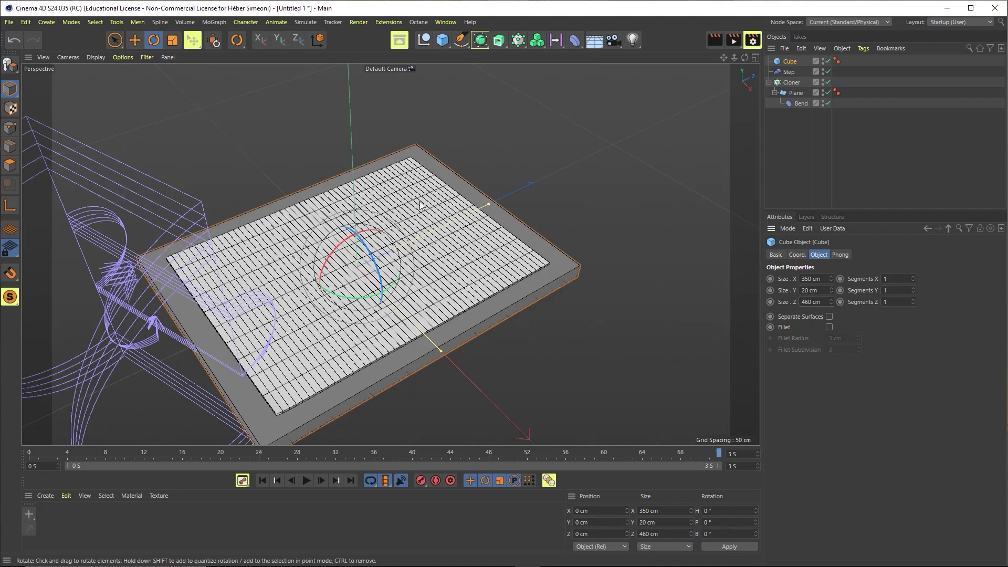
mouse_move(524, 231)
left_mouse_down("alt")
mouse_move(415, 225)
mouse_move(459, 210)
left_mouse_up("alt")
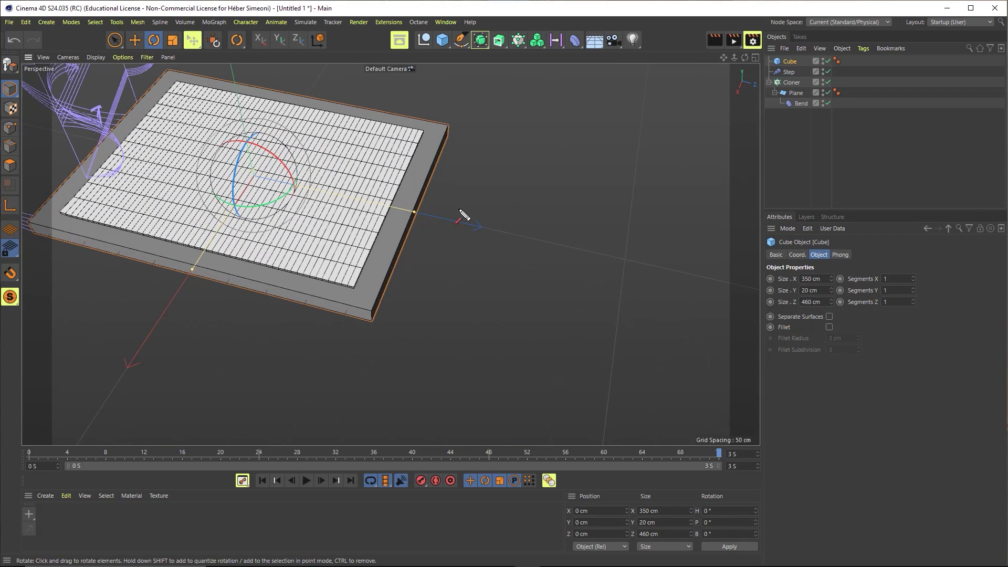
Sketch the planned handle and slot on the tray with on-screen annotations.
mouse_move(448, 126)
left_mouse_down()
mouse_move(503, 185)
mouse_move(476, 270)
mouse_move(399, 263)
mouse_move(376, 315)
left_mouse_up()
left_click_drag(443, 207, 471, 288)
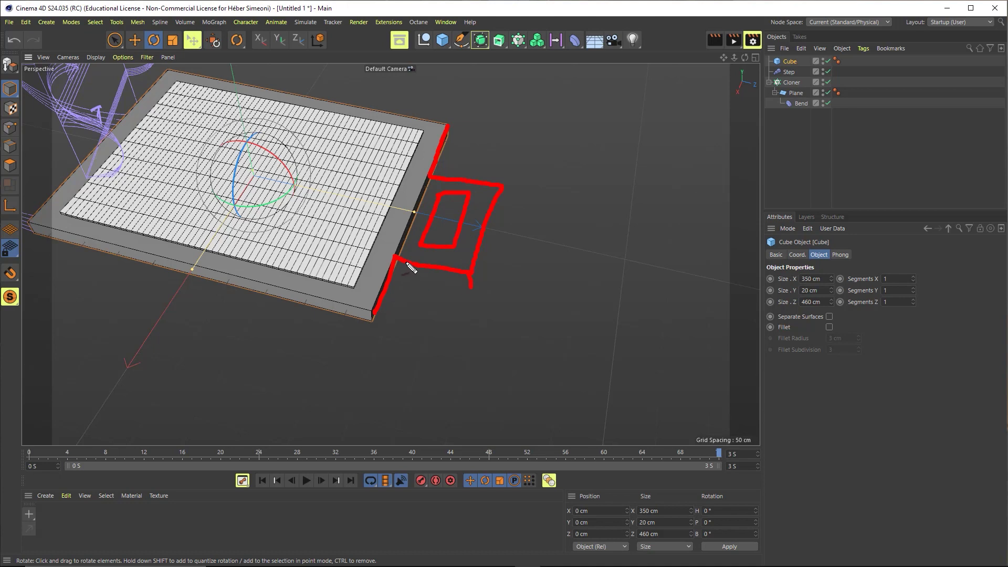
left_click_drag(398, 259, 395, 314)
left_click_drag(400, 280, 462, 288)
mouse_move(503, 186)
left_mouse_down()
mouse_move(515, 209)
mouse_move(483, 288)
left_mouse_up()
mouse_move(444, 197)
left_mouse_down()
mouse_move(455, 205)
mouse_move(446, 249)
left_mouse_up()
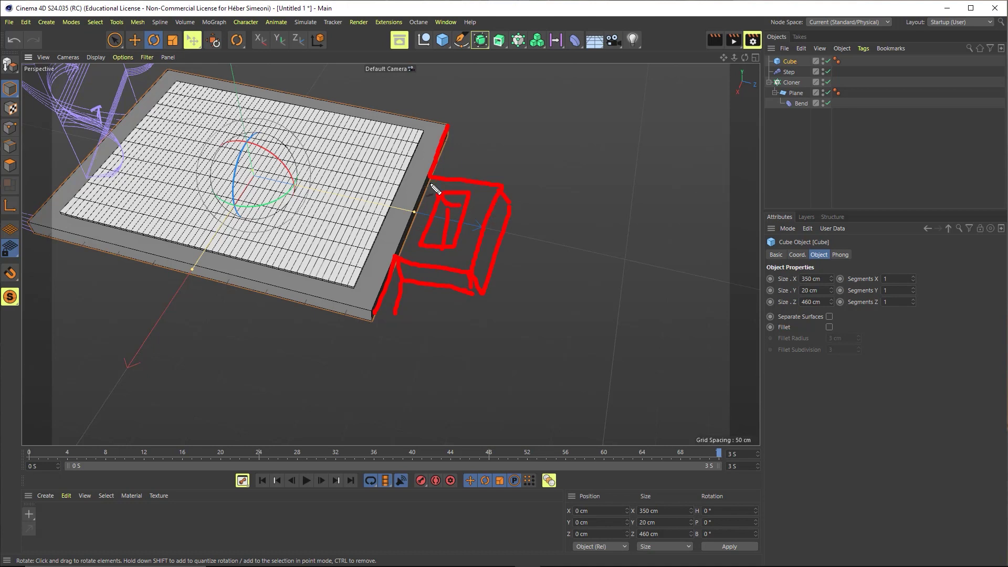
mouse_move(450, 212)
left_mouse_down("alt")
mouse_move(474, 241)
mouse_move(506, 209)
mouse_move(454, 251)
left_mouse_up("alt")
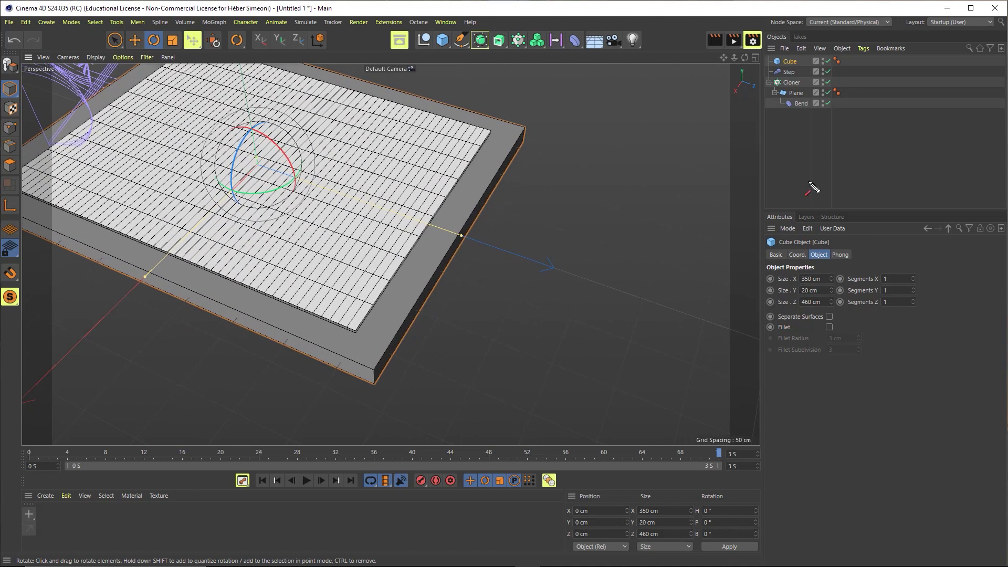
Set the tray Cube's Segments X to 3.
left_click_drag(810, 174, 871, 270)
mouse_move(811, 173)
left_mouse_down()
mouse_move(517, 224)
mouse_move(498, 173)
left_mouse_up()
left_click_drag(498, 174, 383, 169)
left_click_drag(779, 130, 795, 63)
left_click_drag(778, 129, 908, 283)
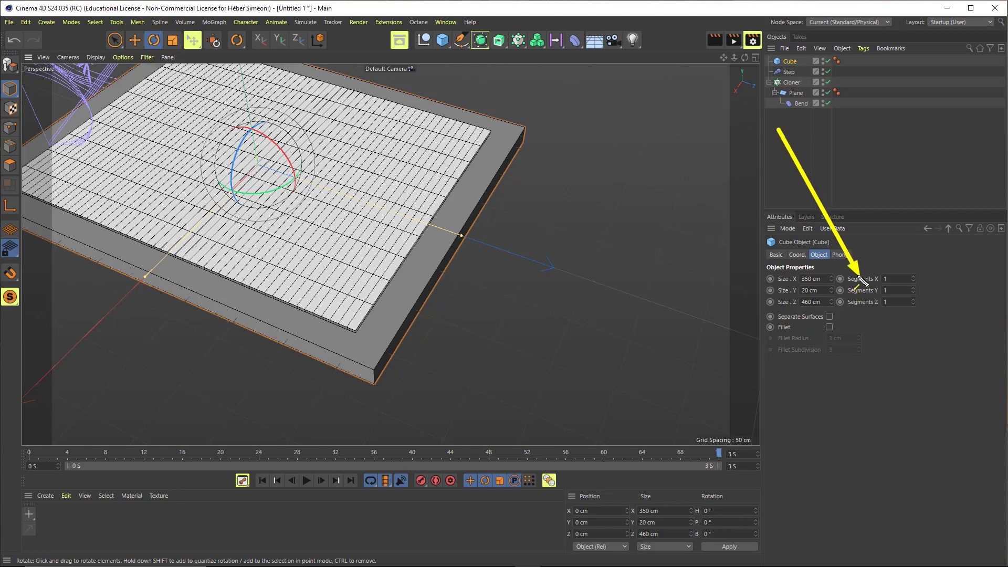
left_click(913, 277)
Orbit and point out the new cuts along the tray's edges.
mouse_move(625, 277)
left_mouse_down("alt")
mouse_move(471, 272)
mouse_move(431, 244)
left_mouse_up("alt")
left_click_drag(618, 175, 464, 238)
left_click_drag(482, 142, 384, 288)
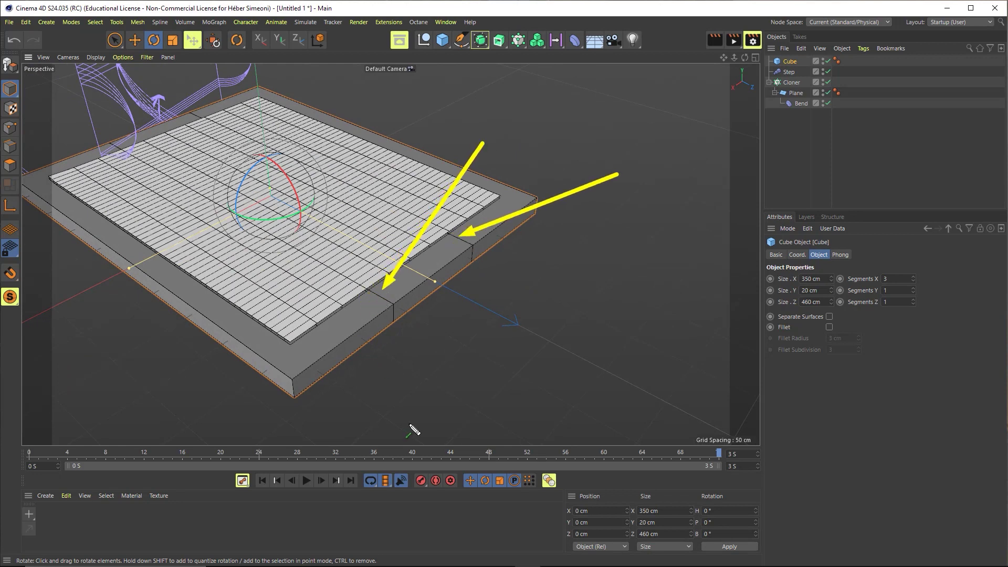
left_click_drag(409, 420, 373, 338)
left_click_drag(532, 377, 438, 285)
mouse_move(573, 303)
left_mouse_down()
mouse_move(503, 239)
mouse_move(394, 210)
mouse_move(386, 223)
mouse_move(516, 183)
mouse_move(461, 201)
mouse_move(407, 257)
mouse_move(420, 254)
left_mouse_up()
mouse_move(673, 194)
left_mouse_down()
mouse_move(789, 63)
mouse_move(303, 56)
mouse_move(145, 43)
left_mouse_up()
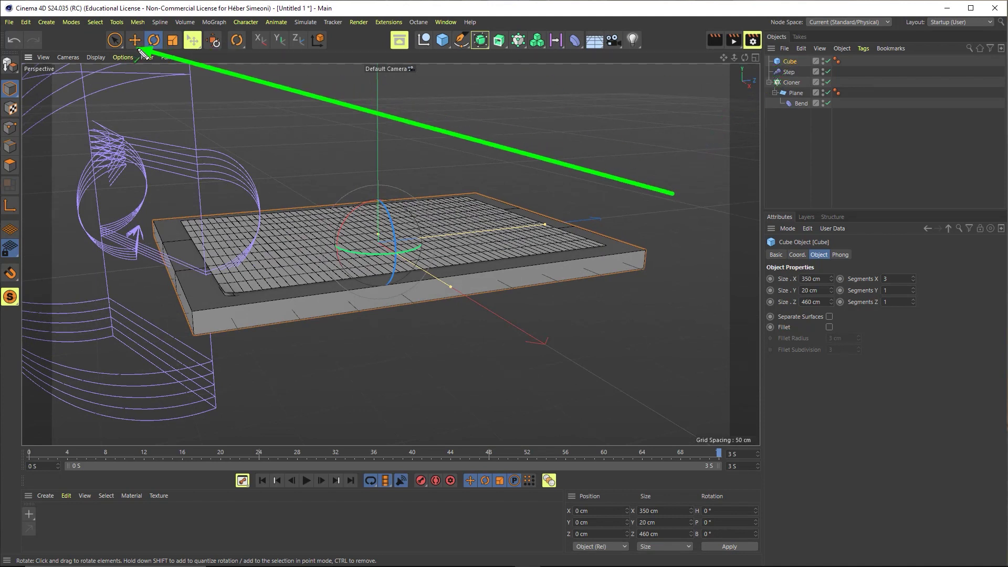
Move the tray down to about Y -11.436 cm beneath the plane stack and orbit to check.
key("e")
middle_click_drag(454, 214, 358, 162, "alt")
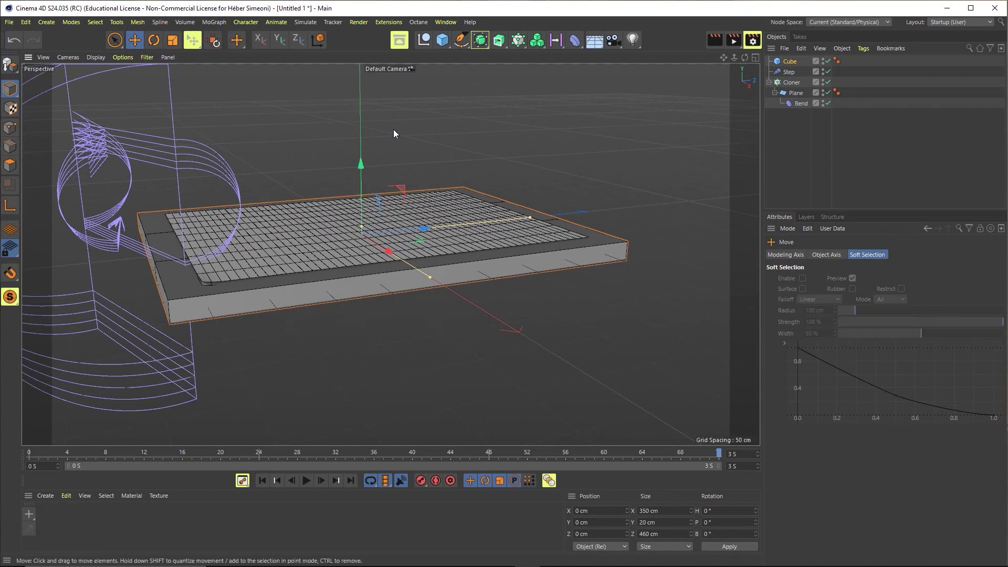
left_click_drag(363, 165, 361, 175)
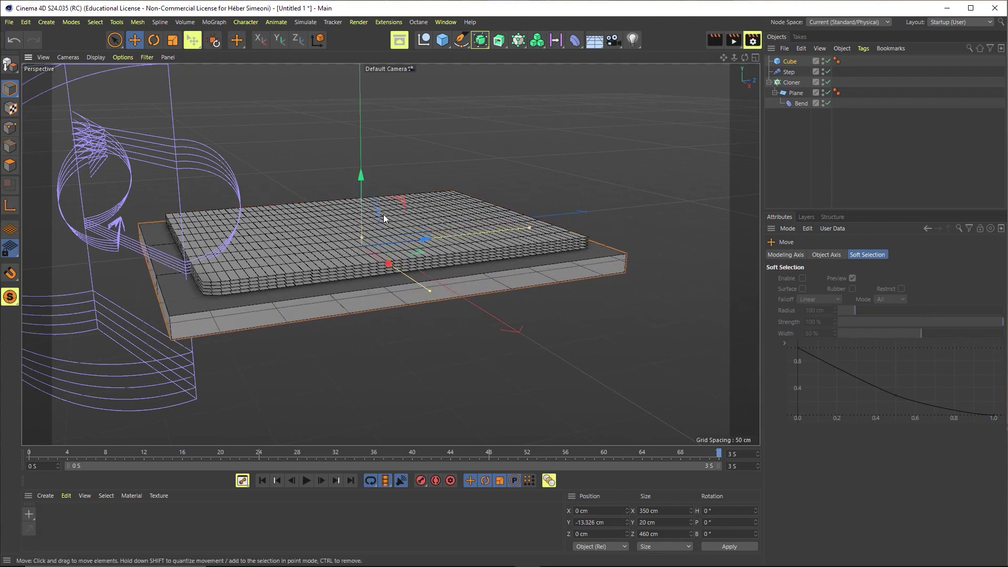
scroll(383, 216, "up", 3)
scroll(421, 211, "up", 3)
mouse_move(421, 211)
left_mouse_down("alt")
mouse_move(392, 177)
mouse_move(419, 267)
mouse_move(420, 234)
mouse_move(362, 307)
mouse_move(554, 317)
left_mouse_up("alt")
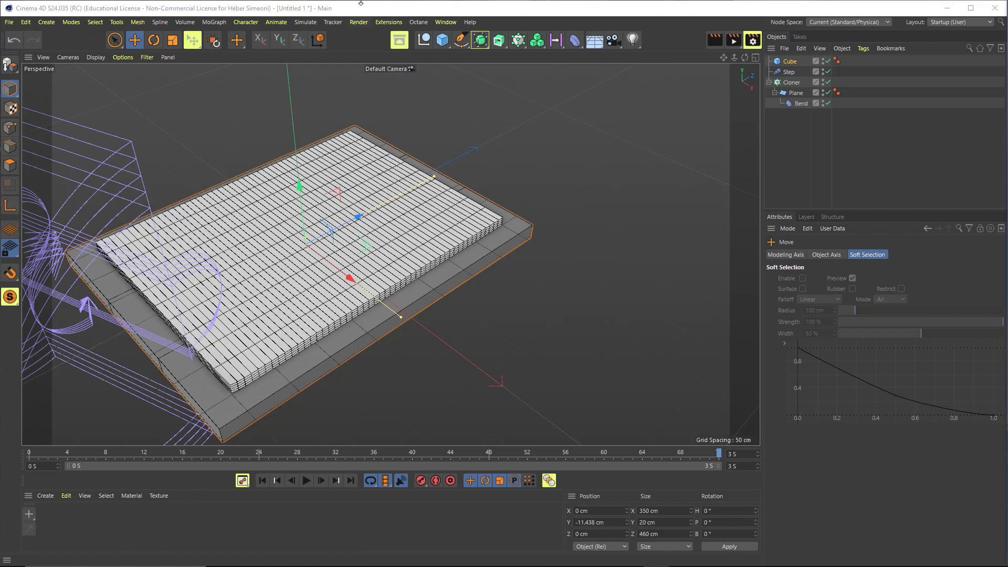
left_click_drag(434, 197, 353, 254, "alt")
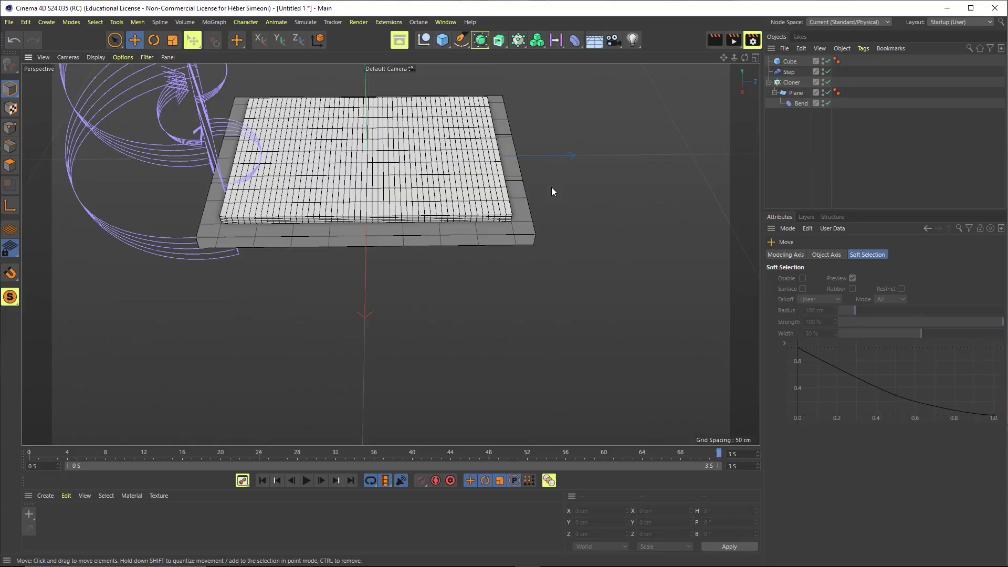
mouse_move(551, 188)
left_mouse_down("alt")
mouse_move(354, 253)
mouse_move(429, 284)
left_mouse_up("alt")
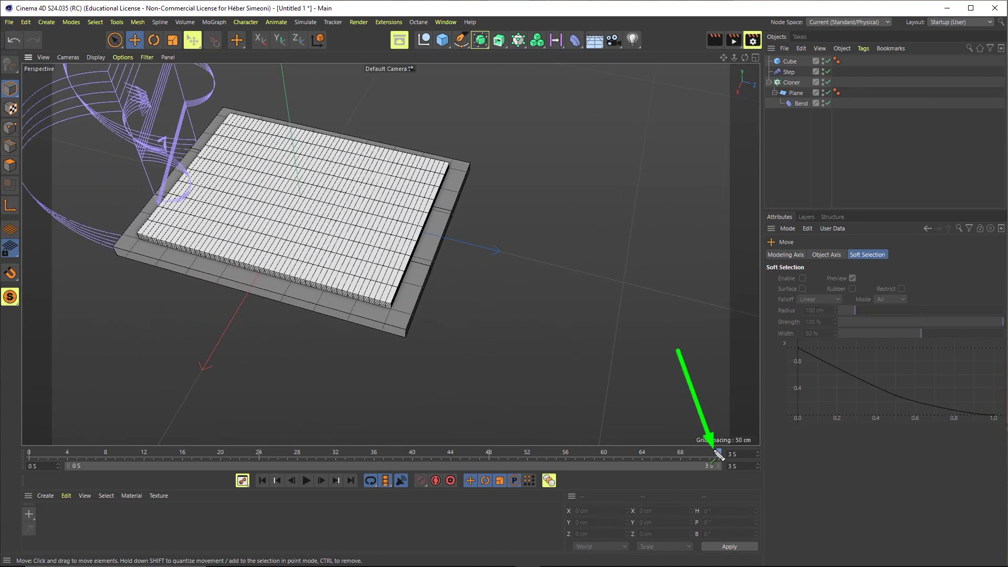
Scrub back to about frame 41, inspect the curled planes, and select the tray Cube.
mouse_move(718, 453)
left_mouse_down()
mouse_move(109, 474)
mouse_move(420, 480)
left_mouse_up()
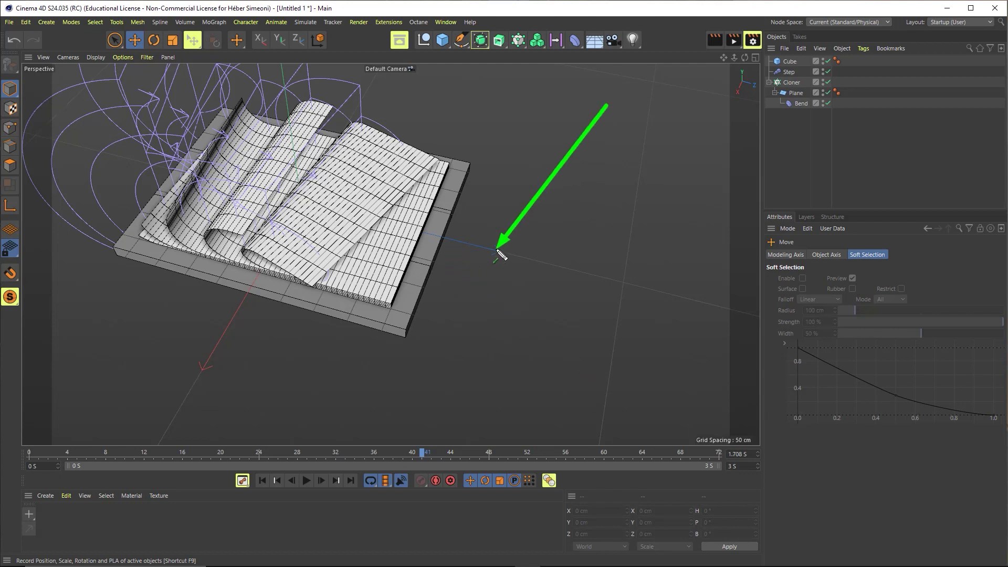
mouse_move(436, 251)
left_mouse_down("alt")
mouse_move(500, 210)
mouse_move(398, 280)
mouse_move(409, 279)
left_mouse_up("alt")
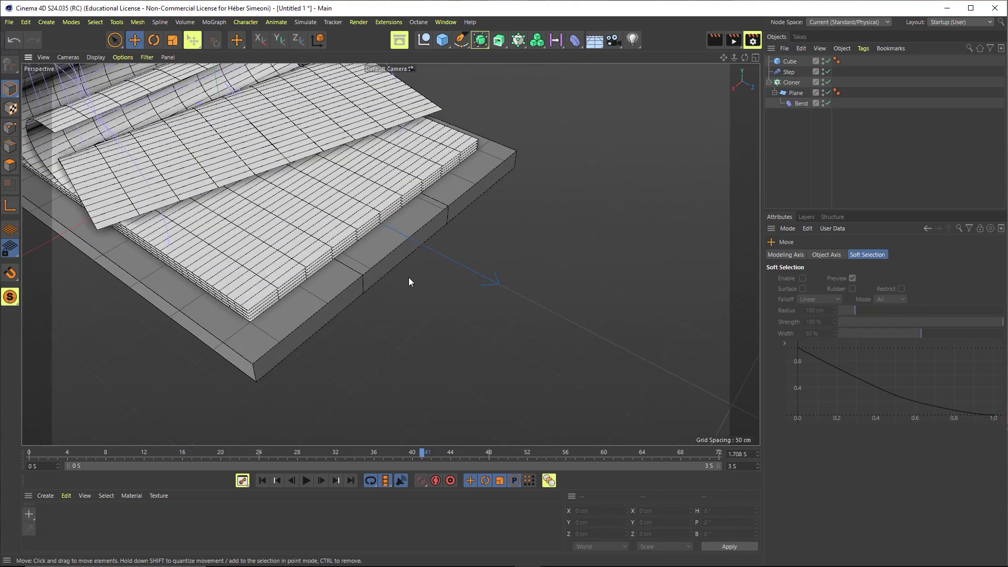
right_click_drag(393, 268, 325, 216, "alt")
mouse_move(325, 215)
left_mouse_down("alt")
mouse_move(552, 230)
mouse_move(349, 326)
mouse_move(248, 345)
mouse_move(356, 320)
left_mouse_up("alt")
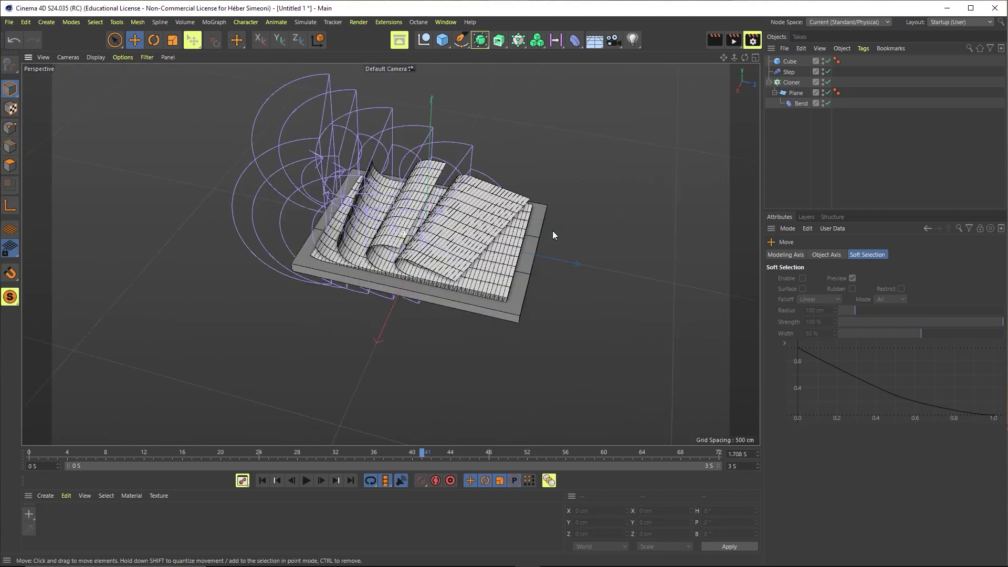
right_click_drag(356, 320, 347, 332, "alt")
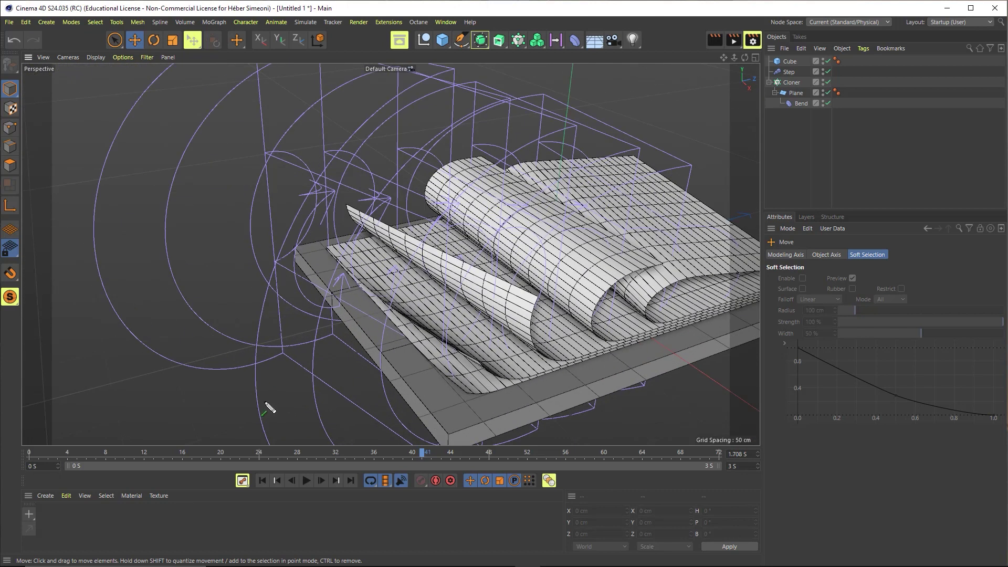
left_click_drag(348, 333, 416, 313, "alt")
mouse_move(416, 312)
right_mouse_down("alt")
mouse_move(438, 308)
mouse_move(427, 241)
right_mouse_up("alt")
middle_click_drag(428, 241, 512, 317, "alt")
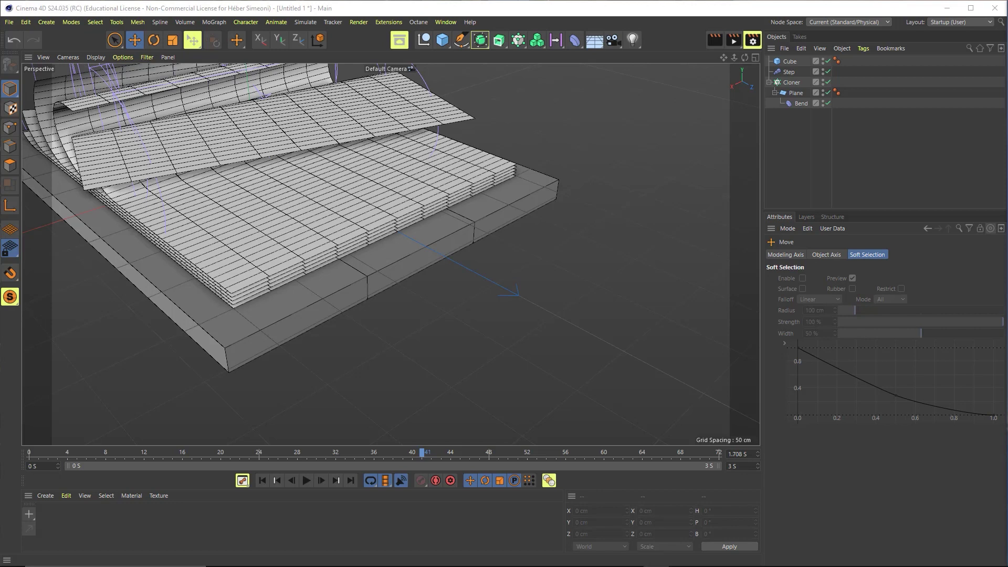
left_click(455, 220)
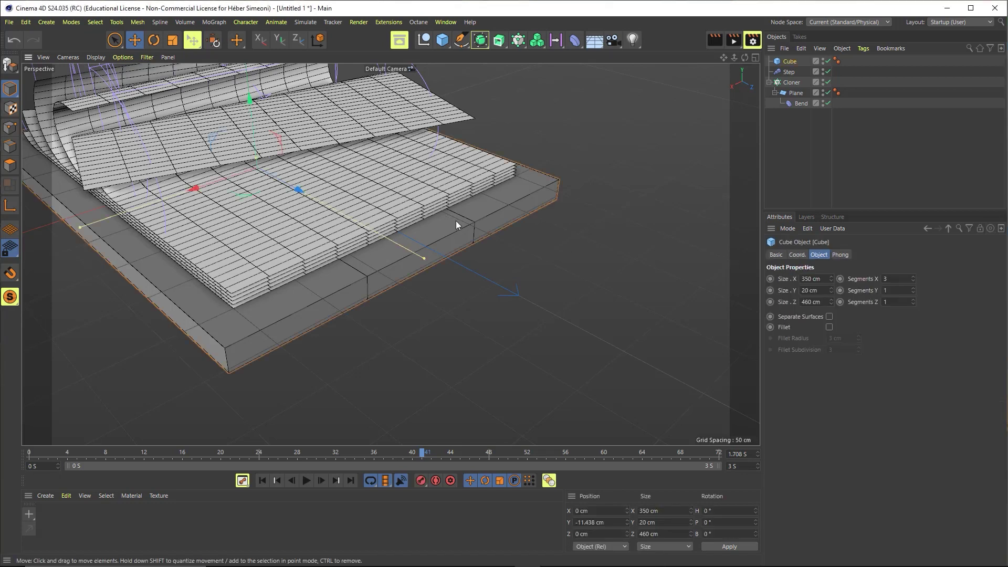
left_click_drag(482, 217, 23, 69)
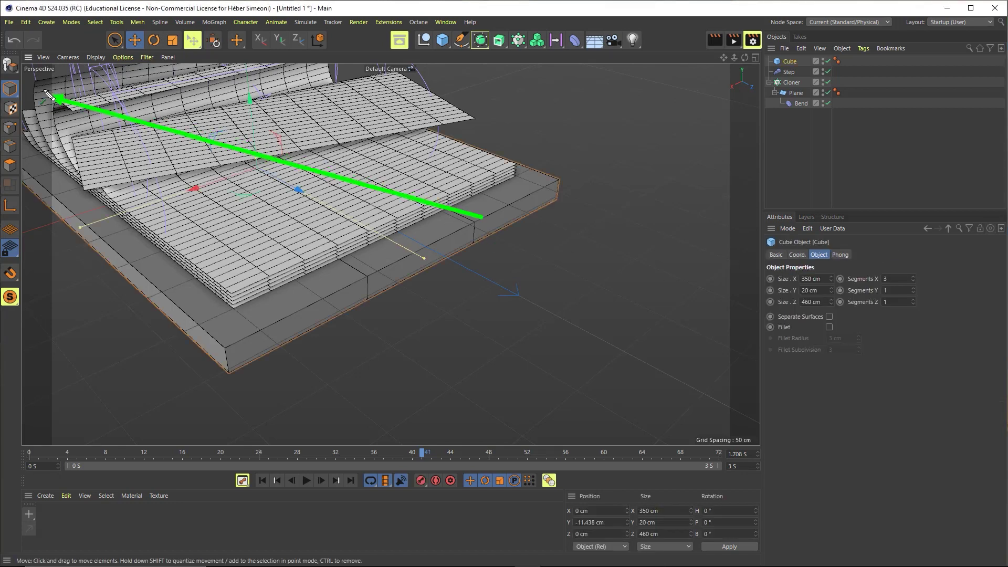
Convert the tray Cube into an editable polygon object with Make Editable (C).
left_click(10, 66)
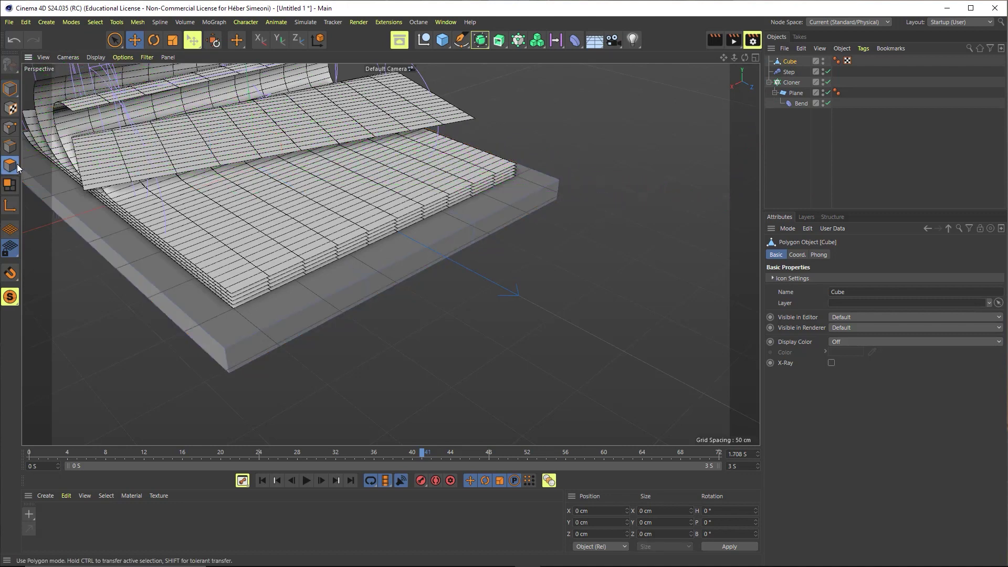
In polygon mode, pull the tray's middle front face out into a handle tab.
left_click(17, 164)
left_click(329, 300)
left_click(396, 272)
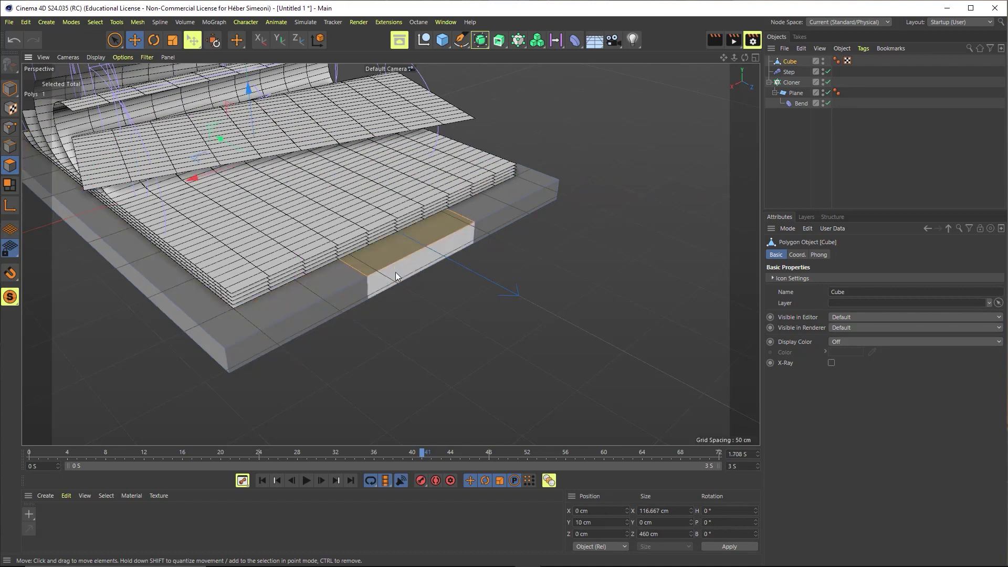
left_click(478, 213)
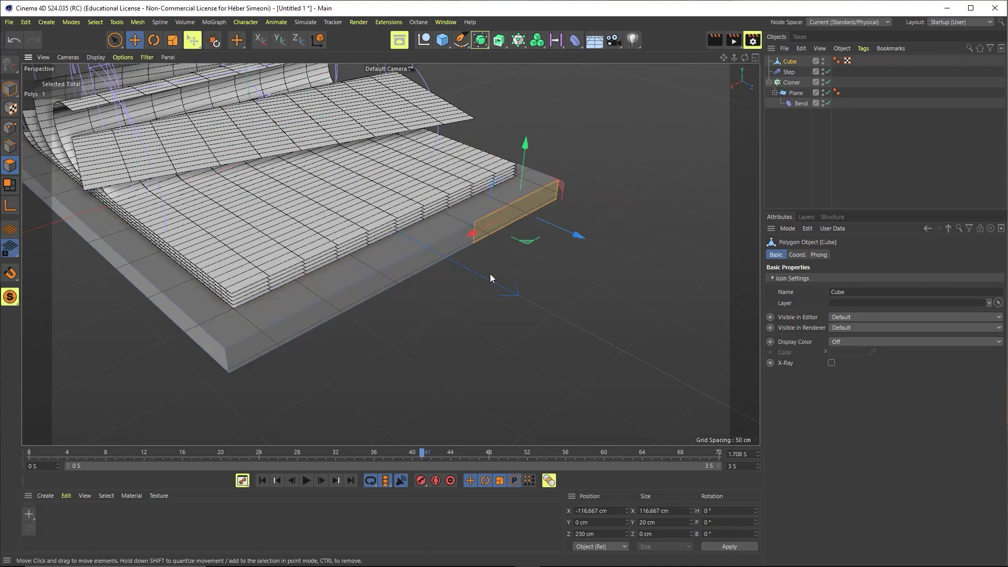
left_click_drag(440, 268, 528, 317)
key("ctrl+z")
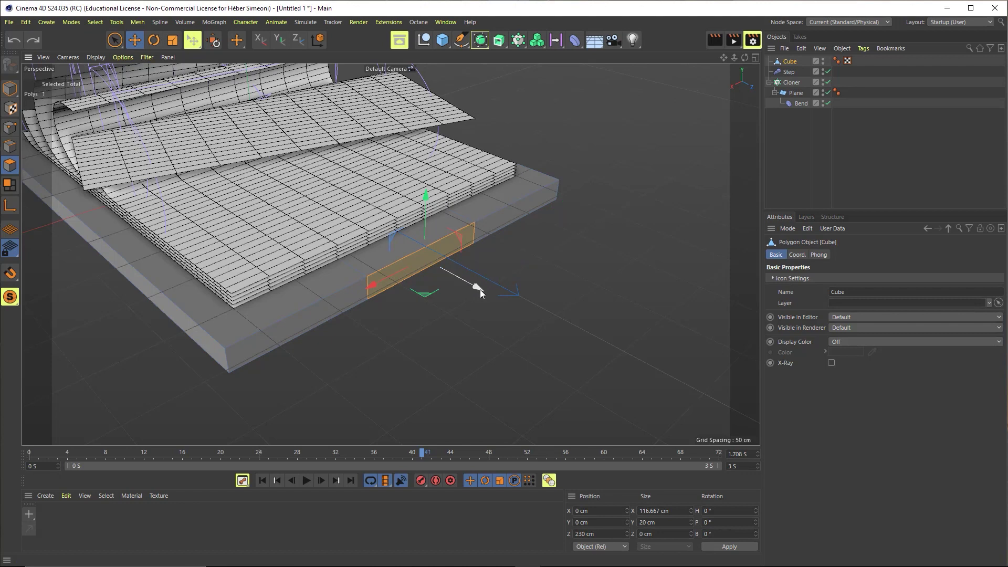
left_click_drag(479, 288, 581, 346)
key("ctrl+z")
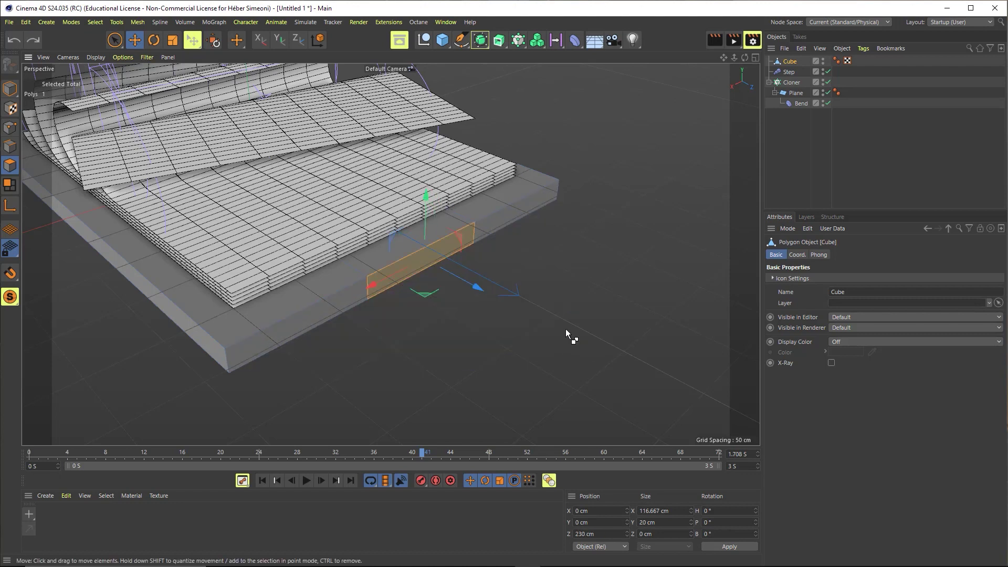
left_click_drag(512, 311, 547, 326)
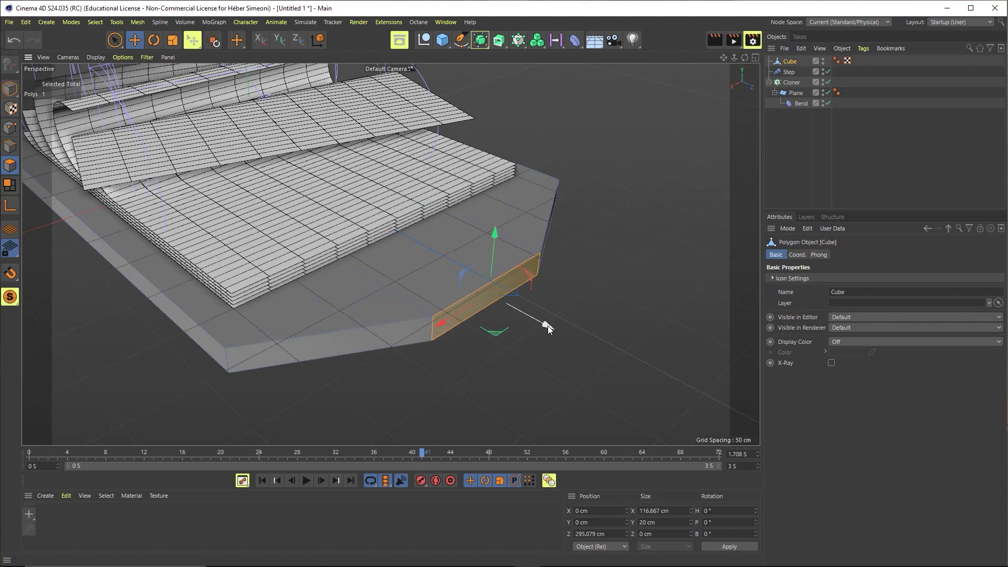
key("ctrl+z")
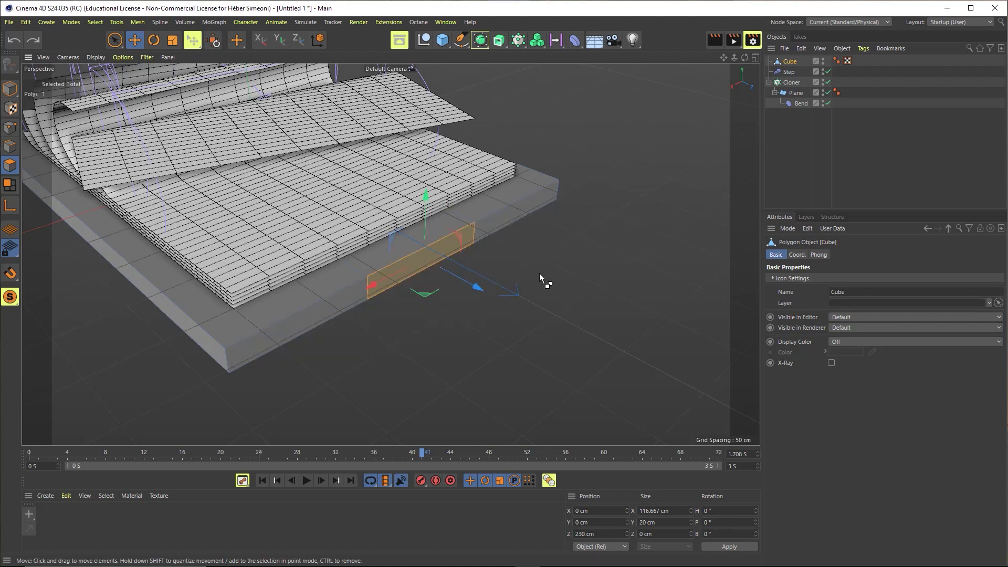
mouse_move(478, 287)
left_mouse_down()
mouse_move(555, 326)
mouse_move(531, 278)
left_mouse_up()
Change the selection mode and select the handle tab's top face.
scroll(538, 319, "up", 2)
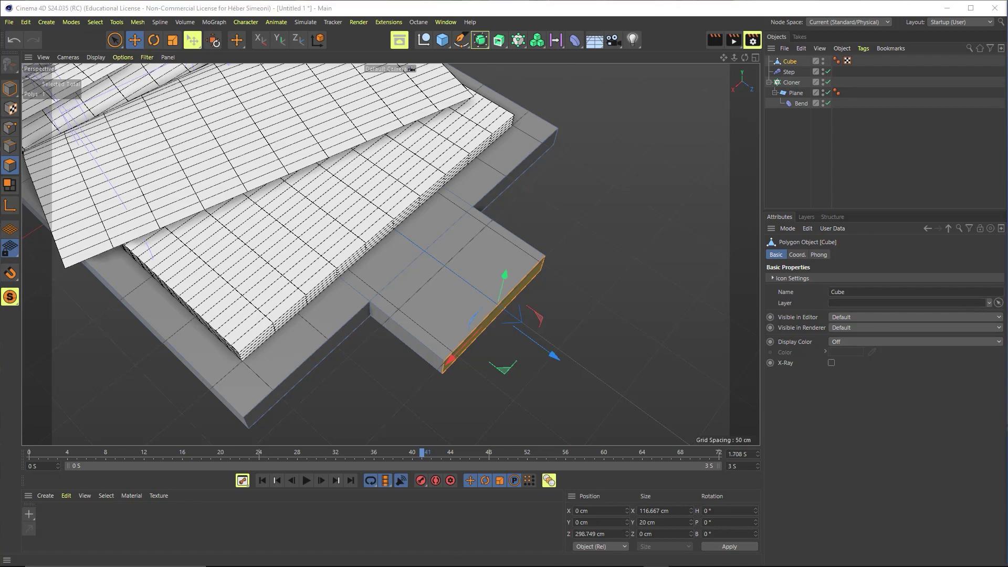
scroll(531, 219, "down", 2)
key("9")
left_click(565, 225)
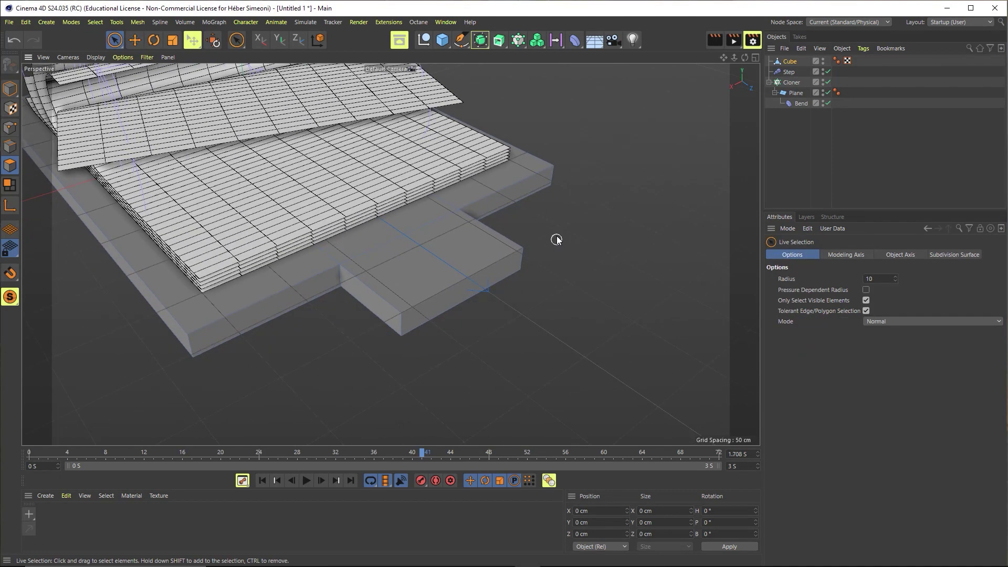
scroll(570, 227, "up", 2)
left_click_drag(541, 134, 460, 249)
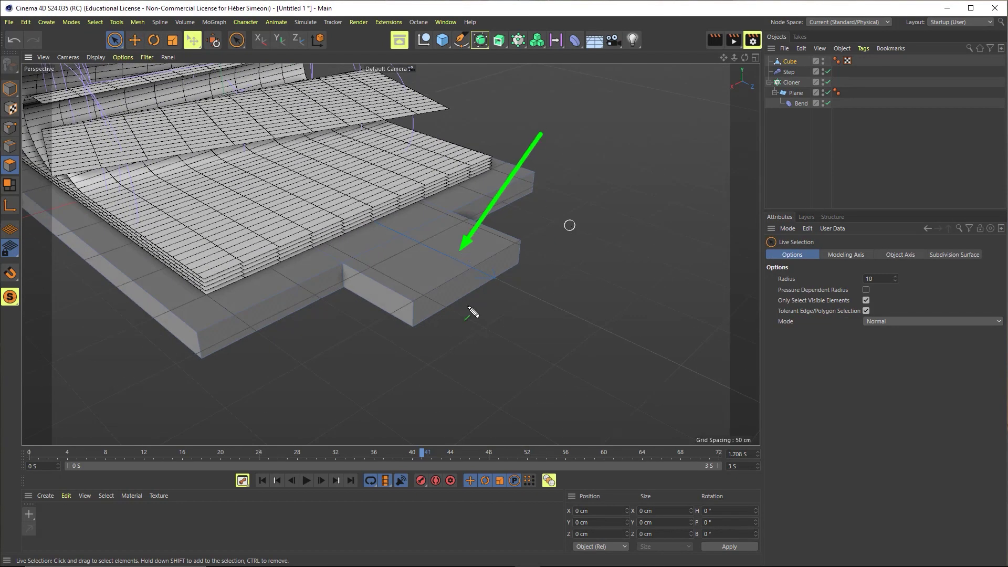
left_click_drag(488, 430, 472, 315)
key("Escape")
left_click(441, 250)
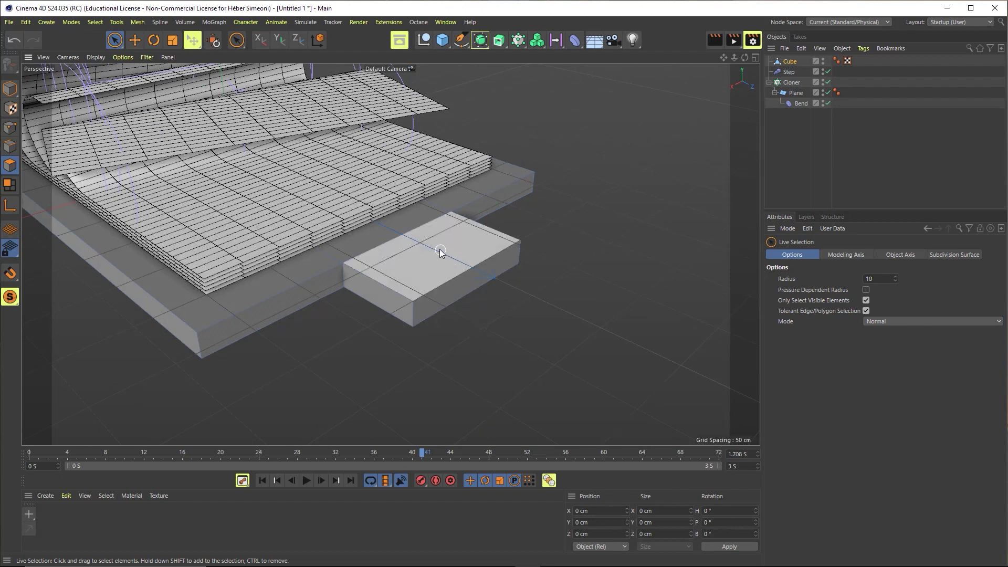
left_click(473, 269)
Orbit underneath and add the handle block's bottom face to the selection.
left_click_drag(130, 268, 117, 50)
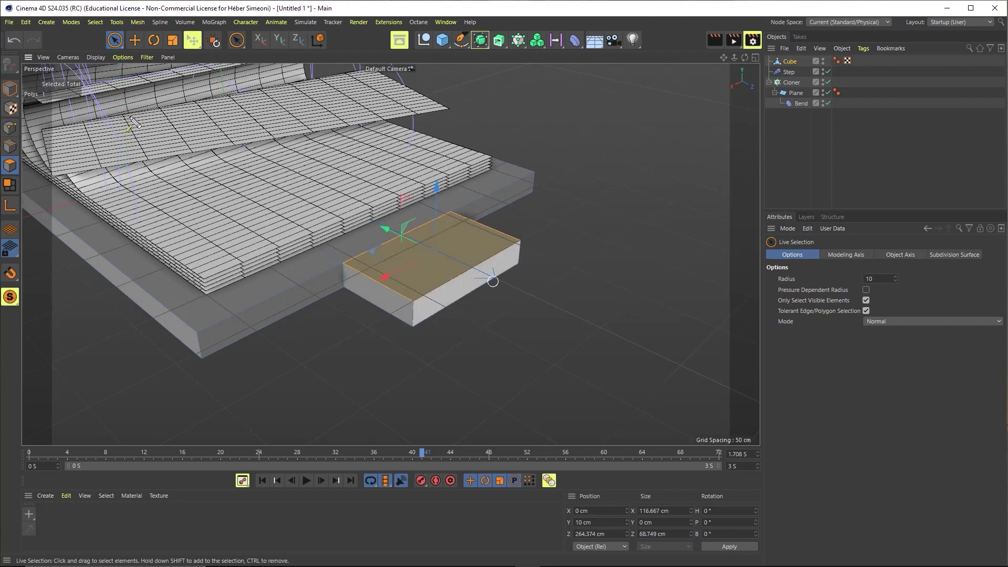
mouse_move(118, 199)
left_mouse_down()
mouse_move(118, 55)
mouse_move(137, 52)
left_mouse_up()
left_click_drag(101, 225, 116, 49)
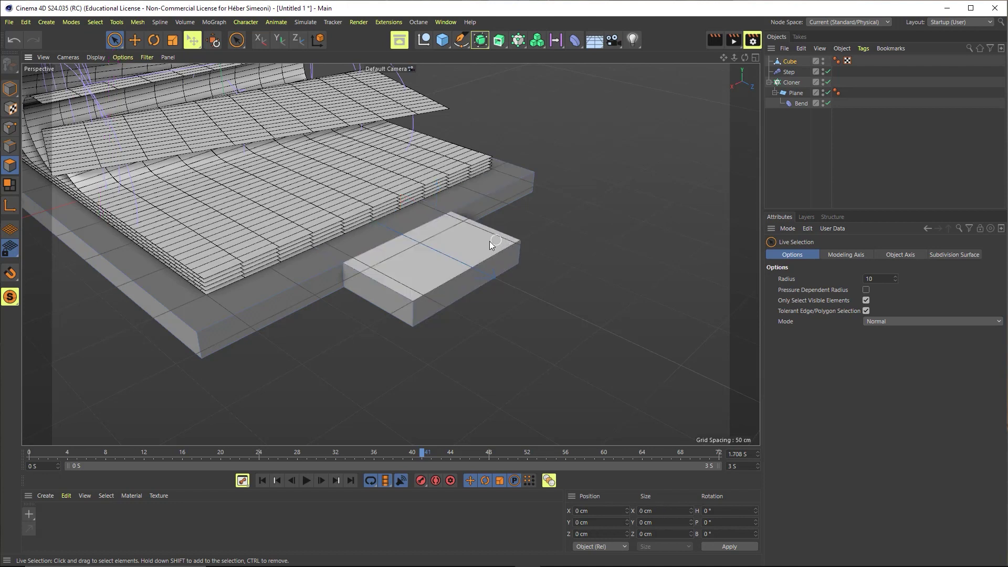
mouse_move(493, 336)
left_mouse_down("alt")
mouse_move(428, 257)
mouse_move(426, 186)
mouse_move(456, 269)
left_mouse_up("alt")
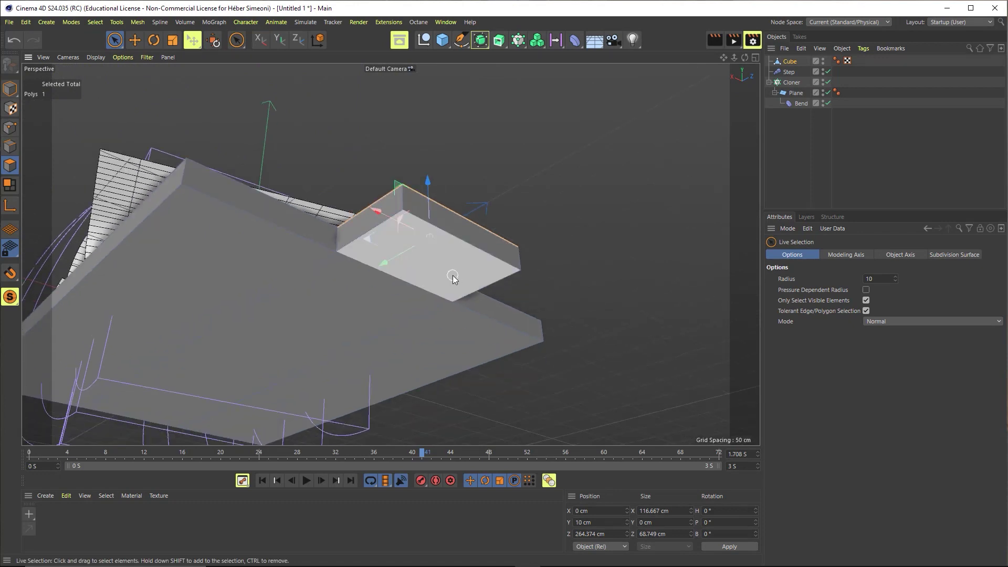
left_click(444, 264, "shift")
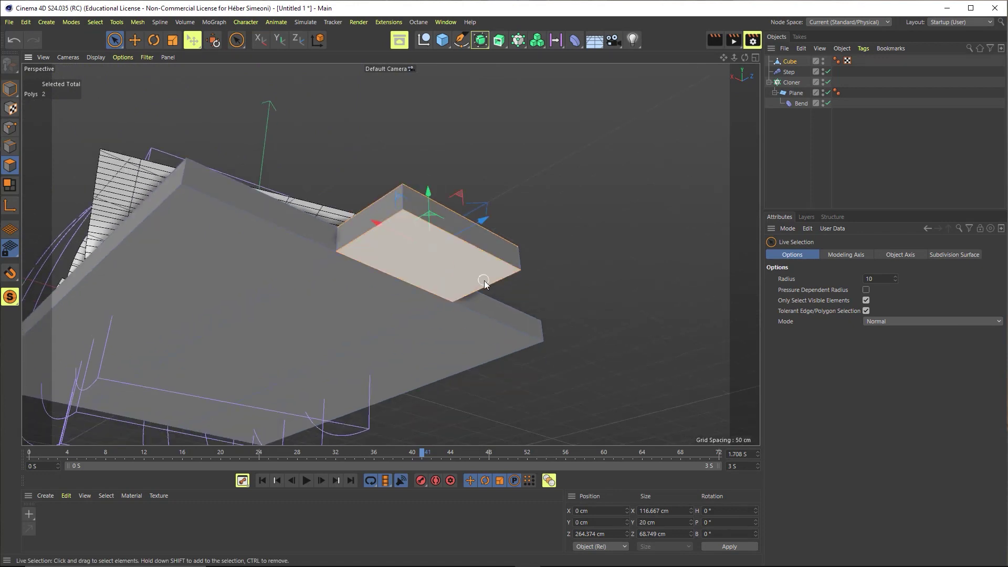
mouse_move(484, 284)
left_mouse_down("alt")
mouse_move(464, 337)
mouse_move(433, 290)
mouse_move(545, 218)
left_mouse_up("alt")
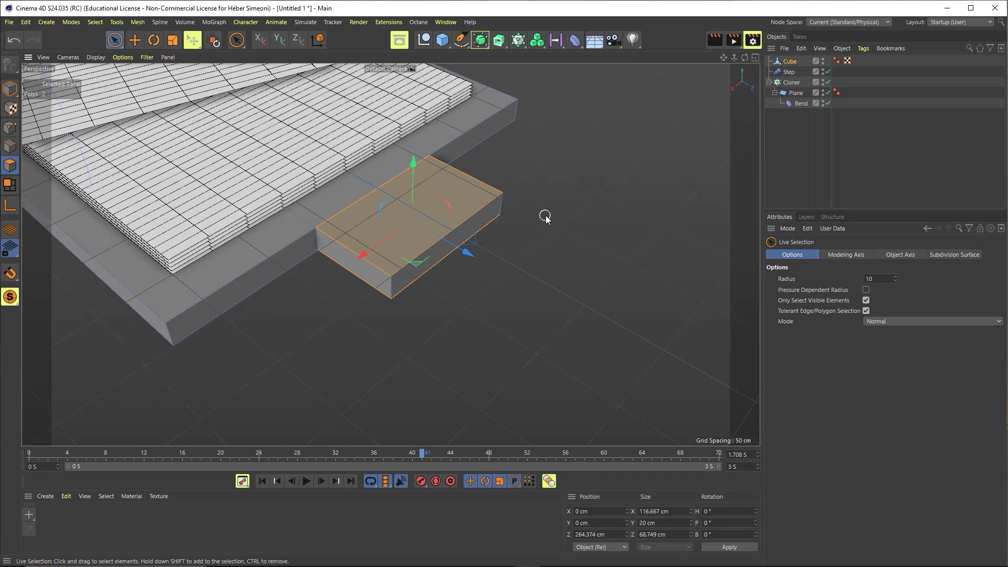
left_click_drag(556, 111, 423, 193)
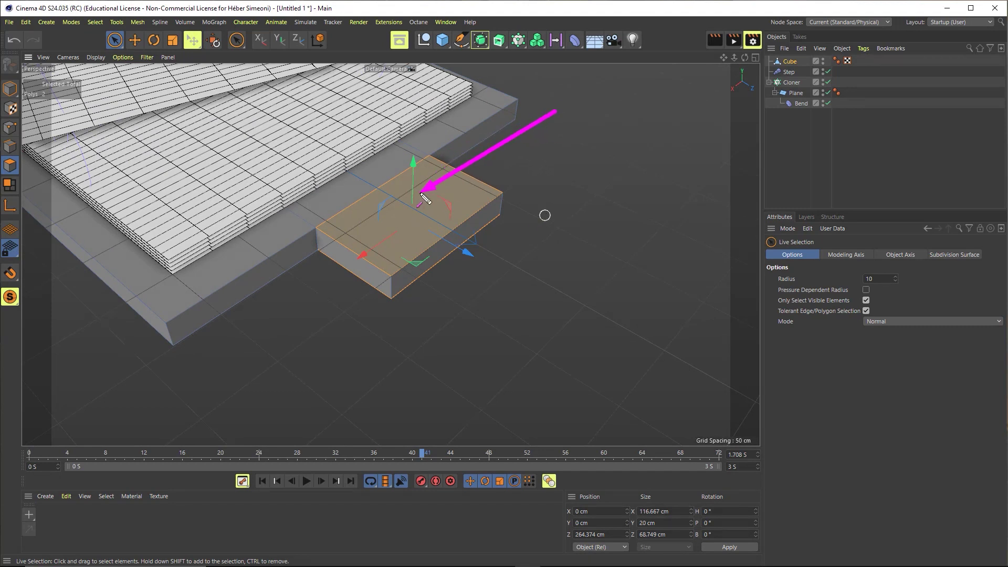
mouse_move(428, 156)
left_mouse_down()
mouse_move(500, 192)
mouse_move(399, 274)
mouse_move(314, 227)
mouse_move(427, 157)
mouse_move(446, 191)
mouse_move(411, 226)
mouse_move(369, 228)
mouse_move(423, 176)
mouse_move(428, 207)
mouse_move(409, 219)
mouse_move(435, 209)
left_mouse_up()
Apply Extrude Inner to the selected top and bottom faces of the handle block.
key("Escape")
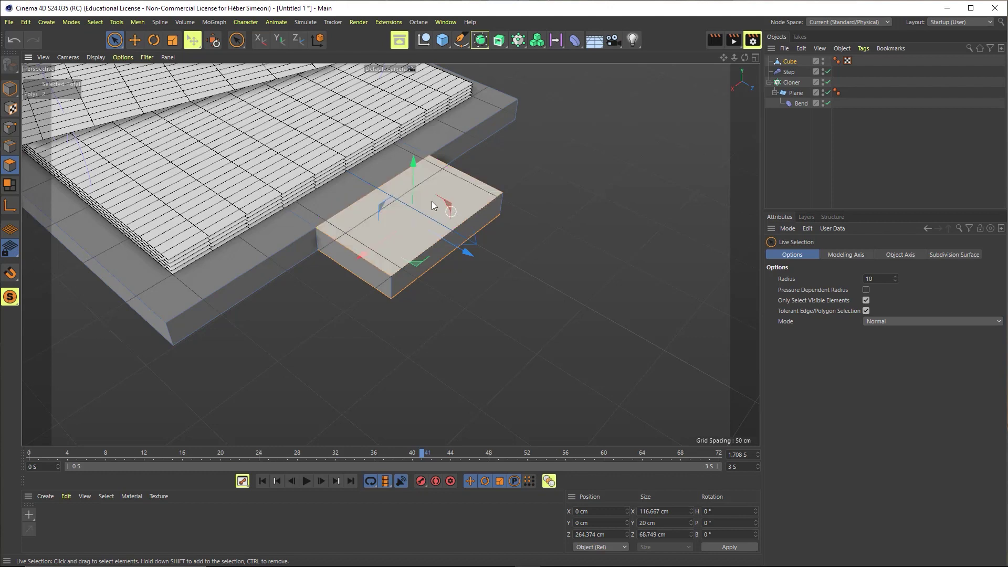
right_click(428, 189)
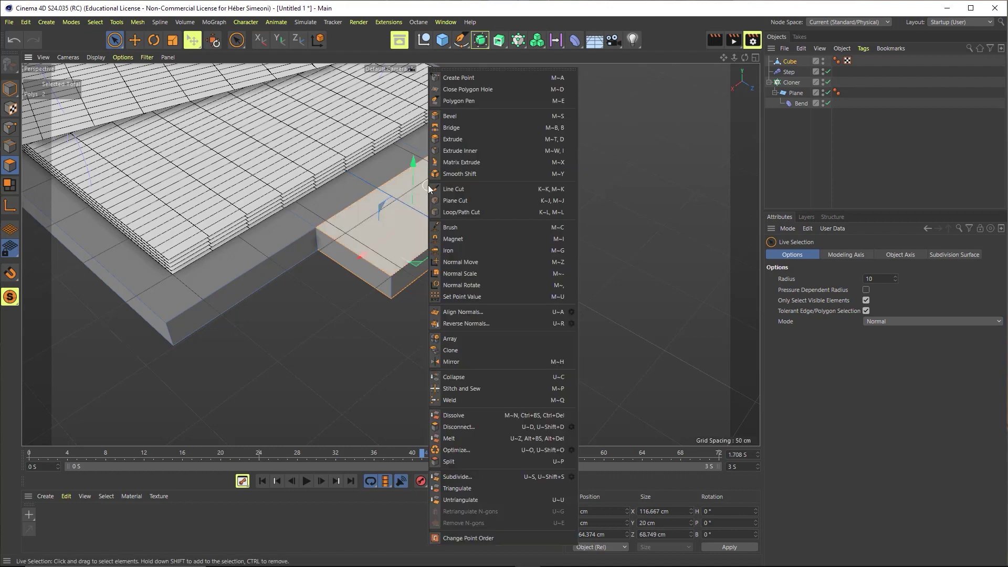
left_click(459, 151)
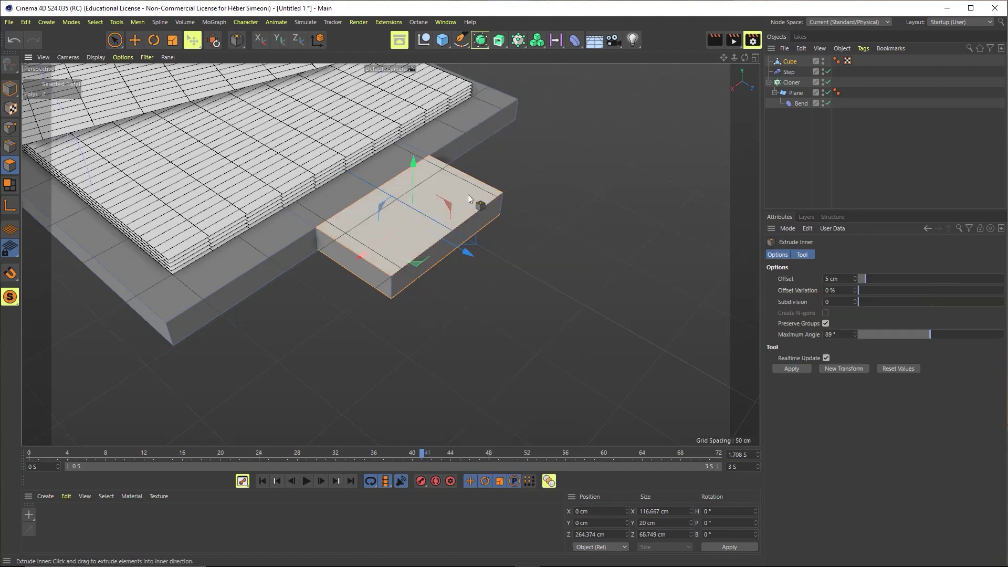
scroll(468, 194, "up", 3)
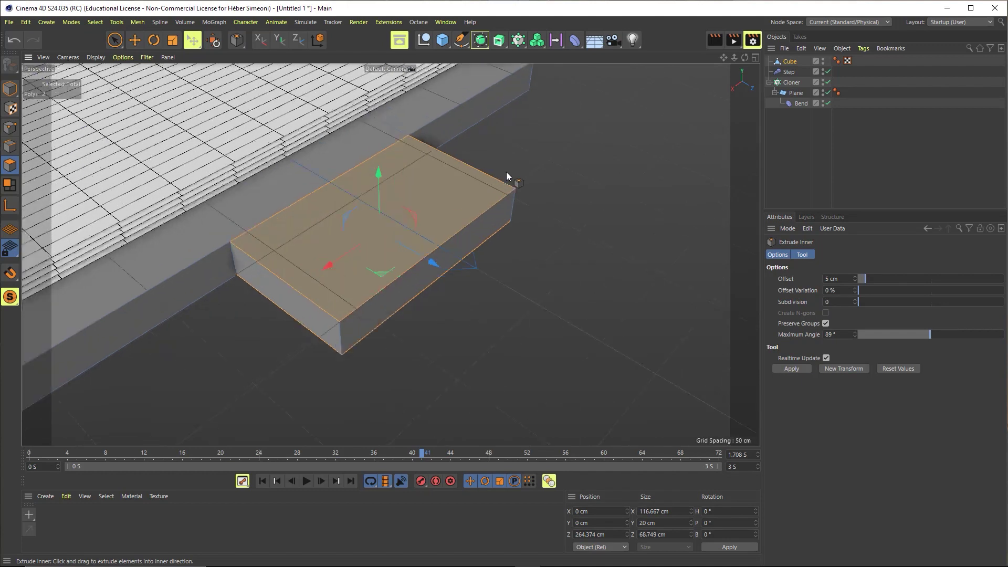
mouse_move(517, 225)
left_mouse_down()
mouse_move(525, 226)
mouse_move(486, 225)
mouse_move(472, 244)
mouse_move(473, 178)
mouse_move(468, 209)
left_mouse_up()
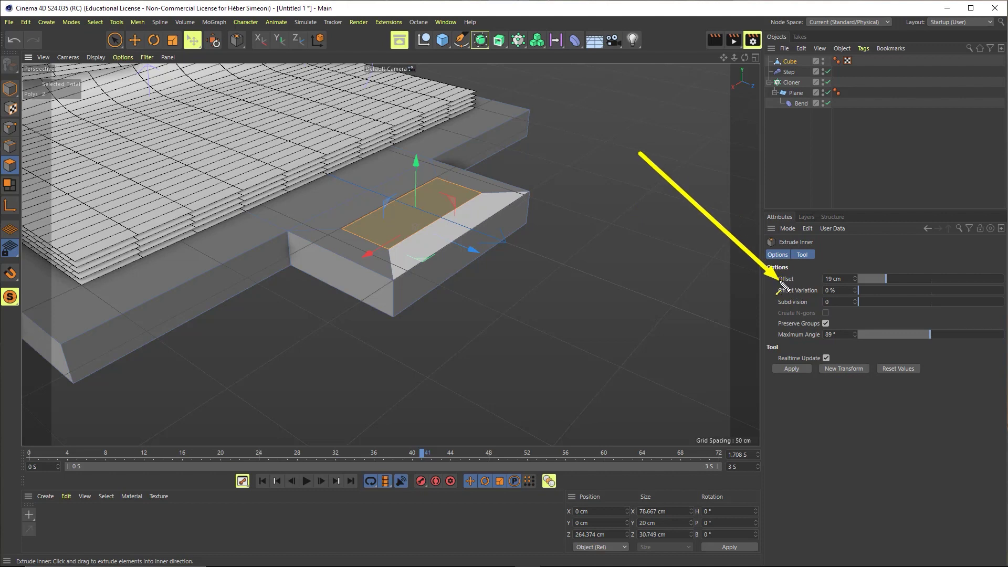
Set the Extrude Inner offset to 20 cm.
left_click_drag(894, 279, 886, 280)
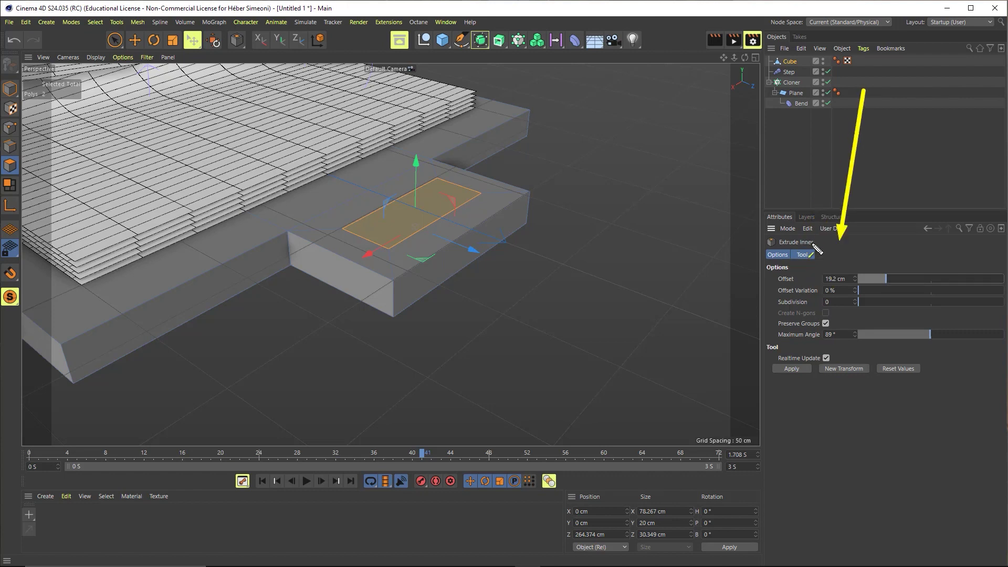
mouse_move(864, 89)
left_mouse_down()
mouse_move(898, 336)
mouse_move(827, 326)
mouse_move(807, 291)
left_mouse_up()
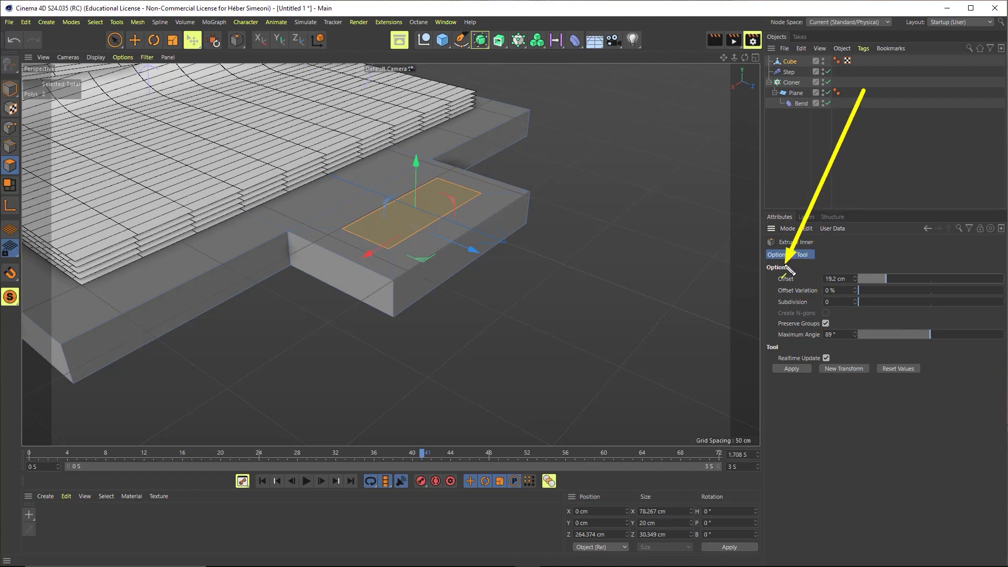
mouse_move(807, 290)
left_mouse_down()
mouse_move(455, 210)
mouse_move(832, 284)
left_mouse_up()
type("20")
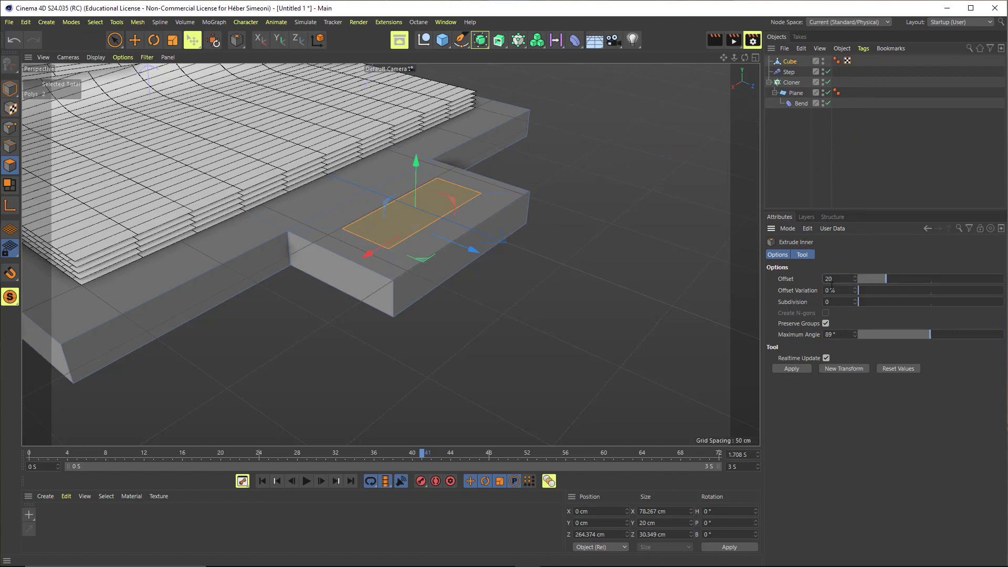
key("Return")
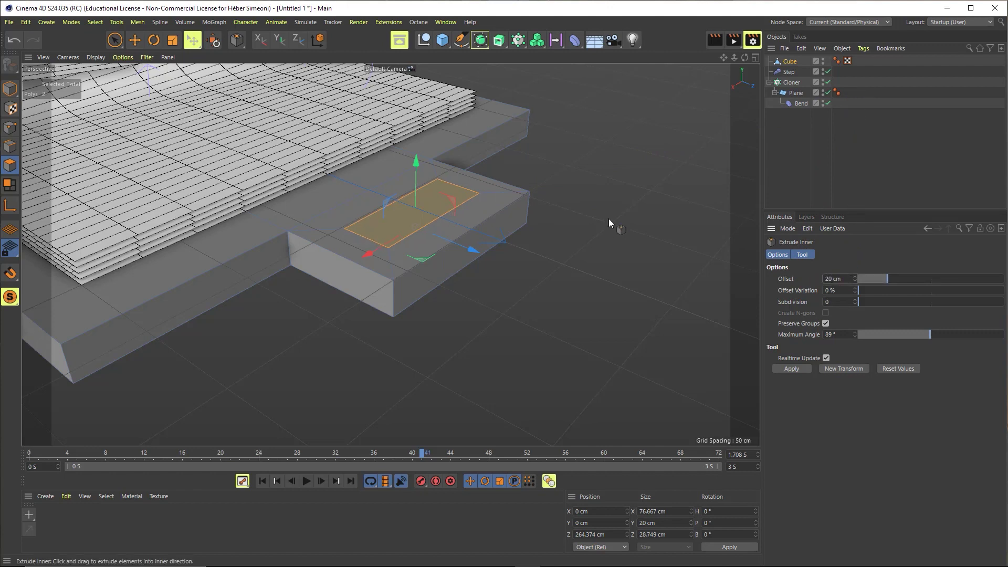
Delete the inset faces to open a slot through the handle.
middle_click_drag(388, 157, 406, 212, "alt")
left_click_drag(406, 212, 449, 257, "alt")
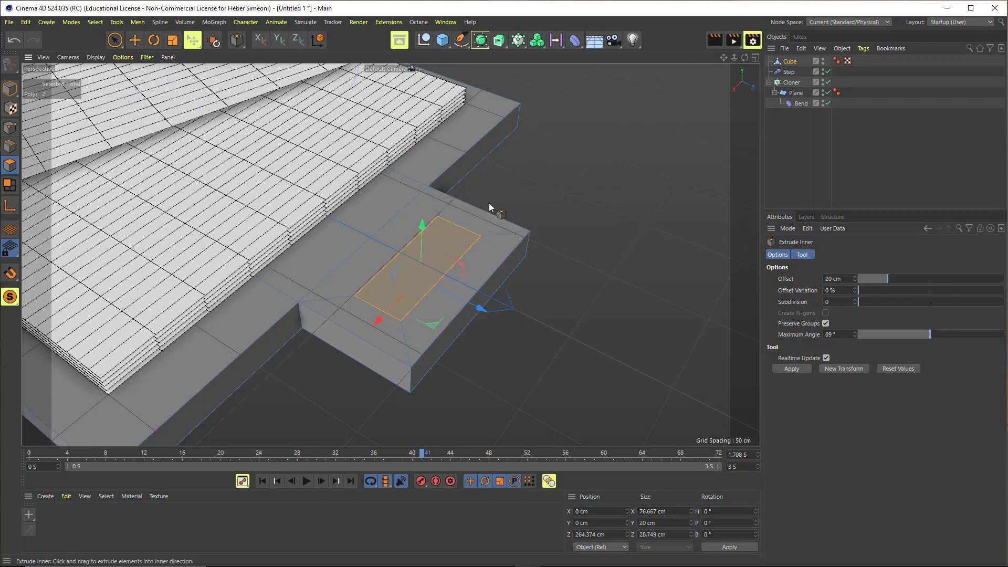
key("Delete")
Inspect and annotate the open rectangular slot through the handle block, then switch to Edge mode.
mouse_move(487, 211)
left_mouse_down("alt")
mouse_move(453, 242)
mouse_move(404, 164)
mouse_move(400, 117)
mouse_move(444, 266)
mouse_move(513, 194)
mouse_move(474, 197)
mouse_move(456, 233)
mouse_move(446, 211)
mouse_move(462, 268)
left_mouse_up("alt")
scroll(456, 233, "up", 5)
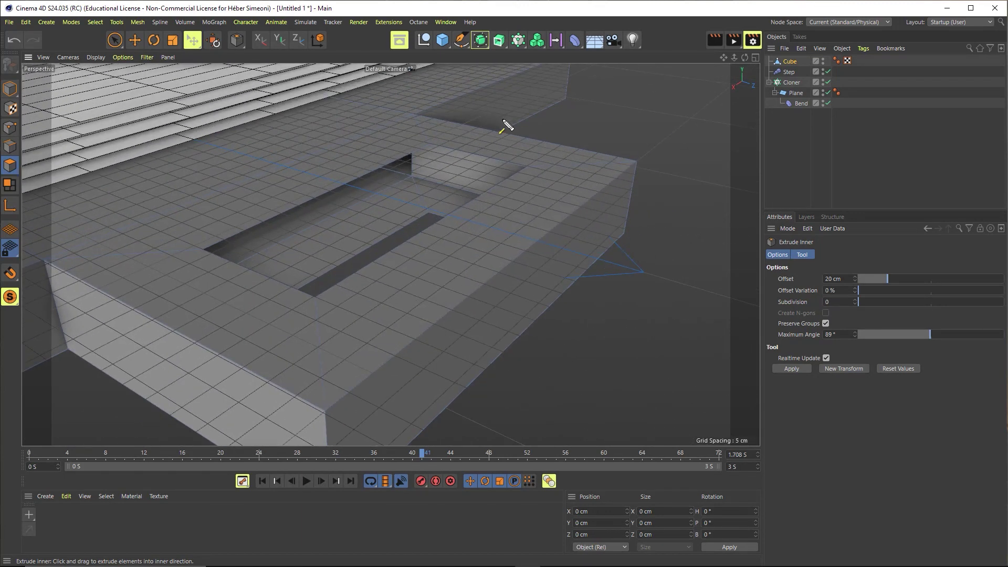
mouse_move(429, 140)
left_mouse_down()
mouse_move(524, 175)
mouse_move(316, 319)
mouse_move(348, 184)
mouse_move(426, 150)
left_mouse_up()
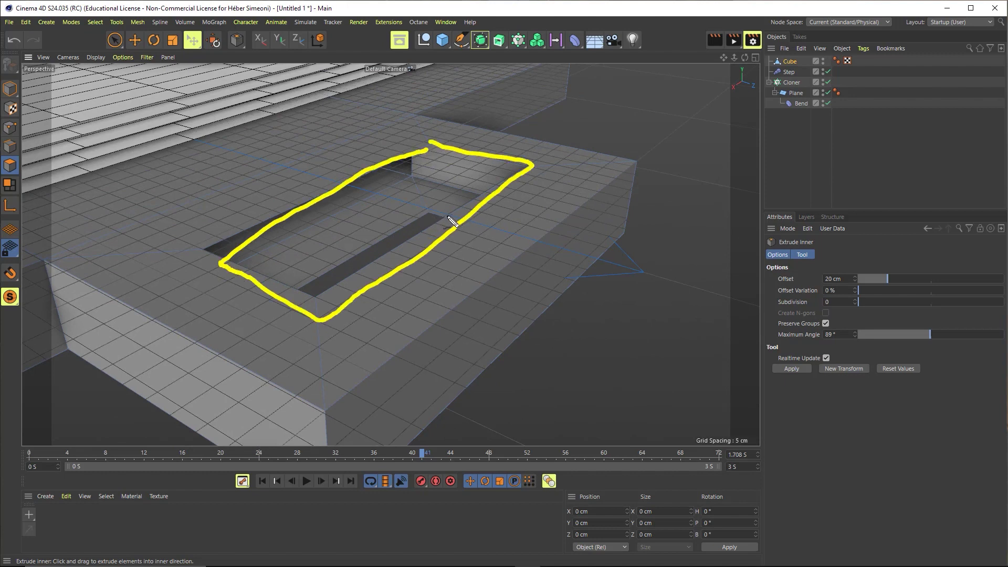
left_click_drag(441, 217, 303, 288)
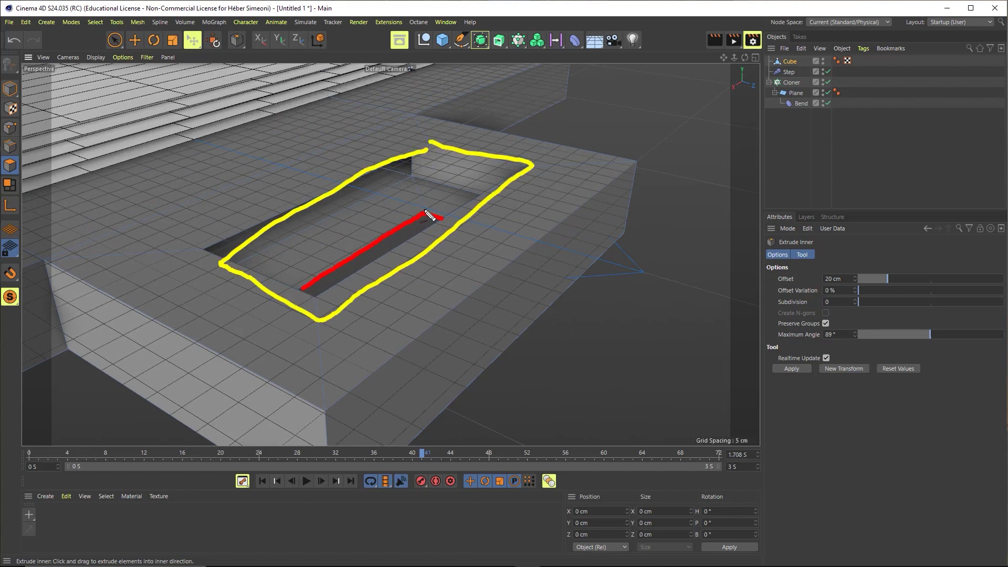
left_click_drag(432, 141, 427, 218)
left_click_drag(331, 99, 254, 117)
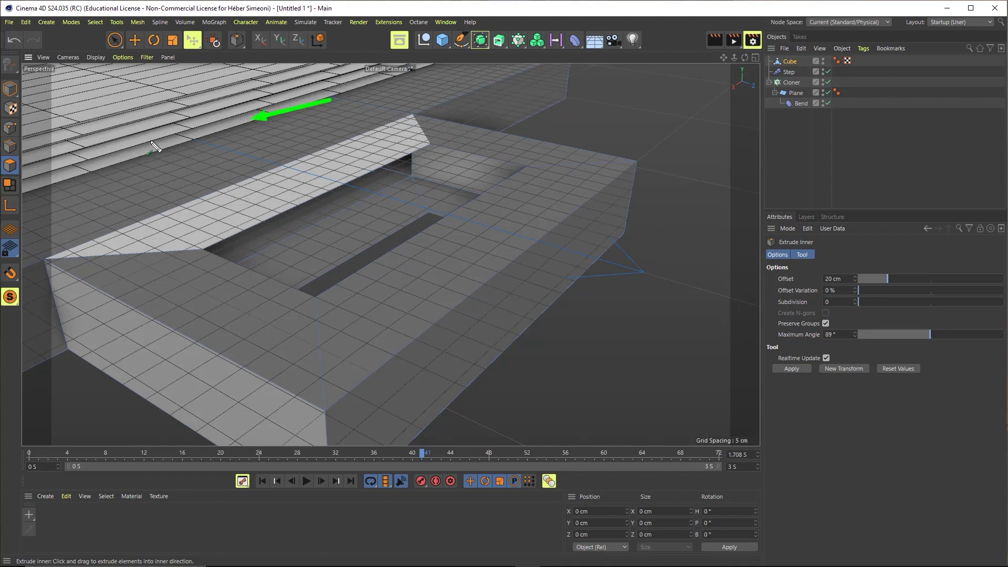
left_click(13, 151)
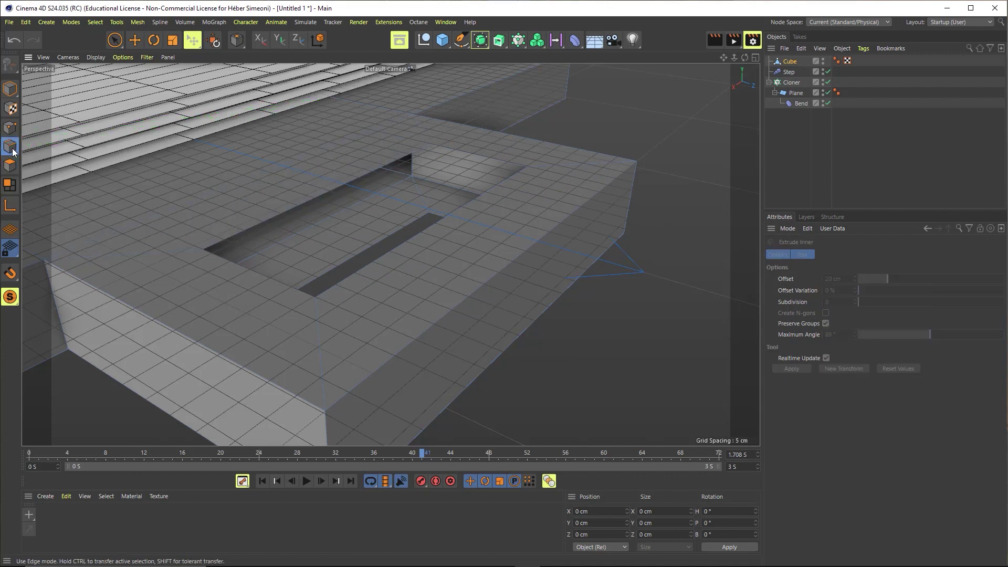
Orbit to view the slot and switch to Loop Selection (U~L).
scroll(320, 191, "down", 5)
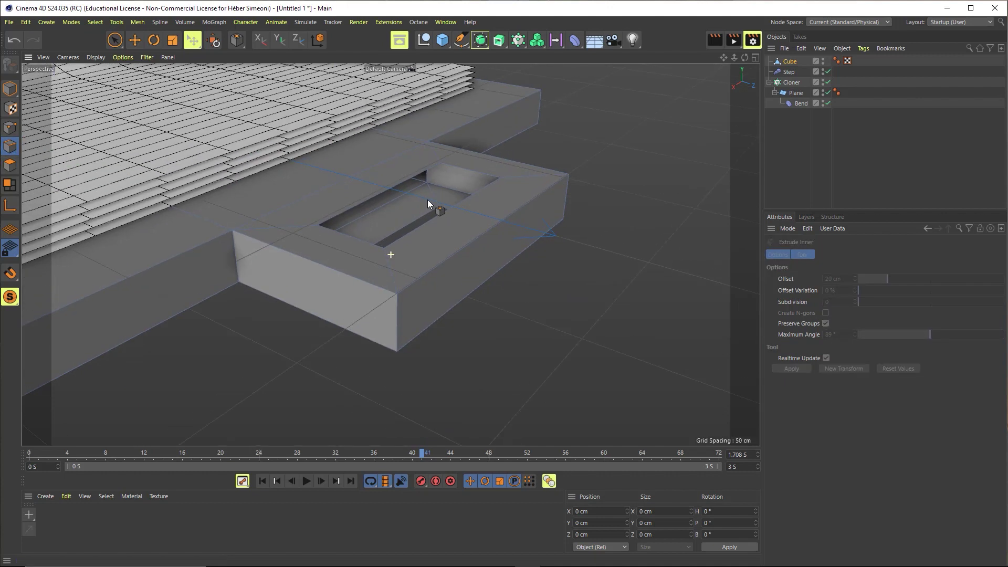
mouse_move(427, 200)
left_mouse_down("alt")
mouse_move(439, 202)
mouse_move(433, 216)
left_mouse_up("alt")
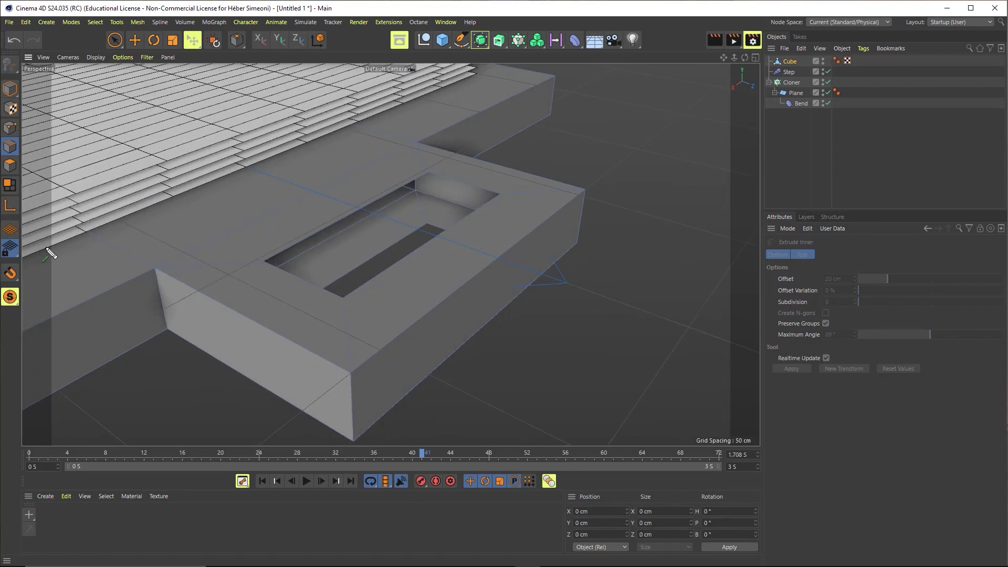
left_click(95, 22)
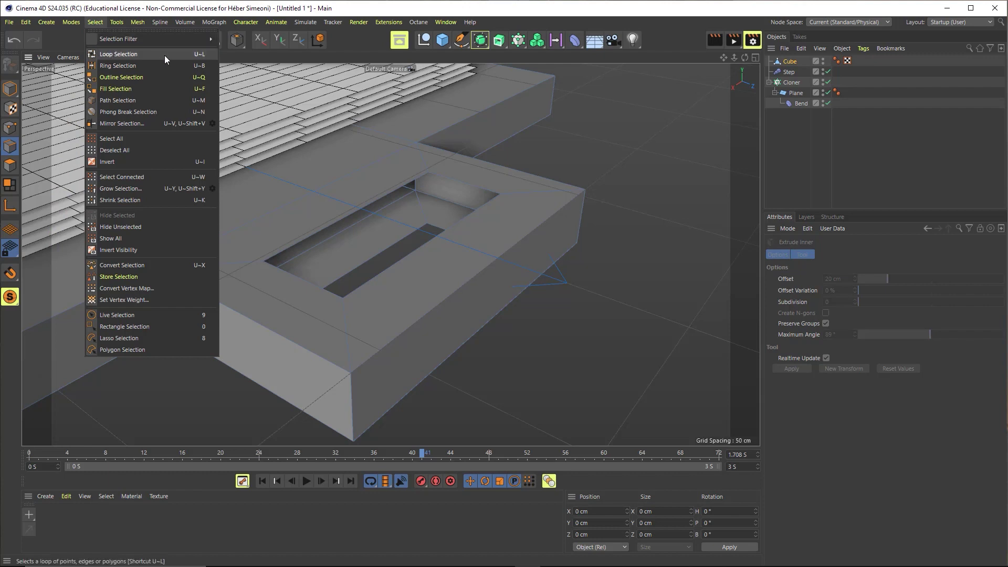
left_click(201, 56)
key("u")
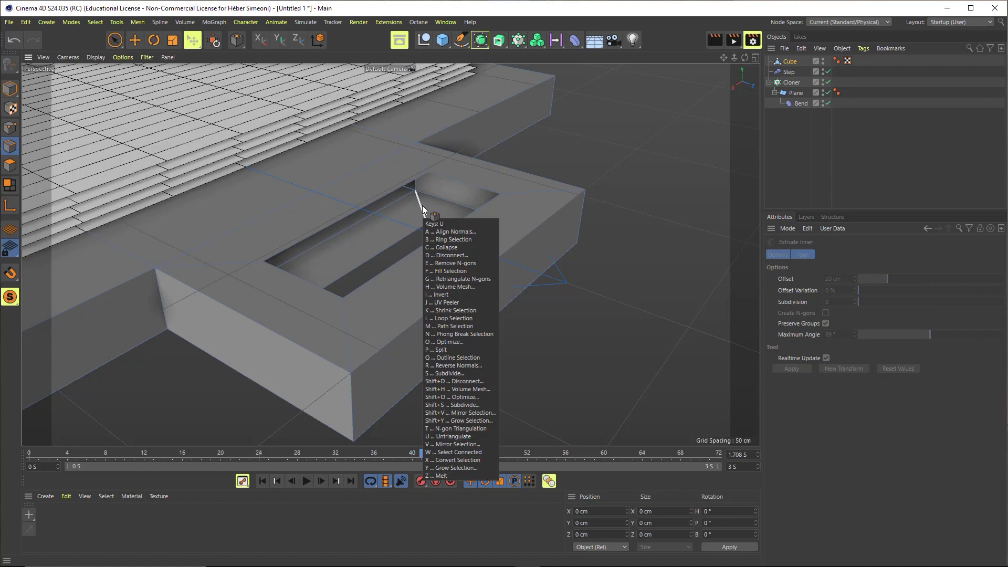
key("l")
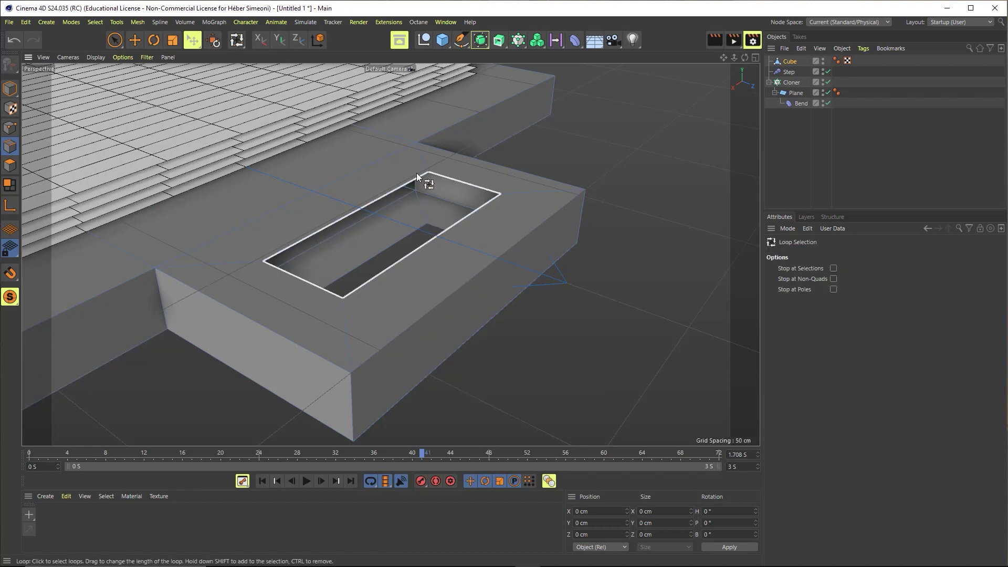
Select the four-edge loop around the slot's top rim with the Move tool active.
left_click(445, 174)
left_click(452, 152)
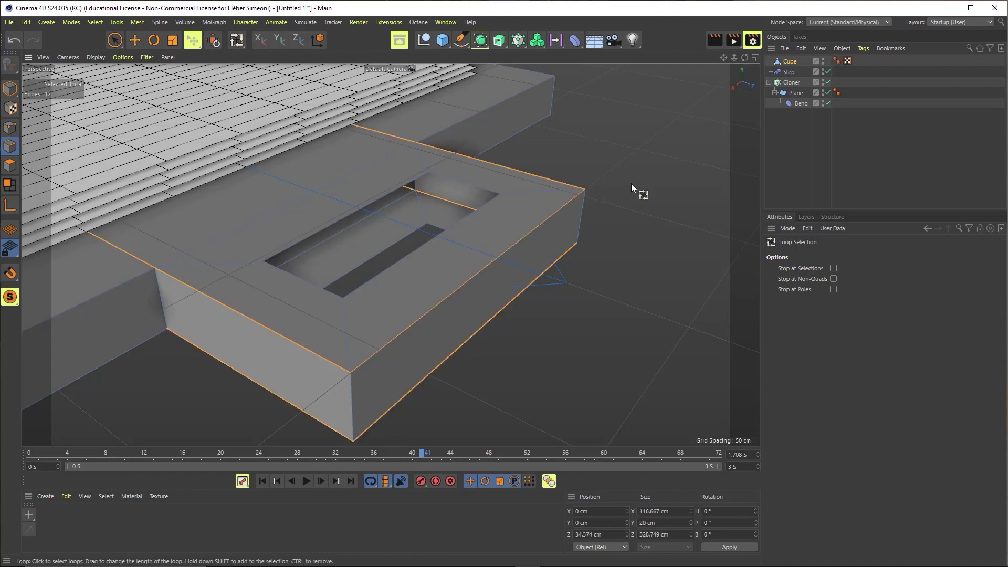
left_click(462, 183)
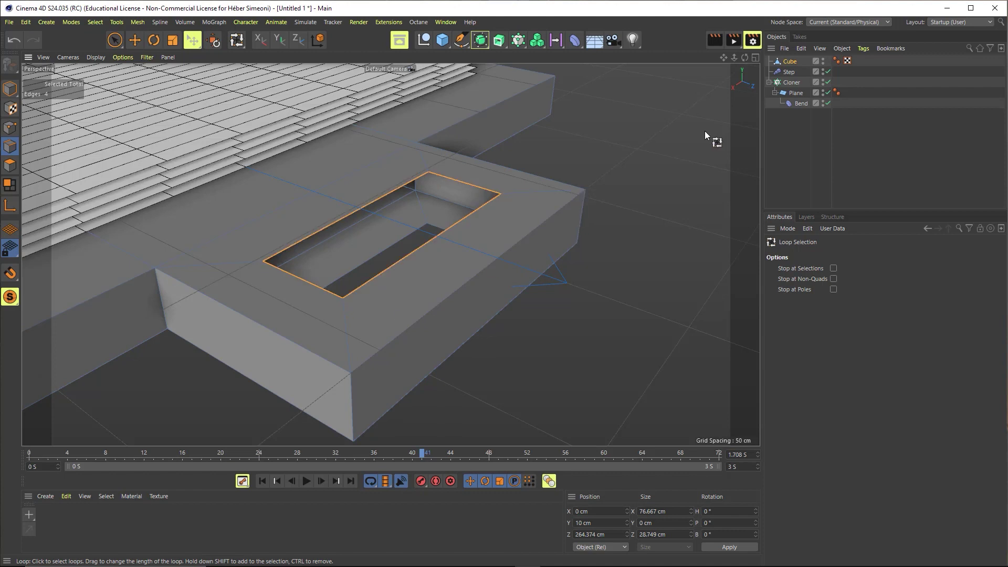
left_click(138, 42)
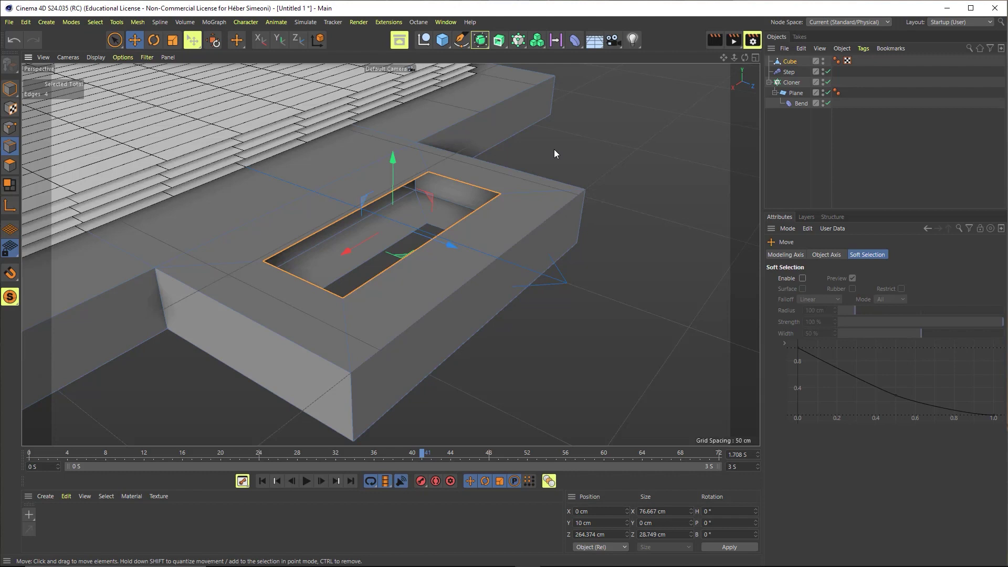
Nudge the slot's rim loop slightly lower, then zoom and tilt to look into the slot.
scroll(525, 168, "up", 2)
scroll(480, 193, "up", 1)
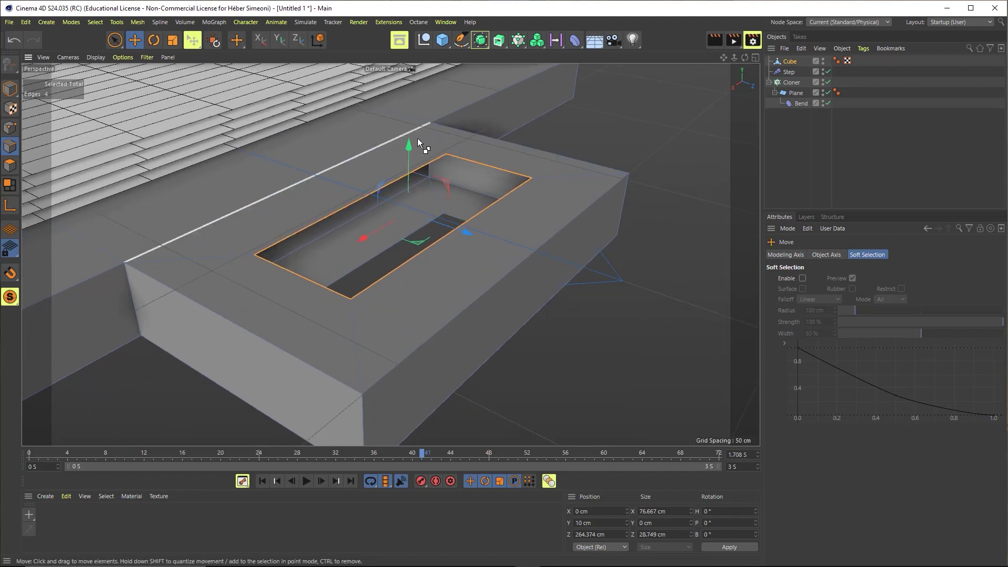
left_click_drag(411, 145, 409, 158)
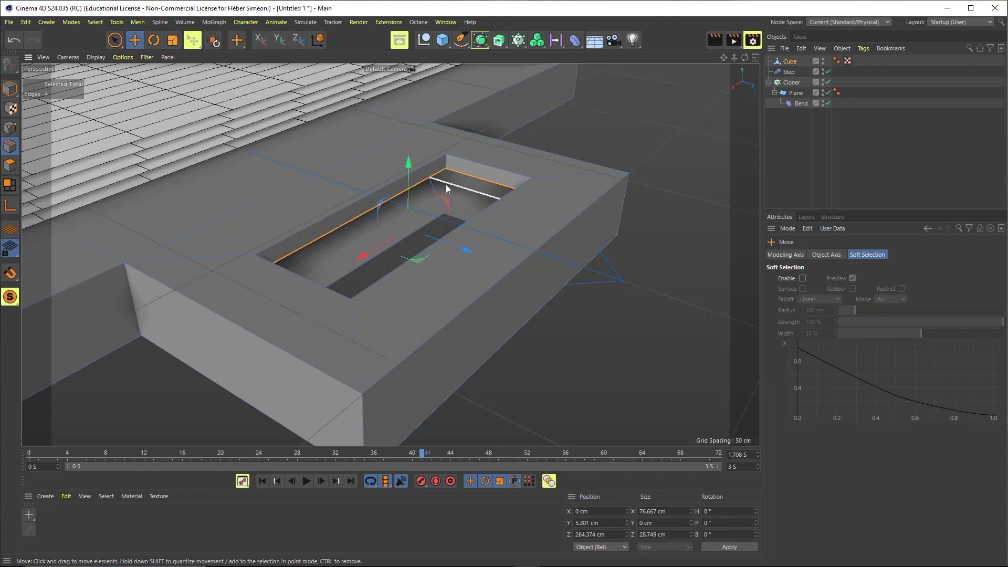
scroll(493, 184, "up", 3)
left_click_drag(523, 163, 481, 156, "alt")
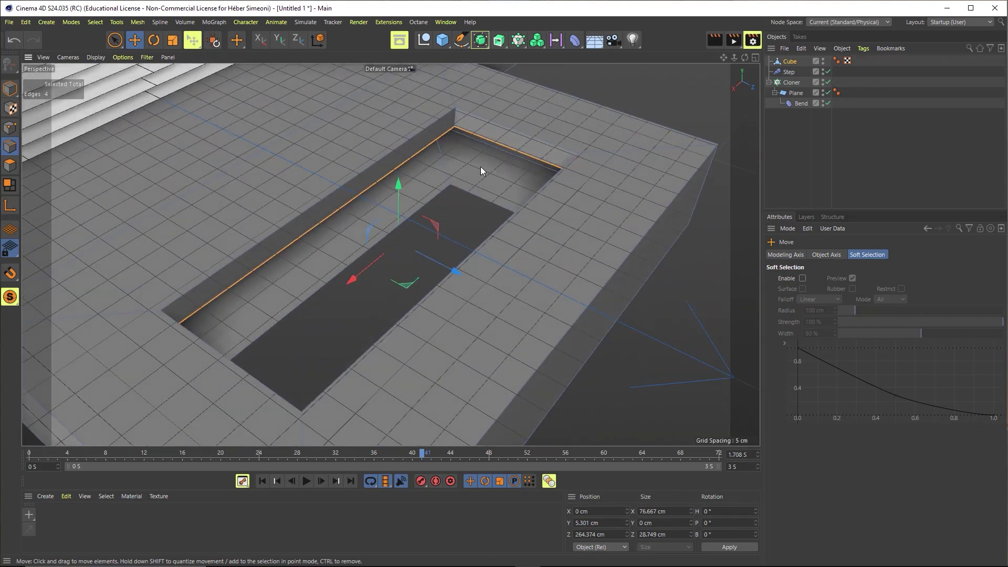
scroll(482, 161, "down", 2)
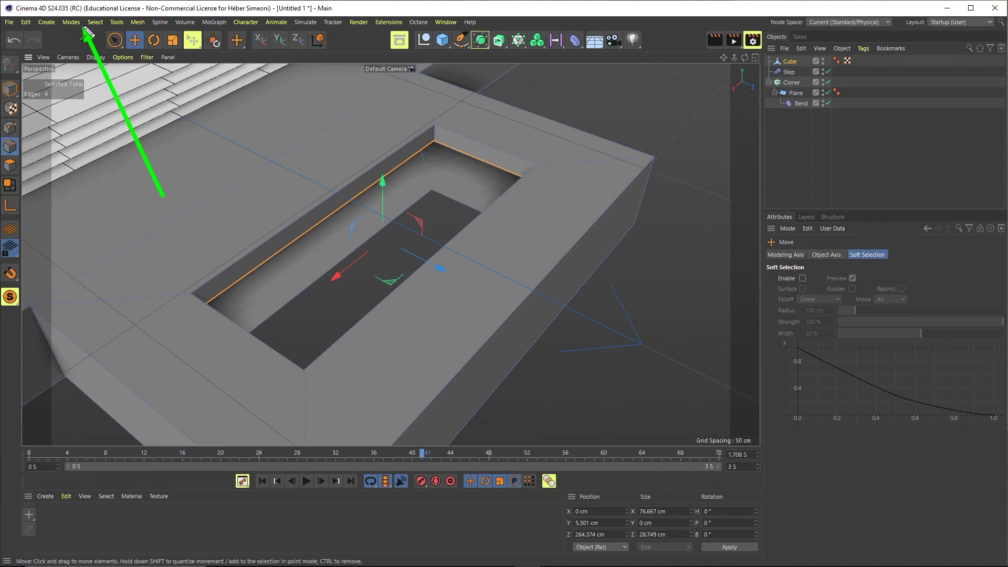
Loop-select the slot's upper and lower inner edge loops, eight edges in total.
left_click(99, 24)
left_click(119, 54)
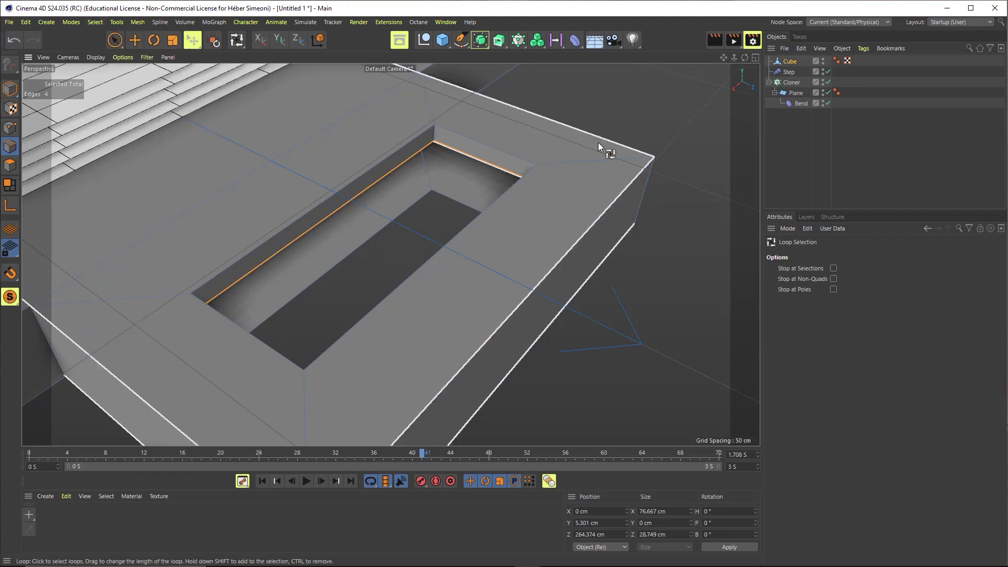
left_click(394, 160)
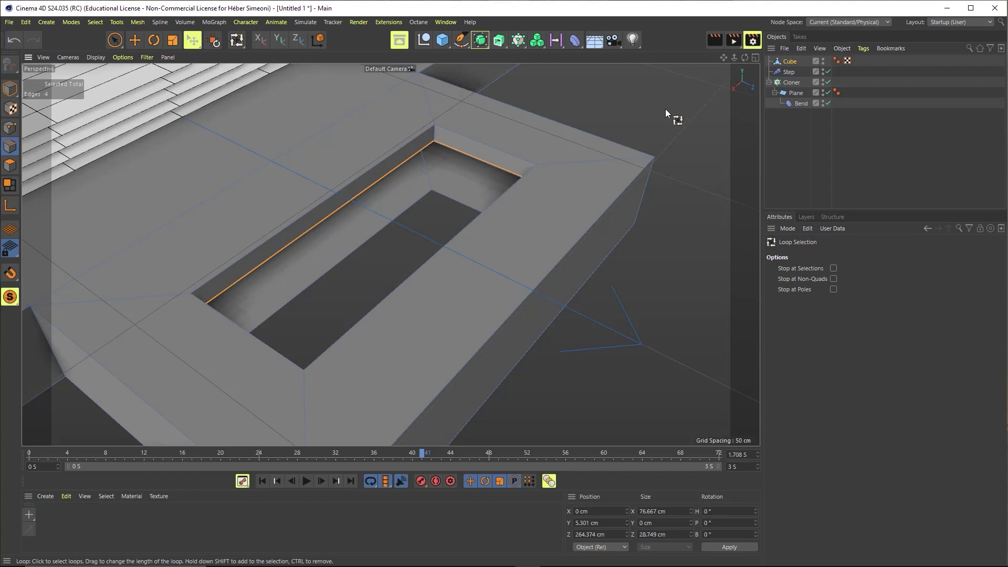
left_click(423, 193, "shift")
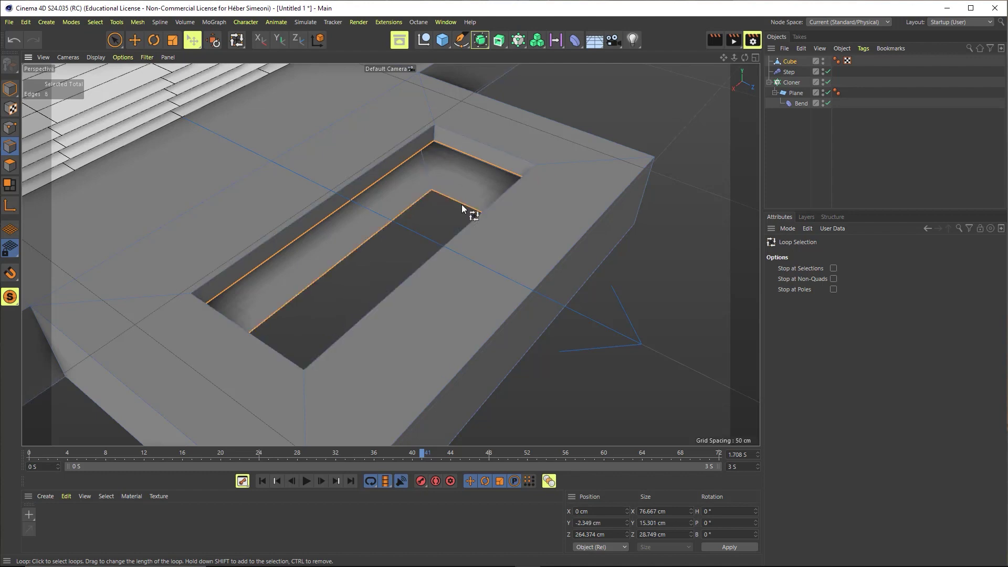
scroll(447, 197, "up", 5)
mouse_move(443, 208)
left_mouse_down("alt")
mouse_move(409, 134)
mouse_move(423, 178)
left_mouse_up("alt")
scroll(423, 178, "up", 4)
scroll(439, 190, "up", 2)
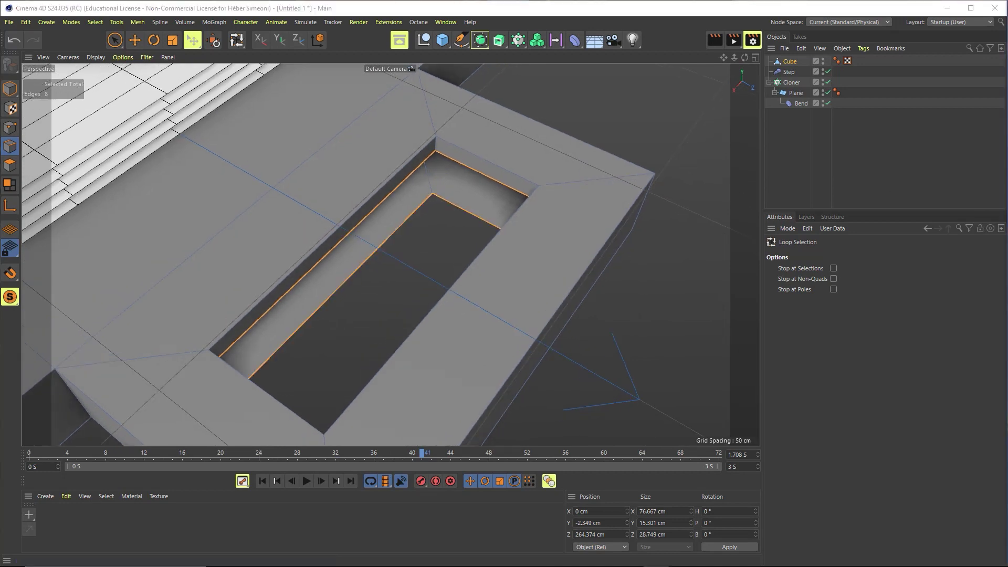
right_click(428, 157)
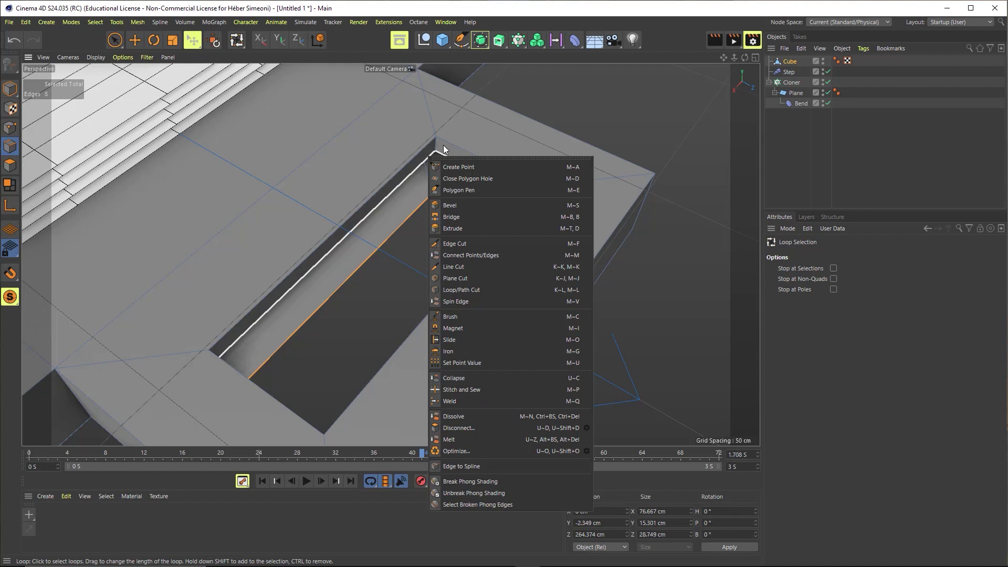
left_click(448, 135)
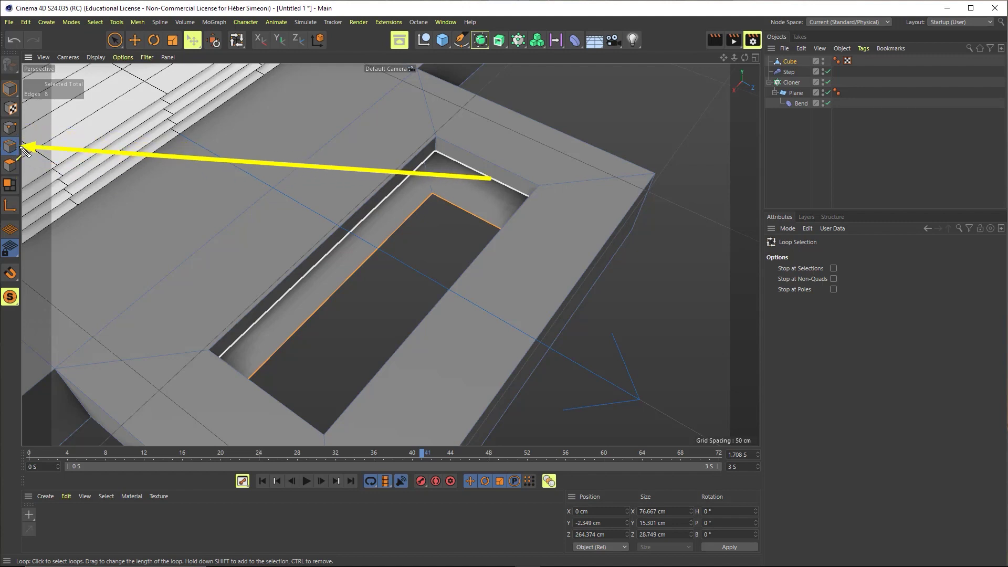
left_click(455, 157, "shift")
right_click(452, 153)
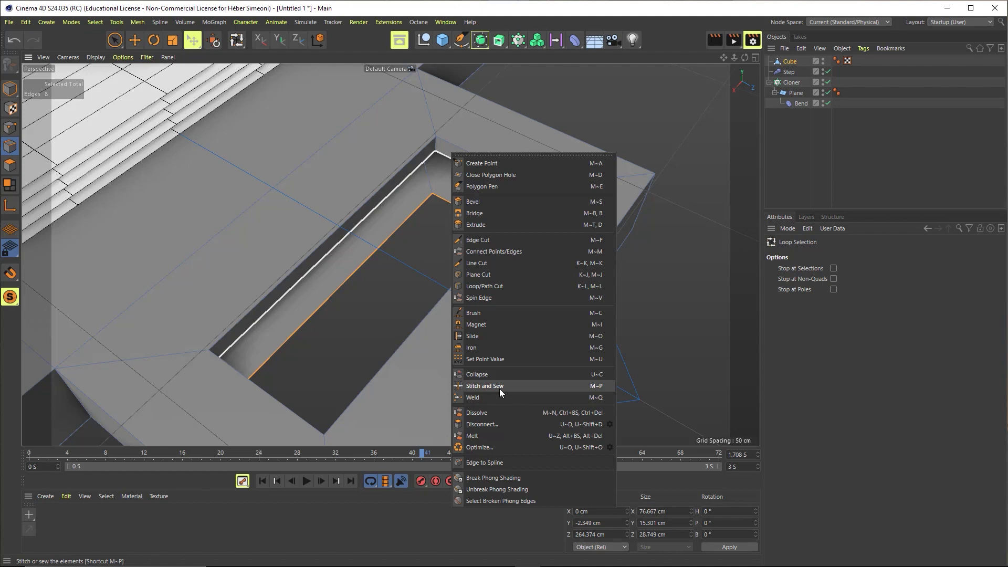
left_click(500, 388)
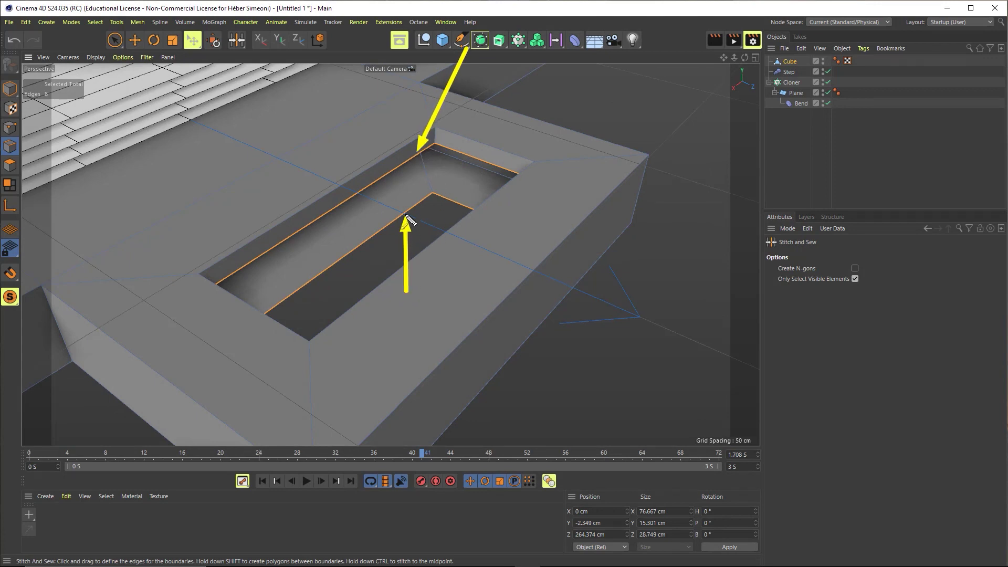
left_click_drag(414, 157, 412, 204)
mouse_move(475, 194)
left_mouse_down("alt")
mouse_move(464, 173)
mouse_move(453, 228)
left_mouse_up("alt")
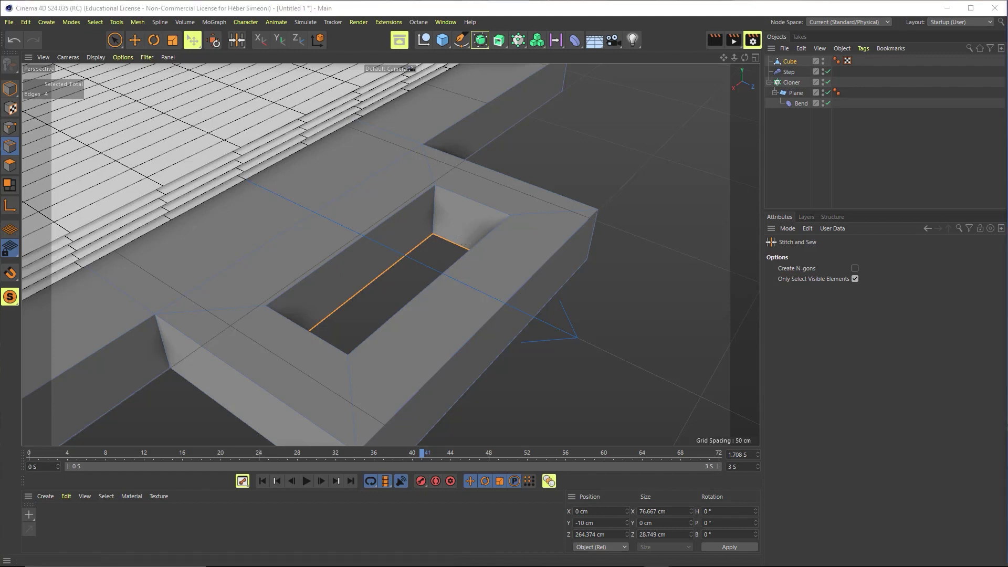
left_click_drag(577, 237, 522, 174)
key("u")
key("l")
key("ctrl+z")
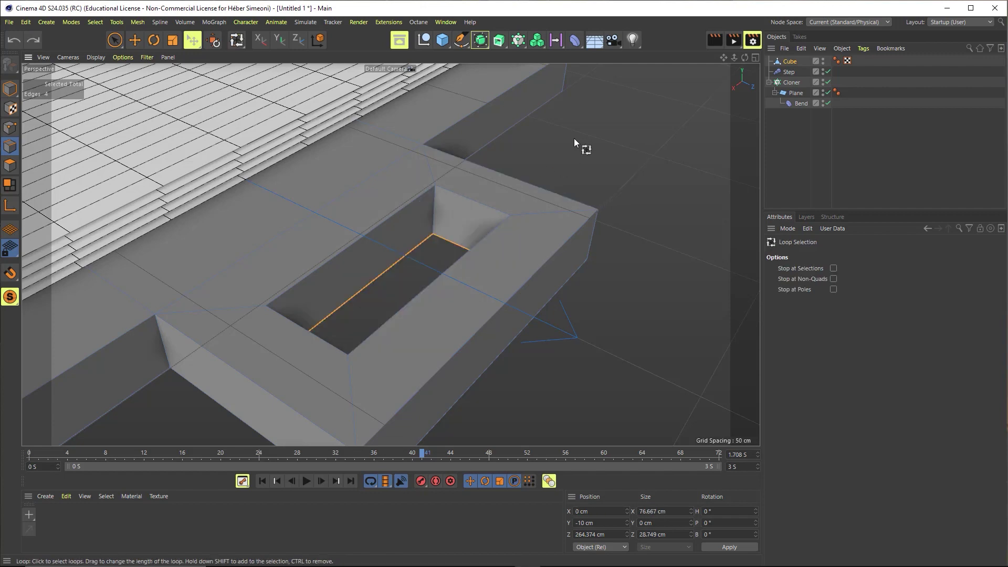
left_click(574, 138)
left_click_drag(573, 135, 483, 139, "alt")
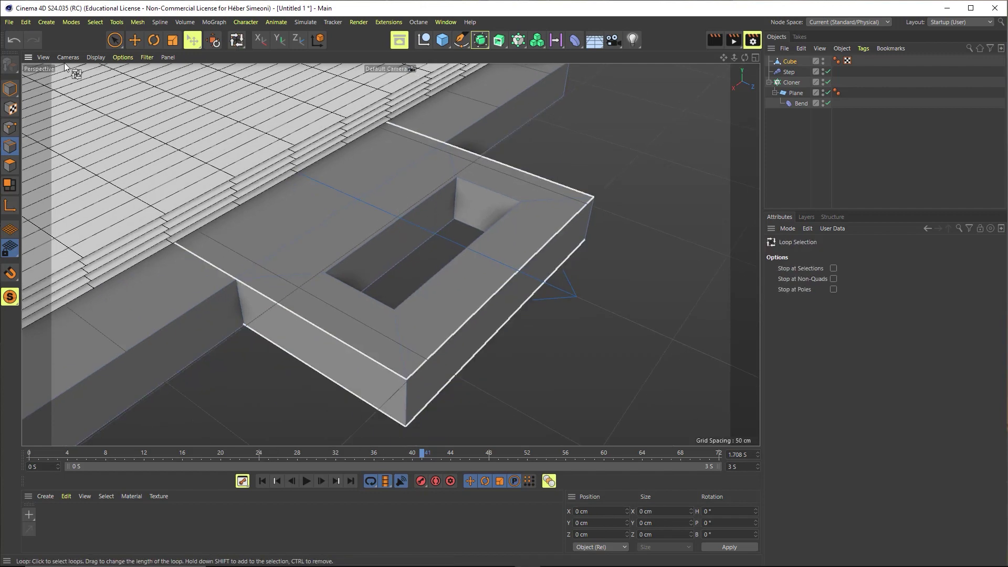
key("9")
scroll(426, 189, "down", 5)
scroll(525, 207, "up", 3)
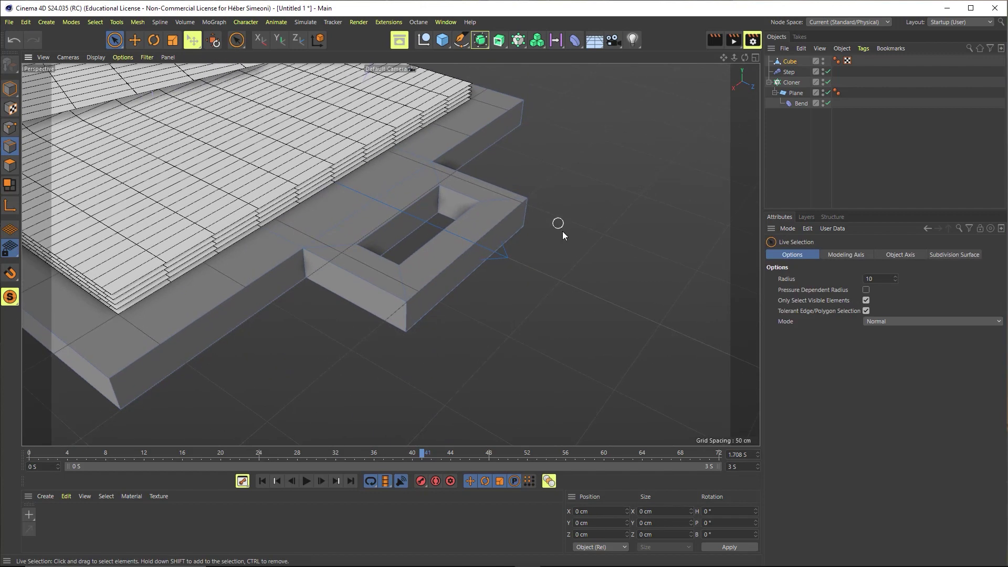
scroll(562, 235, "down", 4)
mouse_move(390, 185)
left_mouse_down("alt")
mouse_move(464, 290)
mouse_move(374, 240)
left_mouse_up("alt")
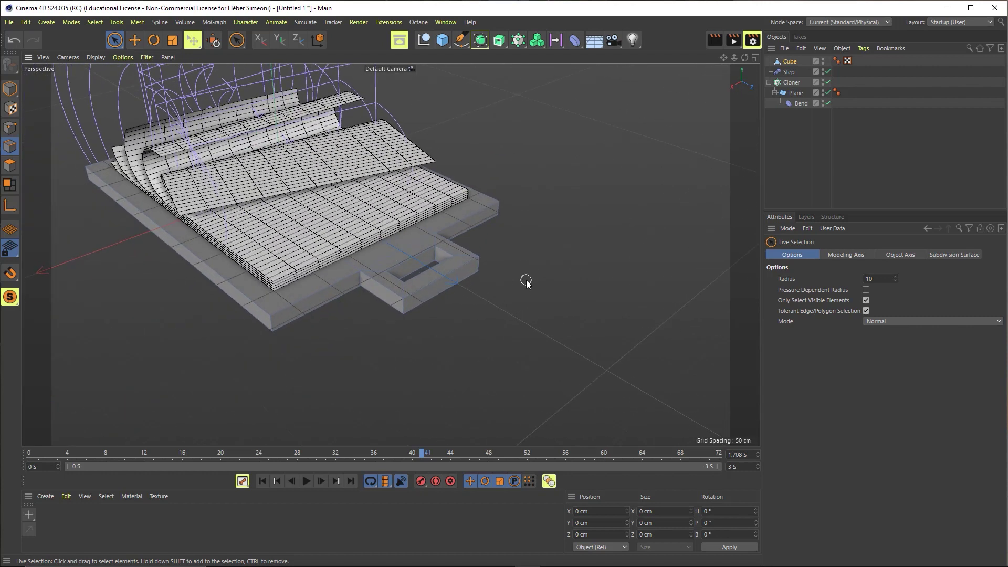
left_click_drag(558, 221, 445, 263)
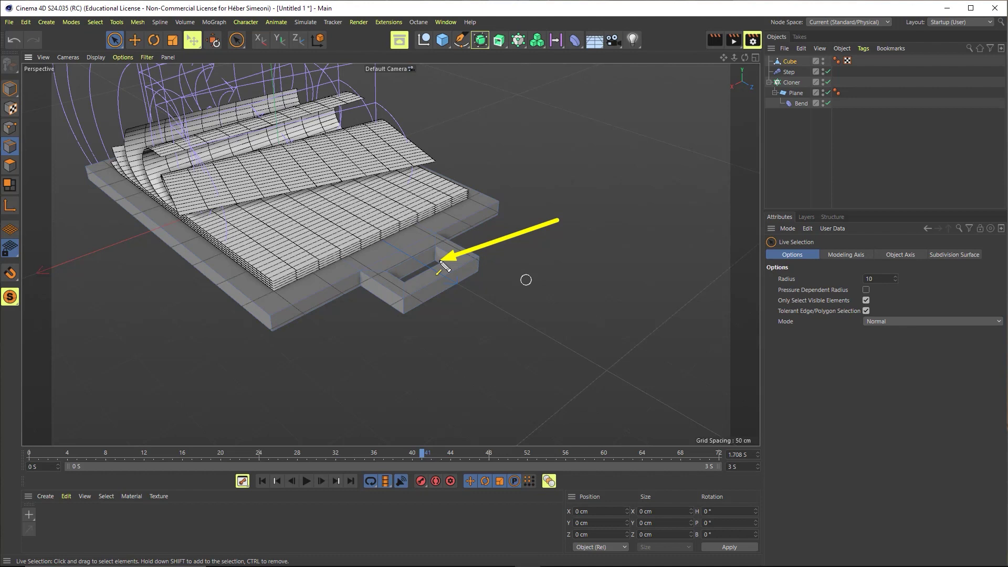
scroll(420, 241, "up", 2)
mouse_move(420, 240)
left_mouse_down("alt")
mouse_move(522, 219)
mouse_move(487, 212)
left_mouse_up("alt")
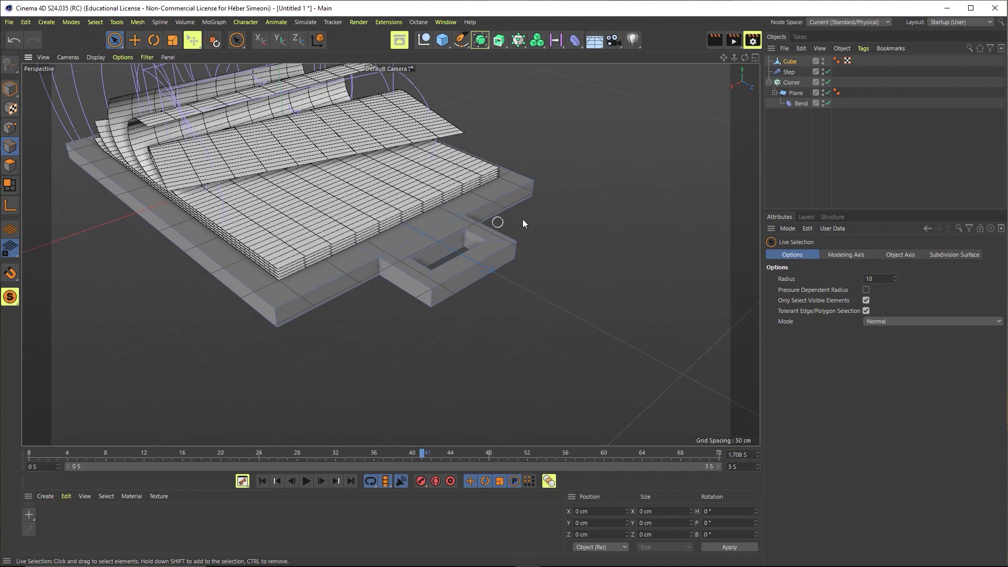
scroll(487, 212, "up", 3)
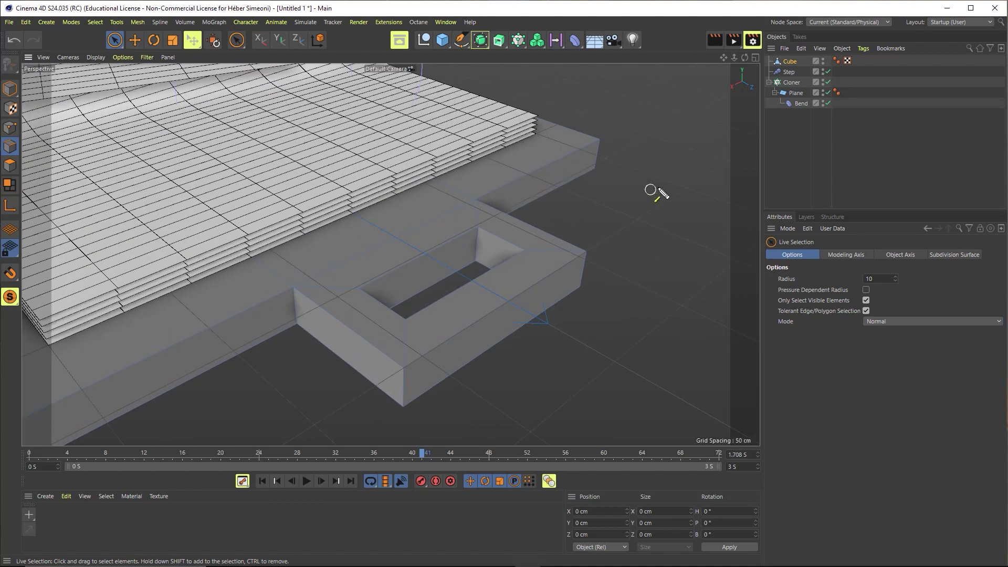
left_click_drag(706, 94, 601, 139)
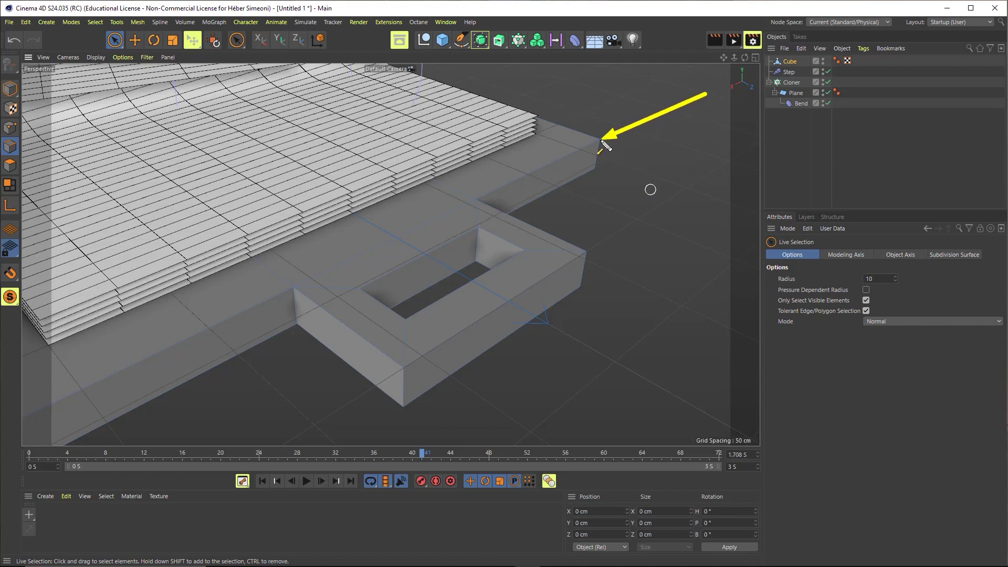
left_click_drag(639, 223, 589, 251)
scroll(650, 190, "down", 3)
left_click_drag(525, 149, 549, 196, "alt")
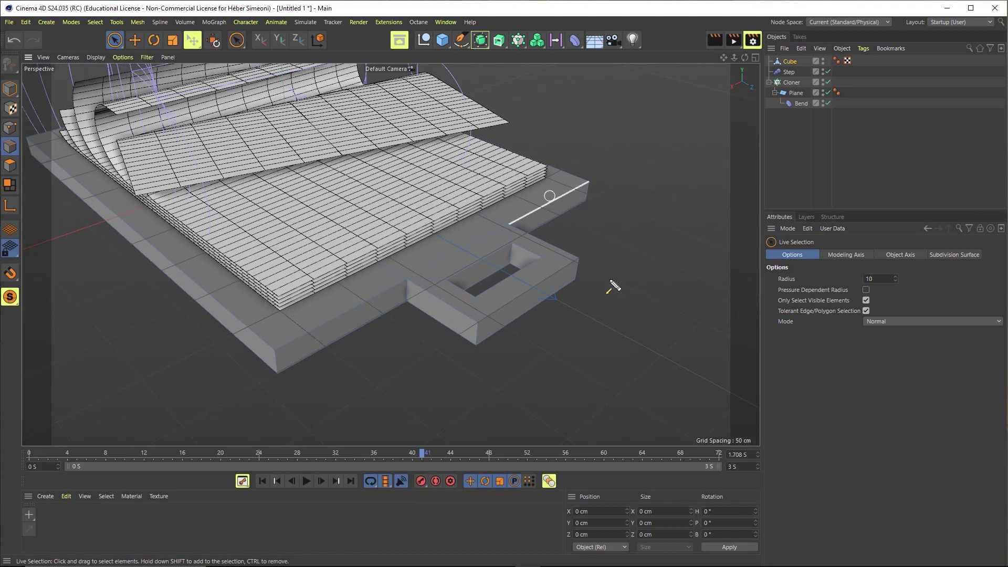
left_click_drag(610, 280, 579, 47)
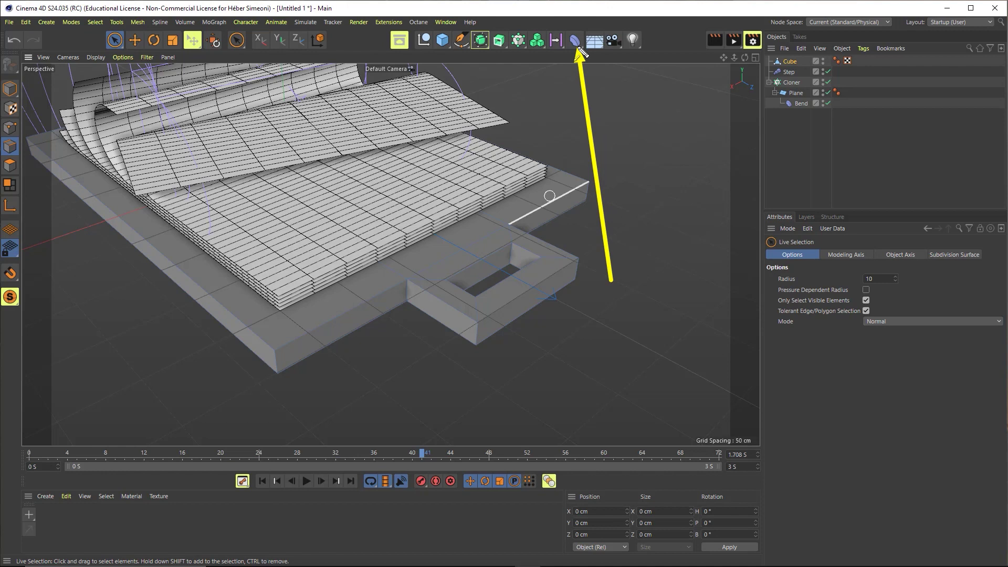
Add a Bevel deformer and parent it under the tray Cube.
left_click(577, 43)
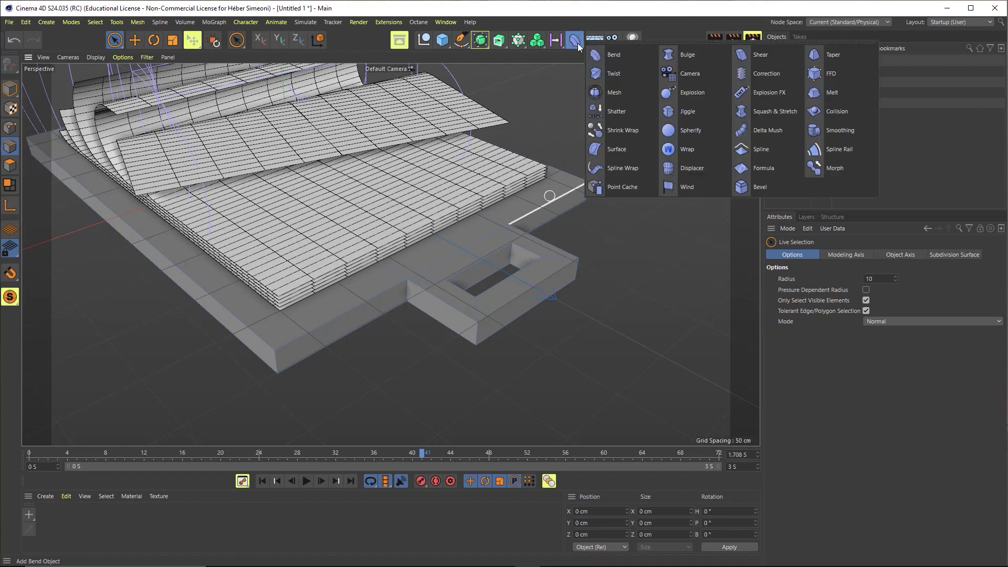
left_click(764, 188)
left_click_drag(553, 192, 638, 192, "alt")
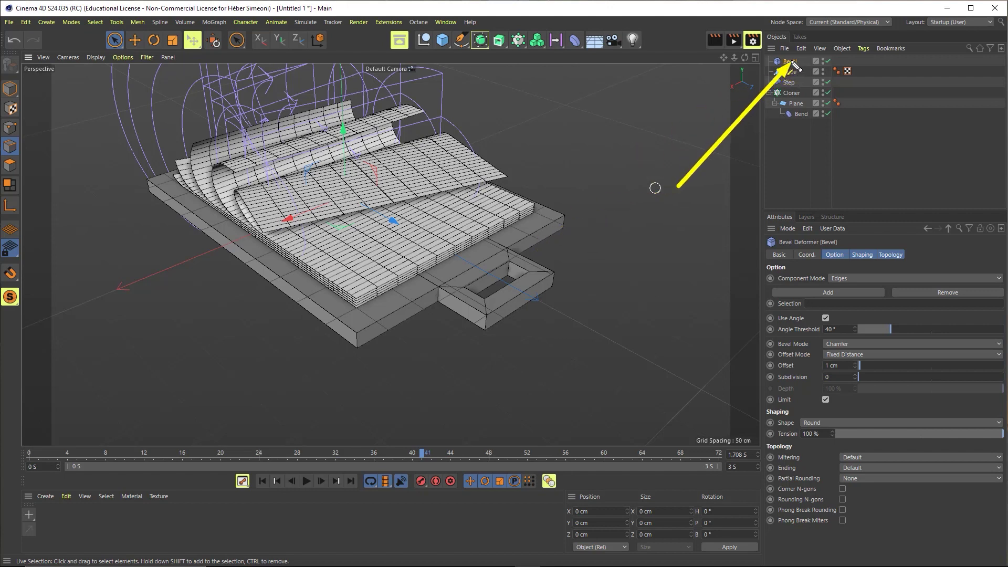
left_click_drag(792, 62, 789, 71)
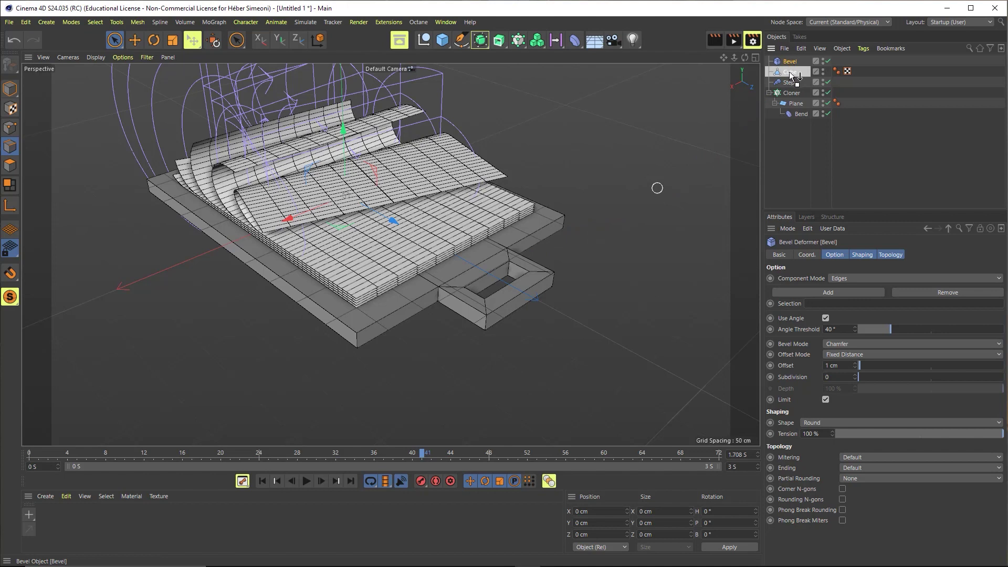
scroll(575, 209, "up", 2)
scroll(529, 266, "up", 5)
scroll(557, 220, "up", 3)
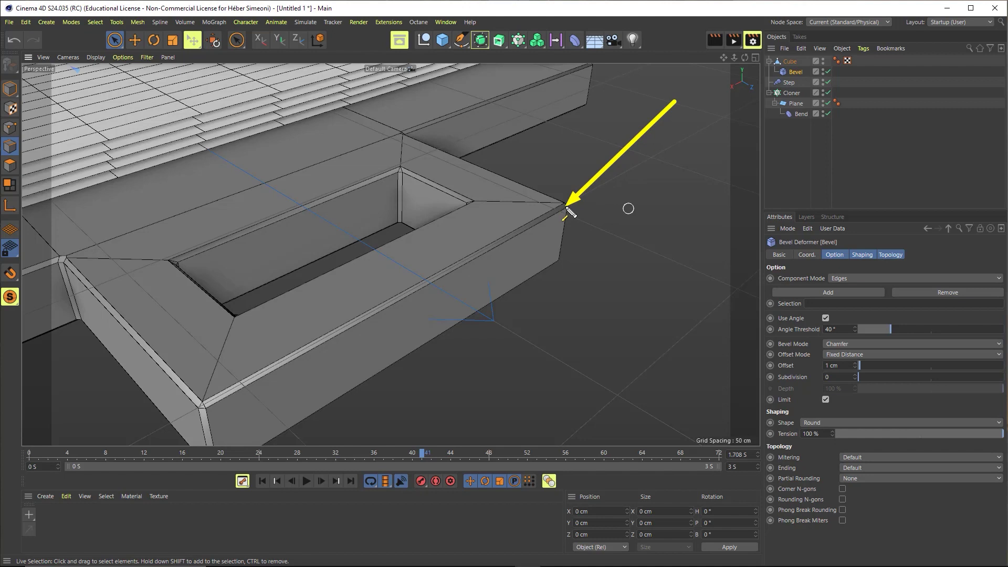
Give the Bevel a 2 cm offset and 3 subdivisions.
left_click_drag(676, 99, 794, 74)
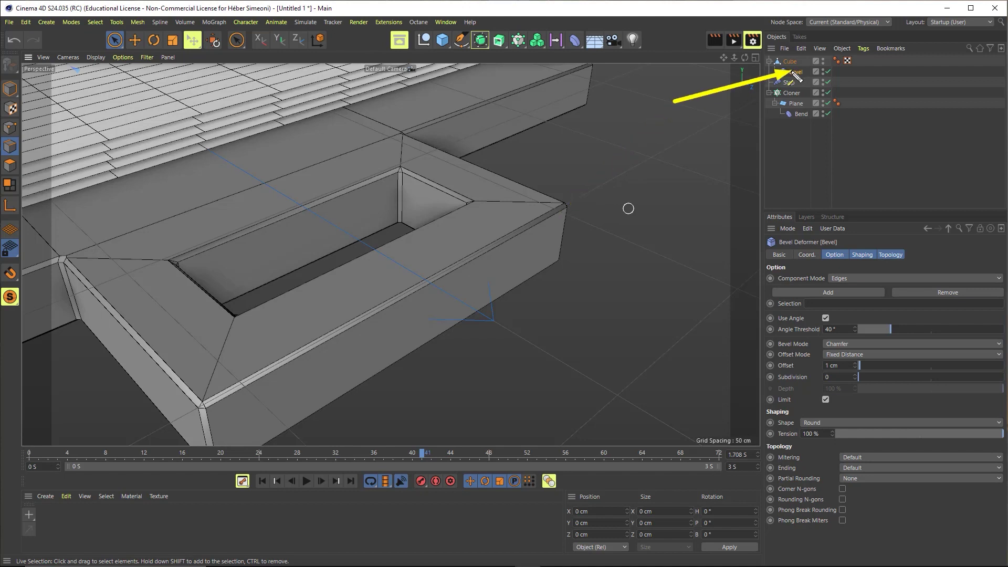
mouse_move(675, 99)
left_mouse_down()
mouse_move(781, 219)
mouse_move(843, 260)
left_mouse_up()
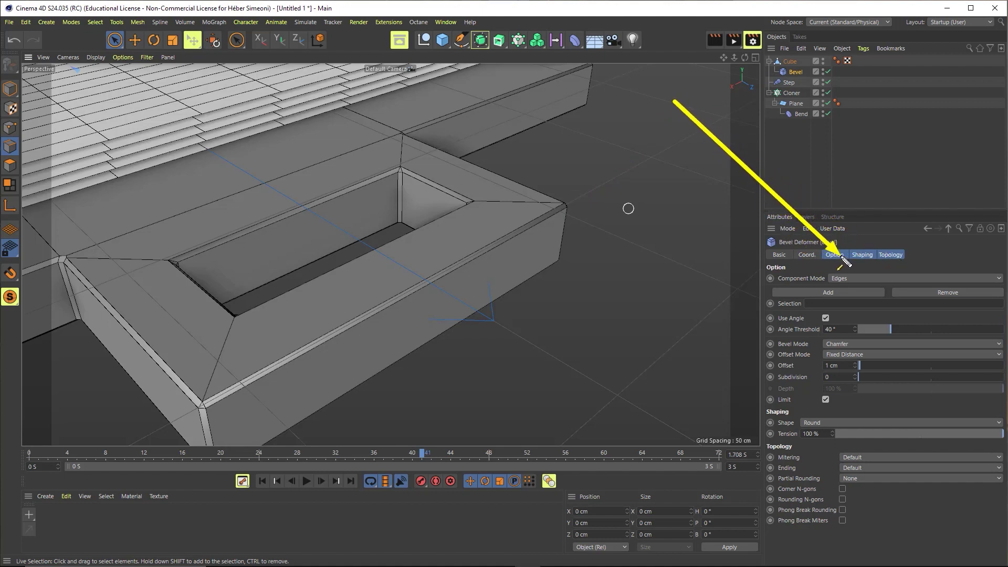
mouse_move(845, 261)
left_mouse_down()
mouse_move(861, 372)
mouse_move(860, 363)
left_mouse_up()
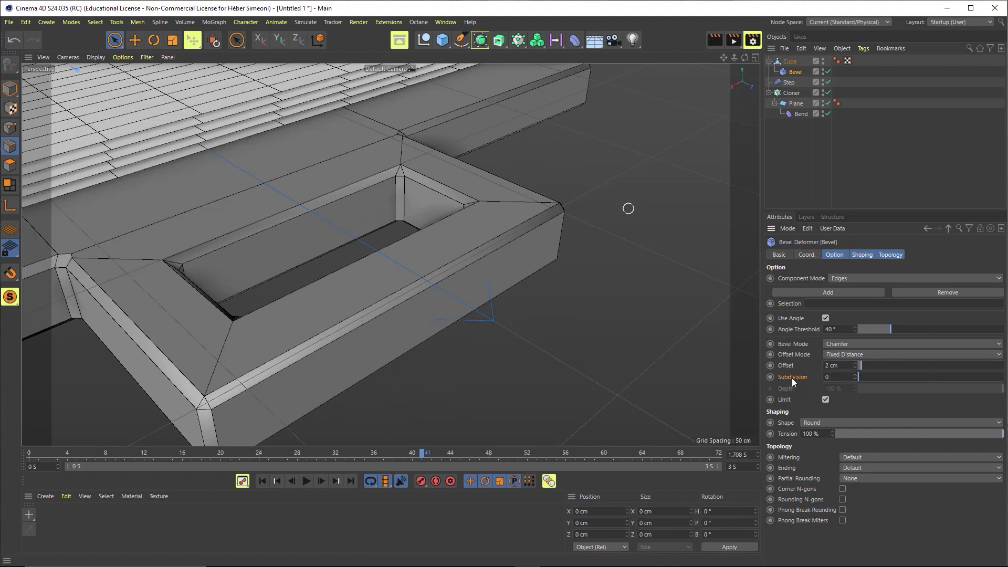
left_click_drag(864, 381, 848, 379)
left_click_drag(848, 385, 879, 379)
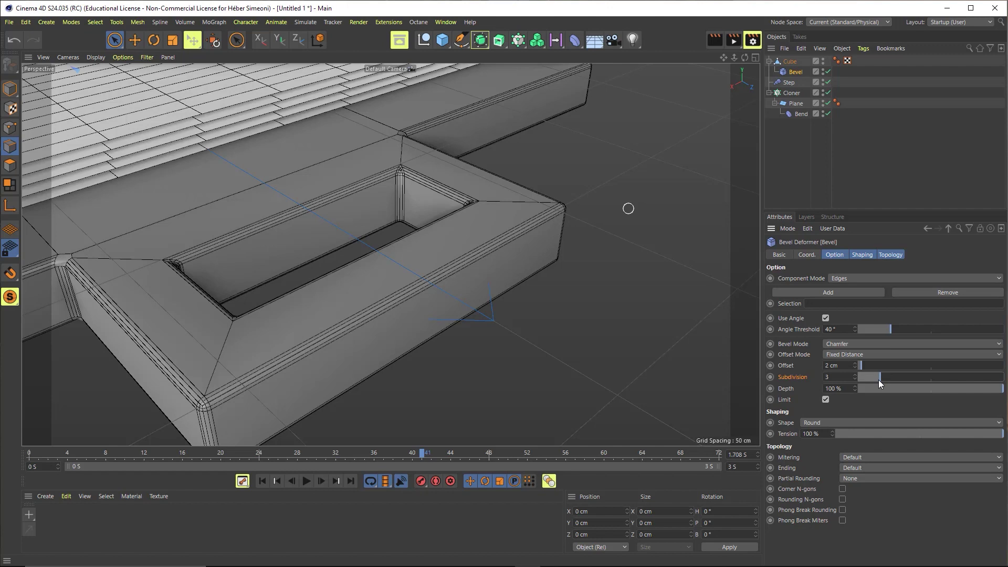
left_click(834, 377)
scroll(660, 243, "down", 5)
scroll(428, 210, "down", 3)
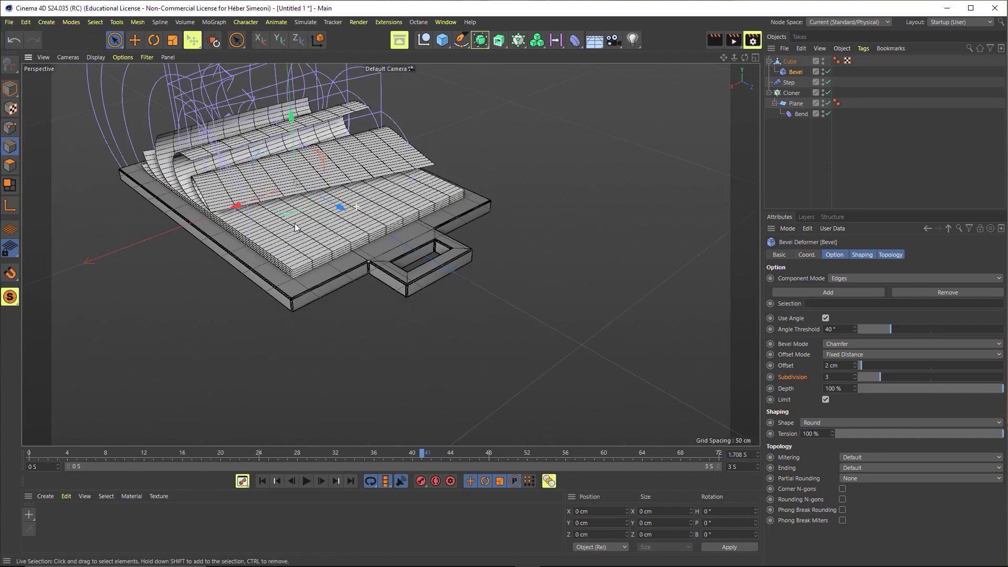
mouse_move(295, 226)
left_mouse_down("alt")
mouse_move(364, 210)
mouse_move(441, 215)
left_mouse_up("alt")
left_click(822, 160)
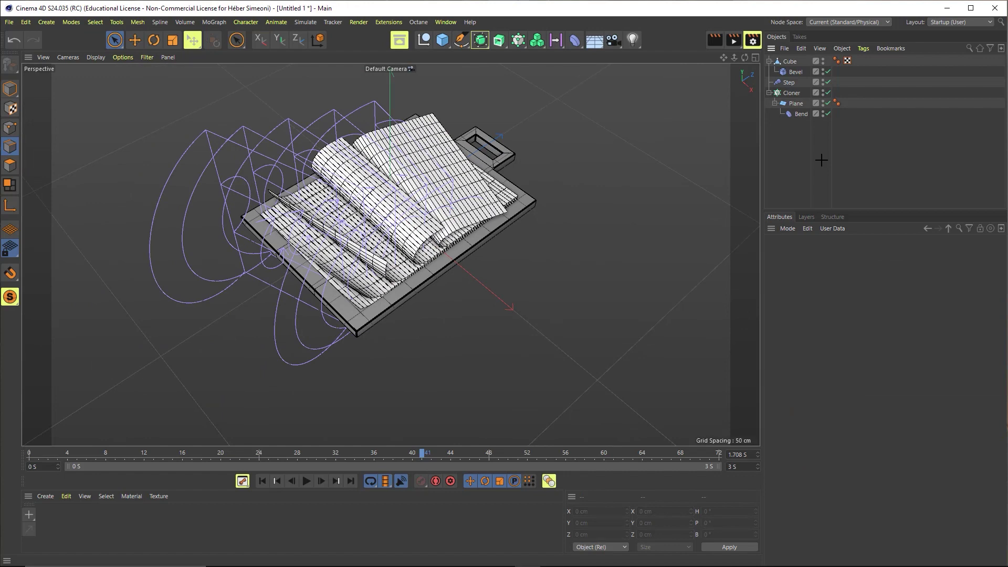
left_click(791, 93)
mouse_move(426, 188)
left_mouse_down()
mouse_move(399, 195)
mouse_move(427, 178)
left_mouse_up()
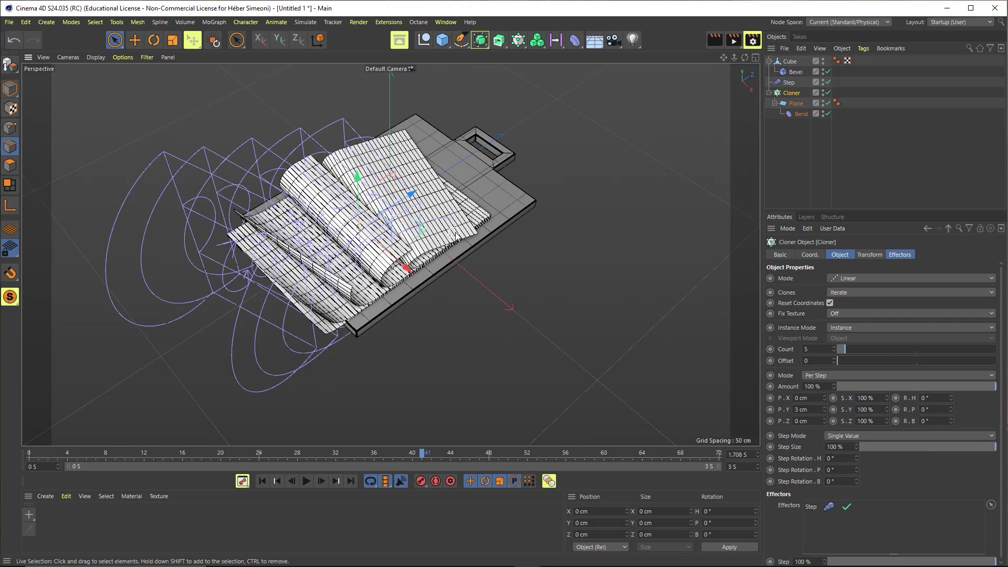
left_click(789, 61)
key("ctrl+z")
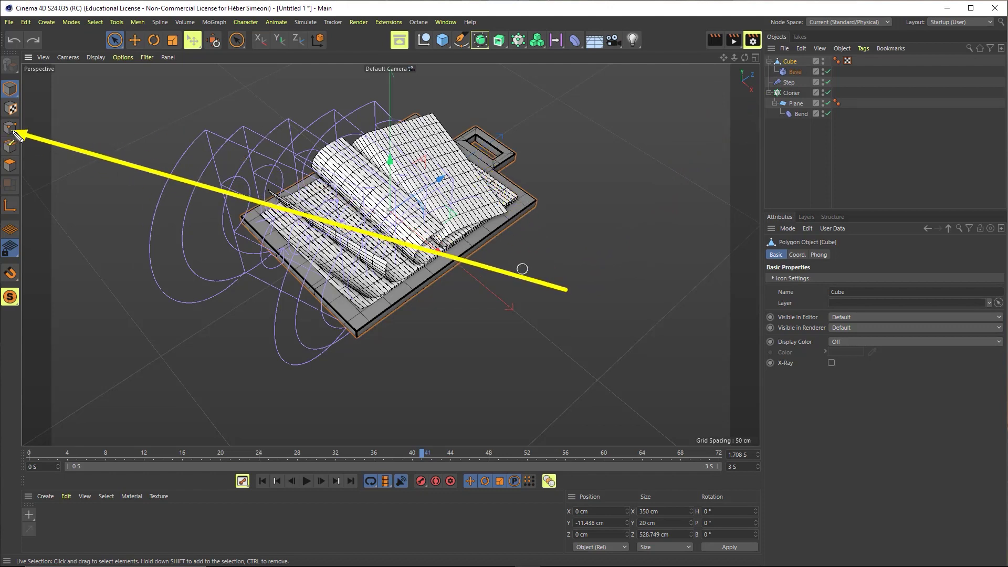
key("Return")
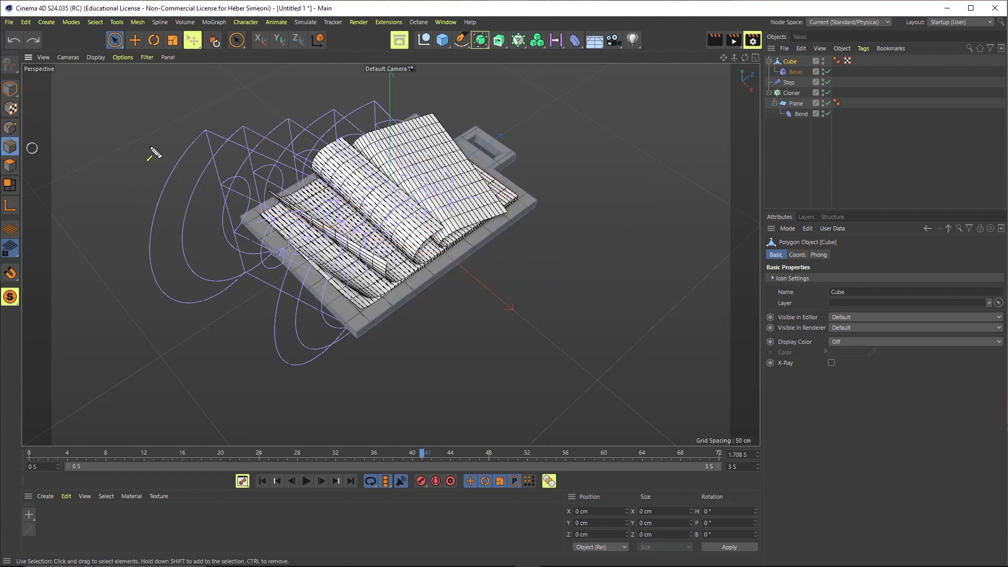
left_click(13, 90)
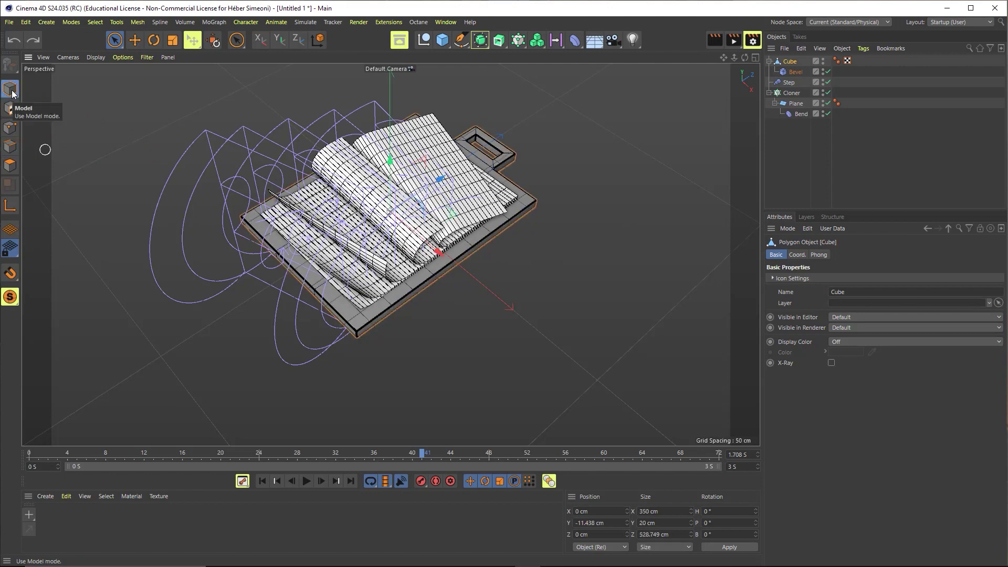
left_click_drag(126, 109, 17, 126)
left_click_drag(106, 134, 16, 147)
left_click_drag(83, 151, 21, 163)
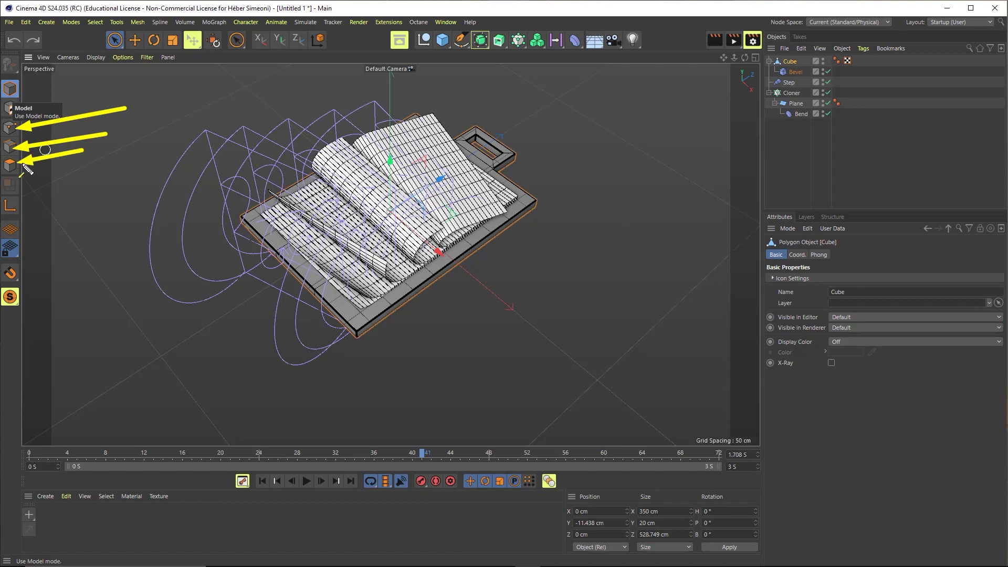
left_click_drag(156, 125, 19, 91)
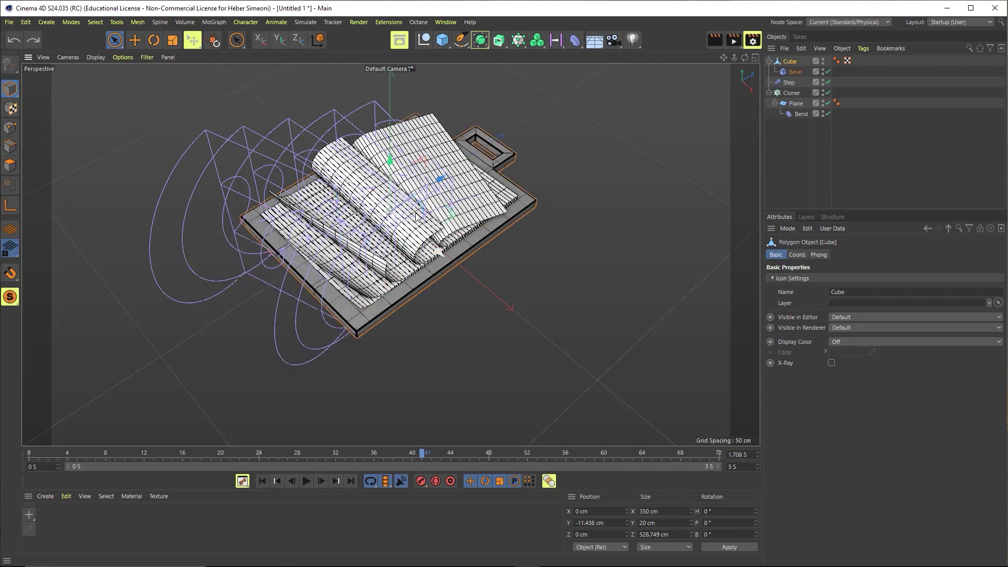
key("r")
left_click_drag(402, 242, 435, 242)
key("ctrl+z")
left_click_drag(439, 202, 444, 176, "alt")
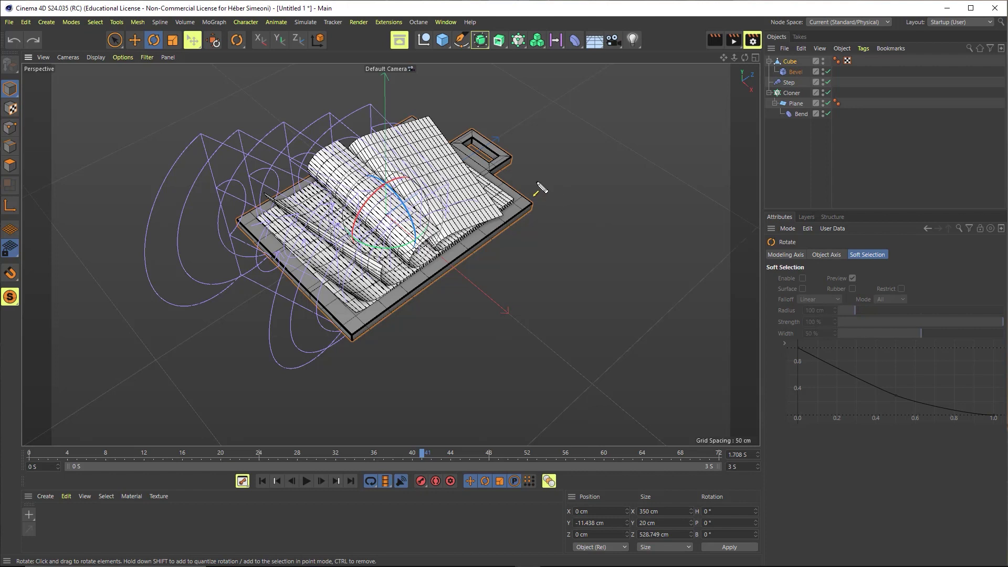
left_click_drag(436, 53, 427, 56)
Add a Null and parent the tray Cube and the Cloner with its Plane and Bend under it.
left_click(442, 44)
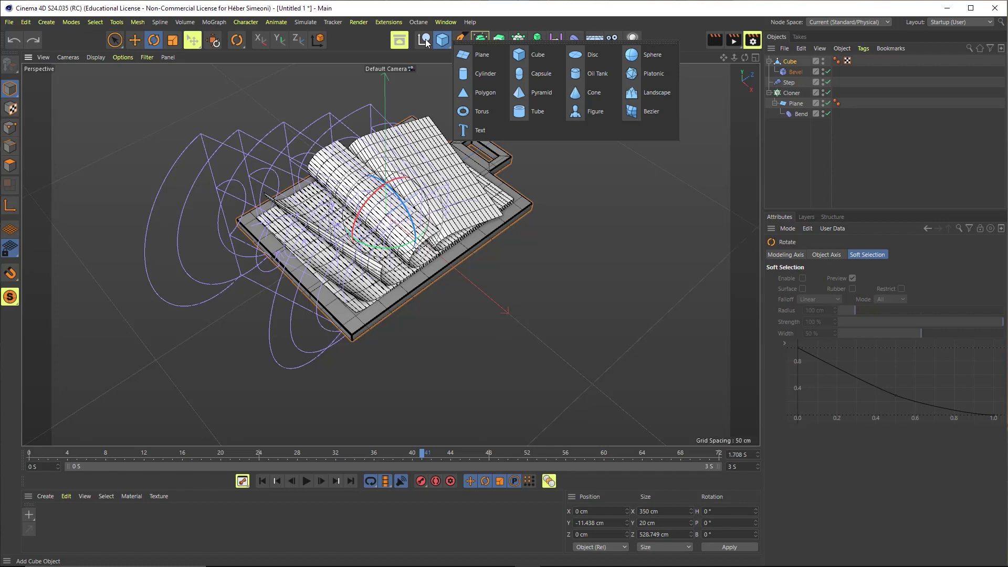
left_click_drag(401, 215, 423, 51)
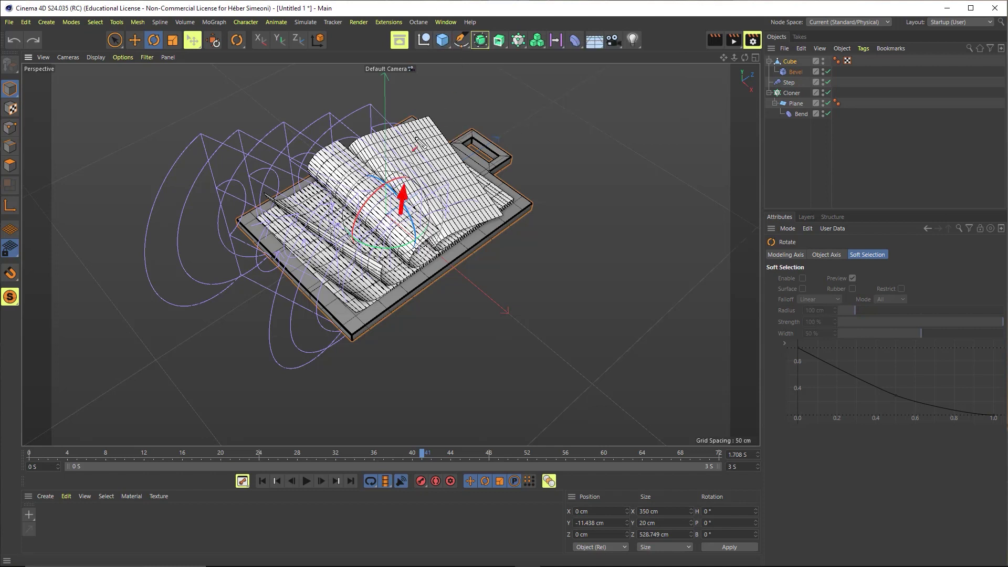
left_click(426, 46)
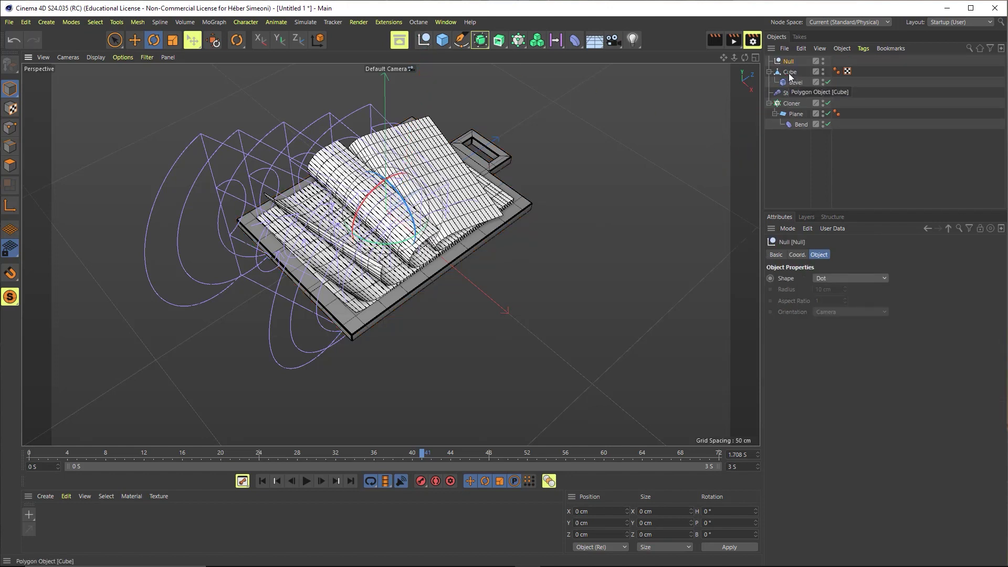
left_click_drag(792, 67, 789, 63)
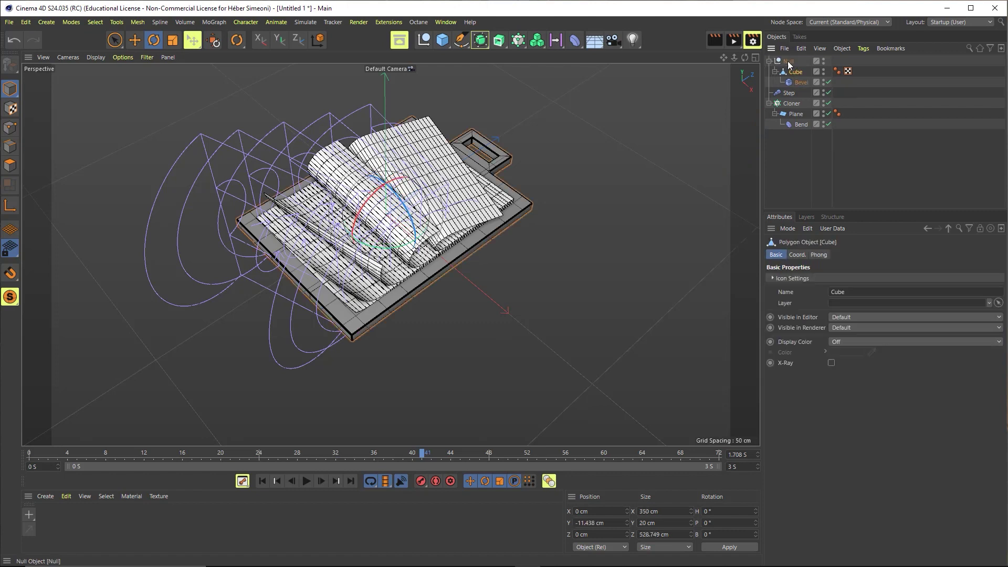
left_click(795, 104)
left_click_drag(793, 65, 791, 63)
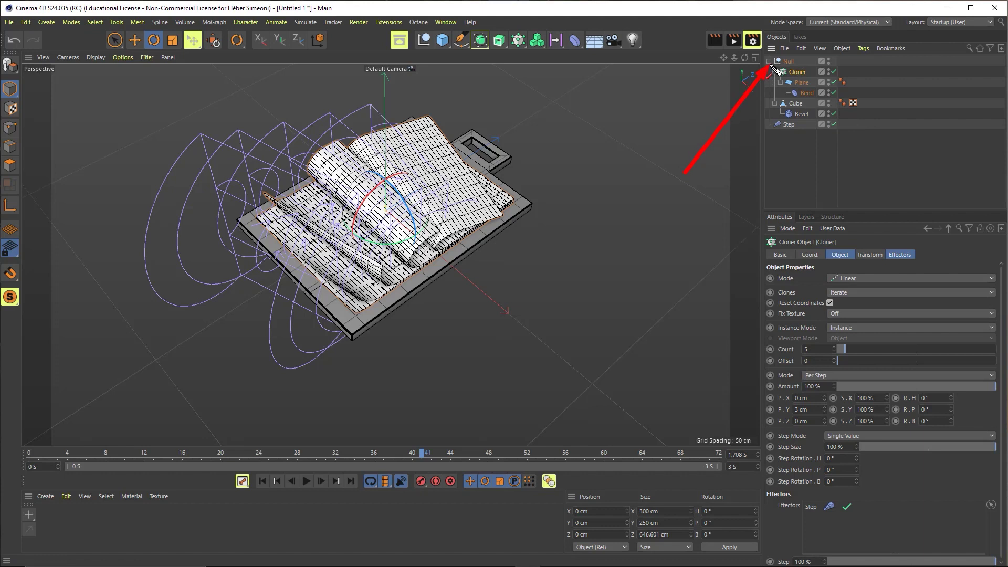
left_click(769, 61)
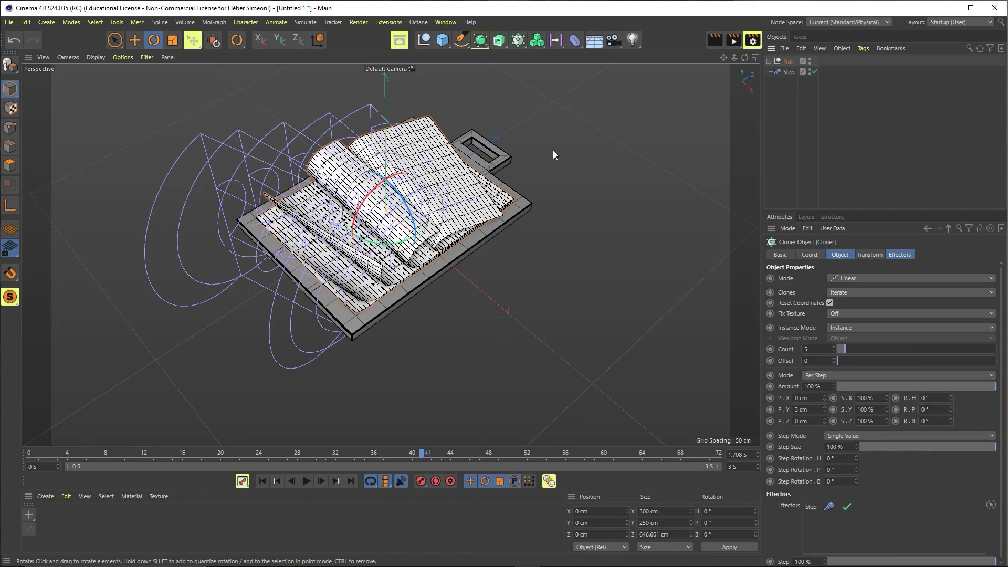
left_click(769, 61)
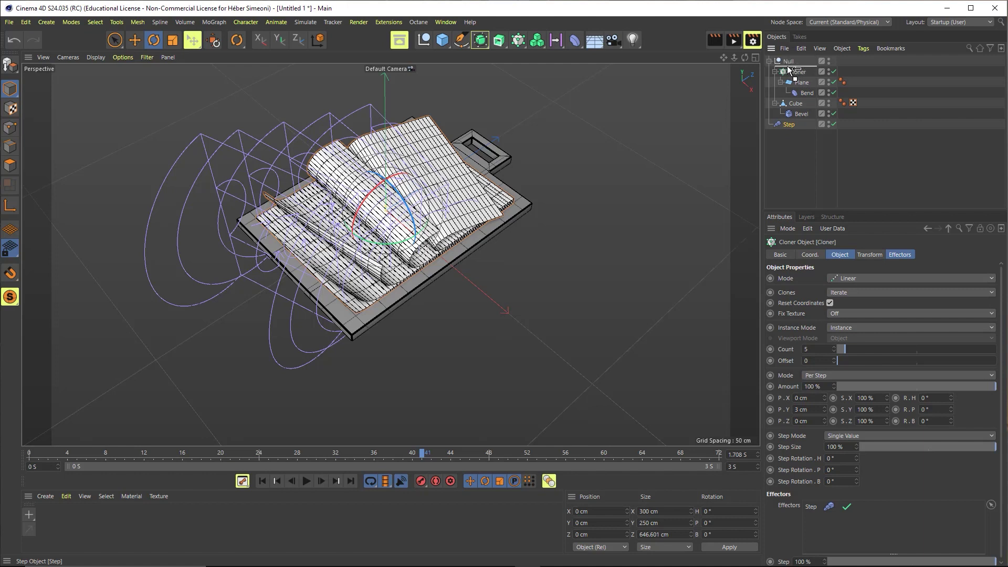
Select the Null, orbit the view, and play the curling animation, stopping at frame 32.
left_click(770, 61)
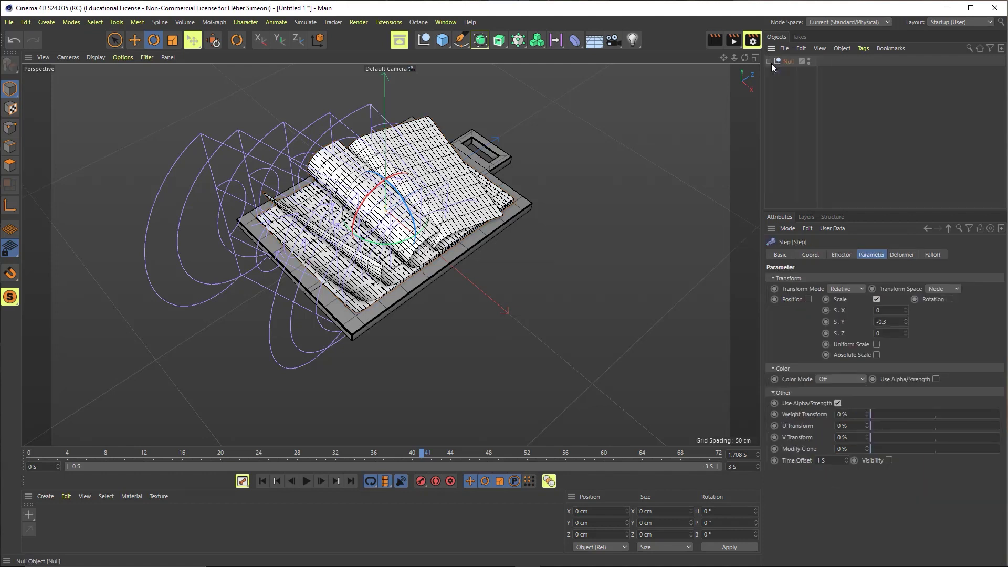
scroll(405, 227, "down", 5)
left_click_drag(405, 227, 387, 254, "alt")
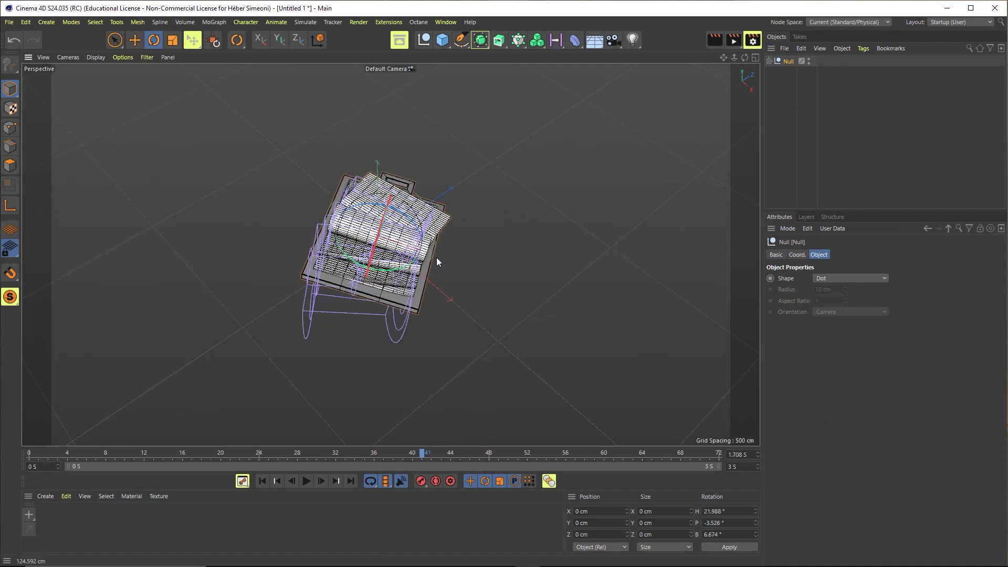
key("e")
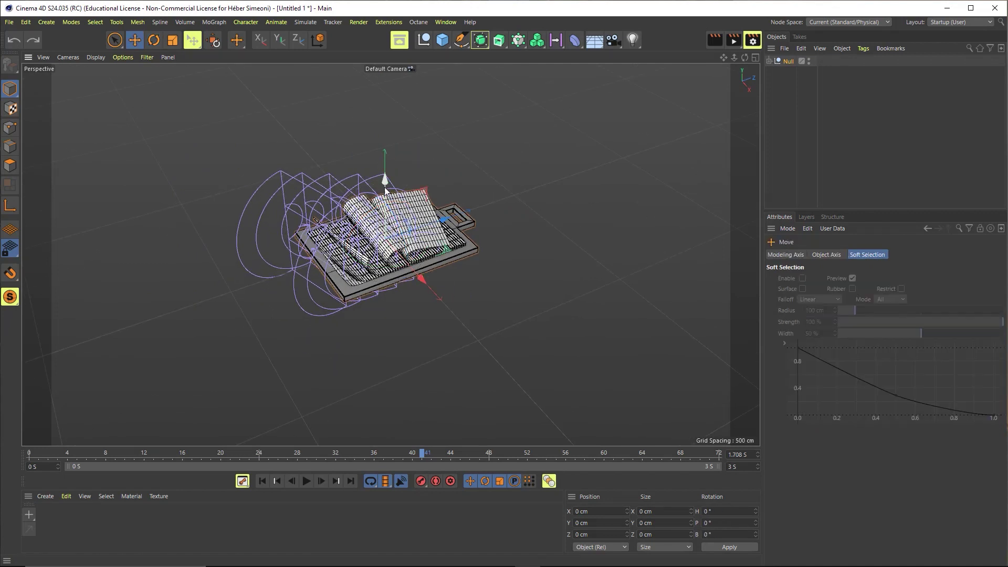
left_click_drag(387, 254, 518, 236, "alt")
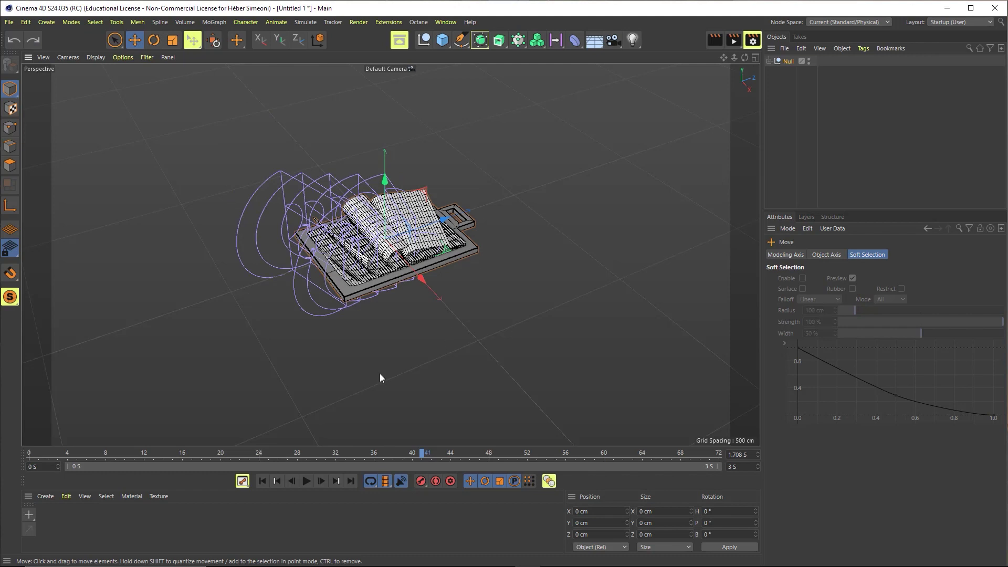
left_click_drag(381, 454, 98, 454)
key("F8")
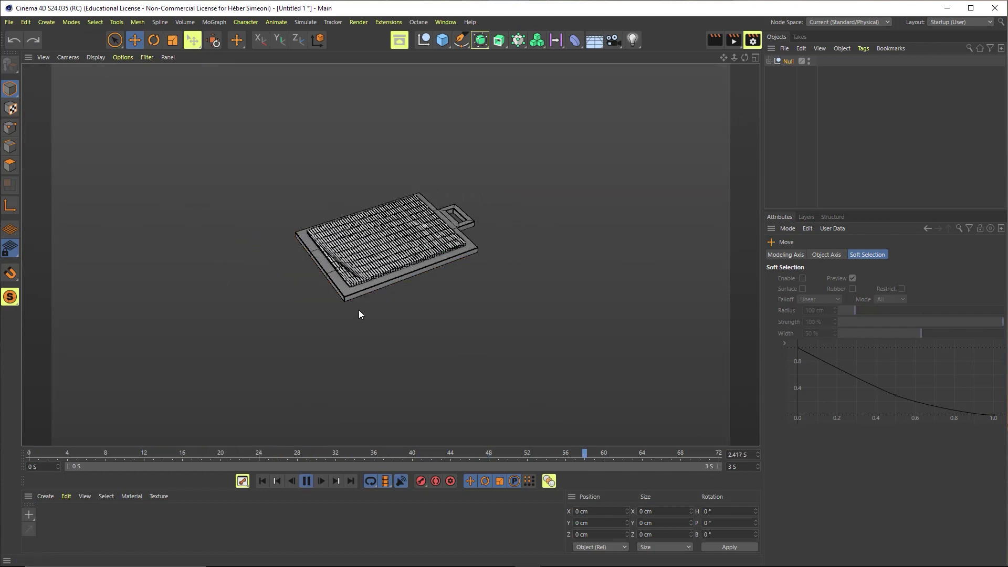
key("F8")
left_click(336, 453)
Preview a steeply rotated Null, then undo the rotation and rewind to frame 0.
key("r")
left_click(413, 265)
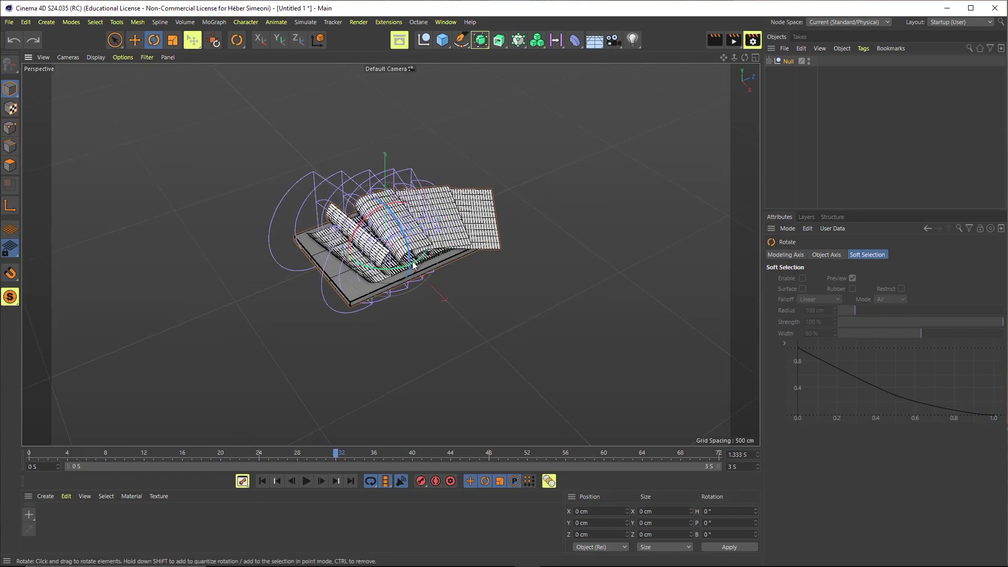
left_click_drag(385, 244, 224, 421)
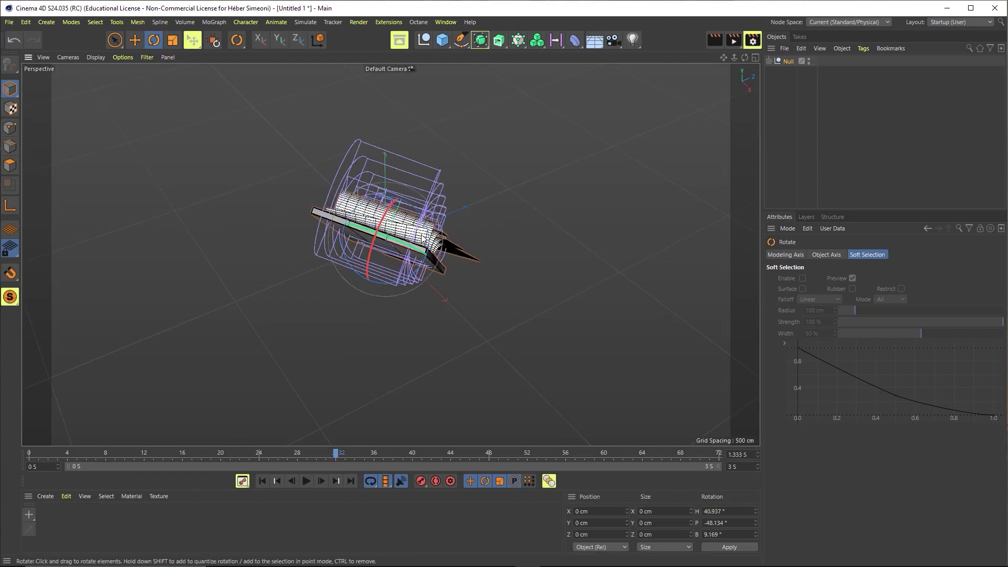
left_click(165, 451)
key("F8")
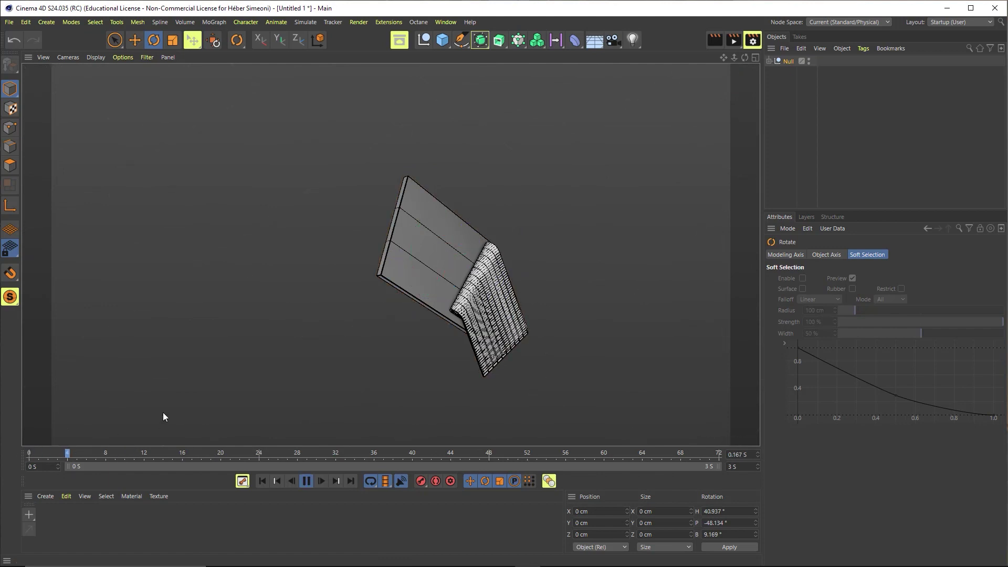
key("F8")
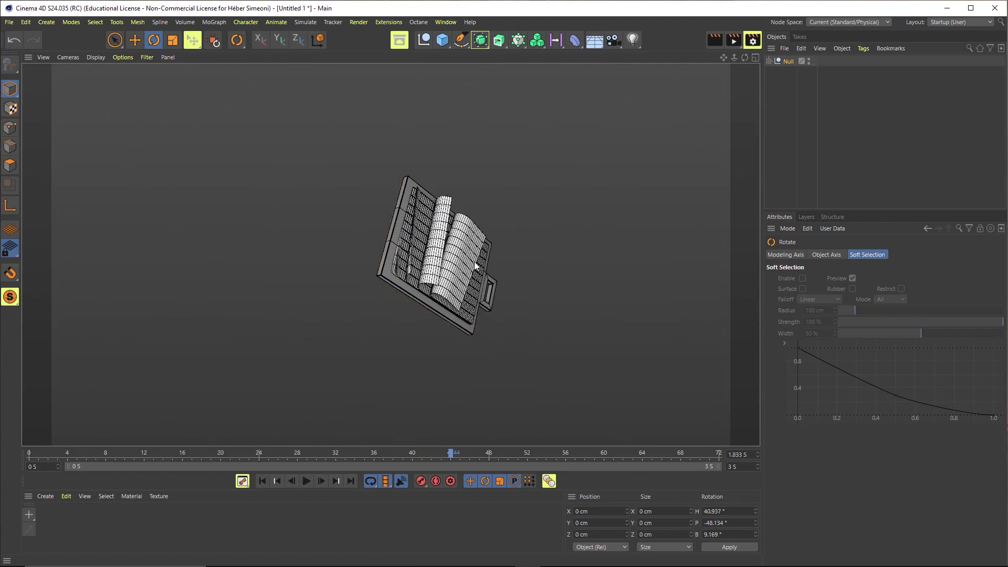
key("ctrl+z")
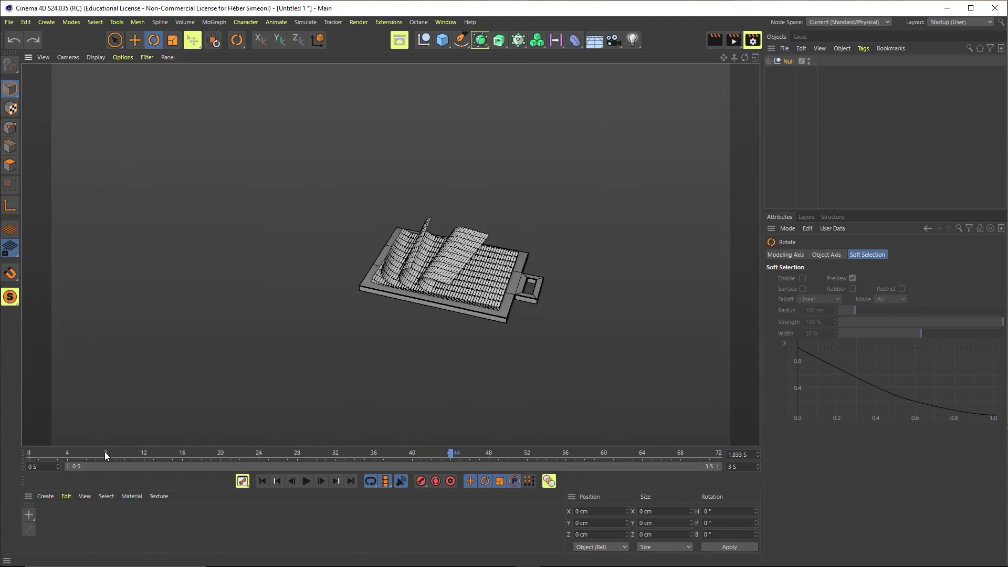
left_click_drag(105, 452, 30, 451)
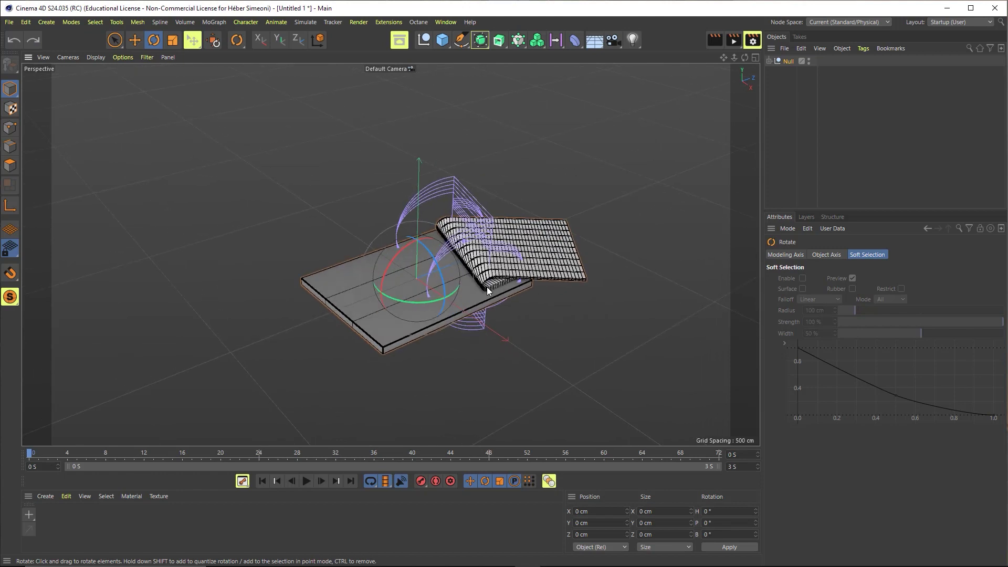